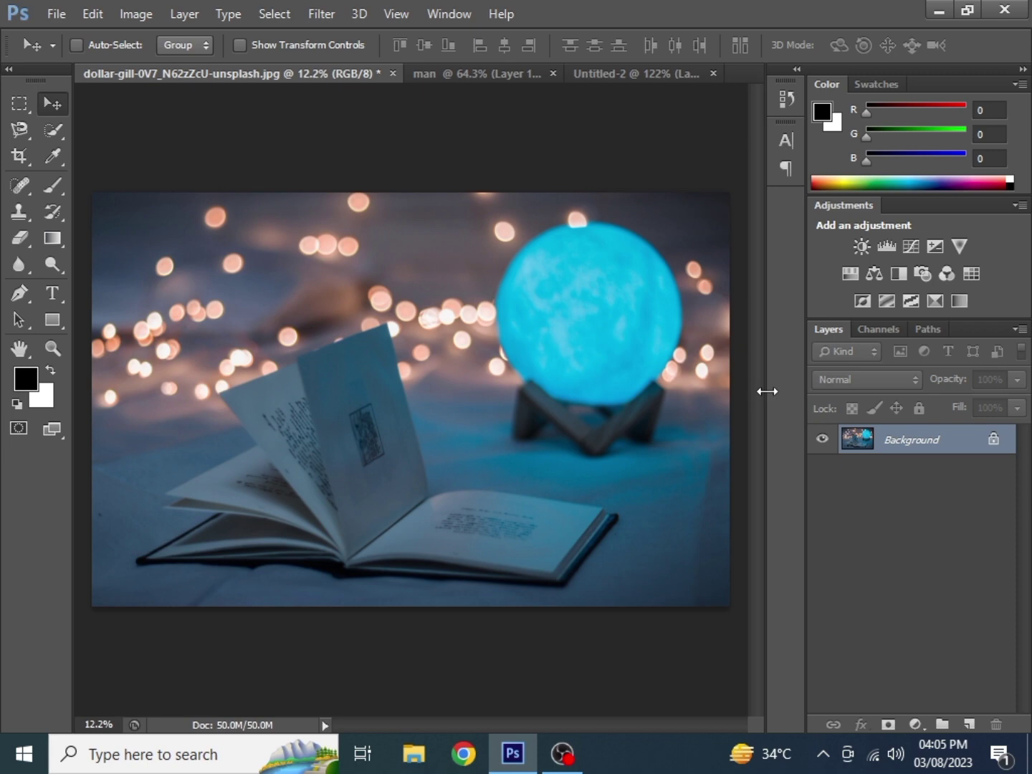
- Convert the locked Background layer into an editable layer named Layer 0
scroll(548, 397, "up", 1)
scroll(542, 398, "down", 2)
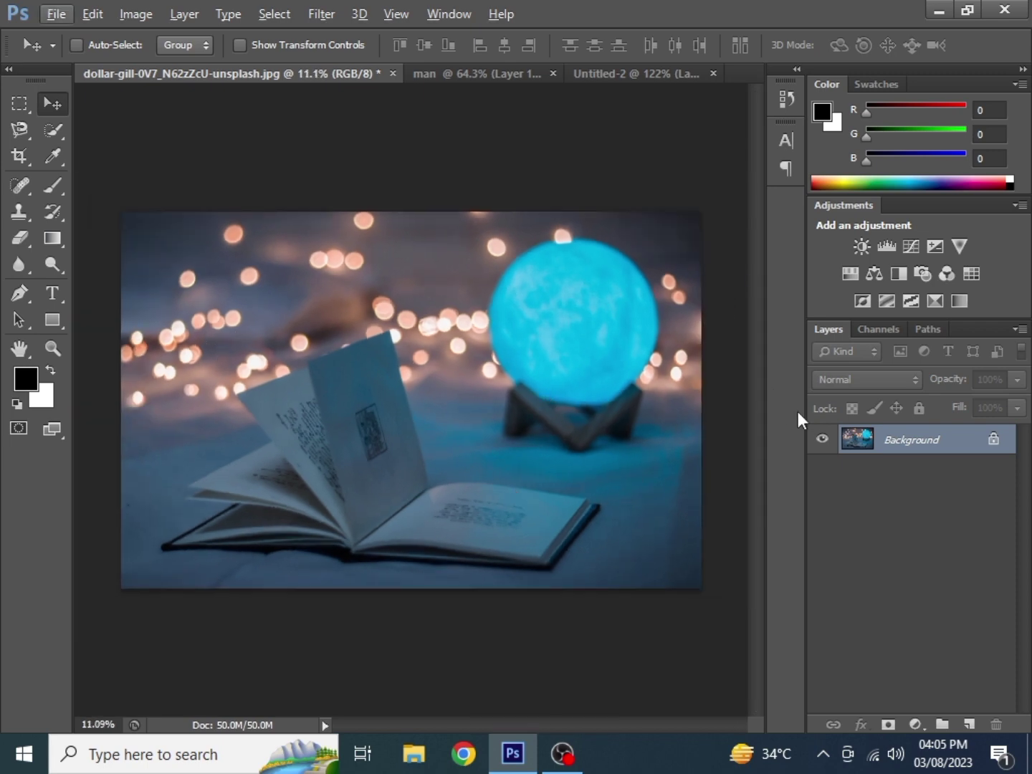
key("alt")
double_click(902, 445)
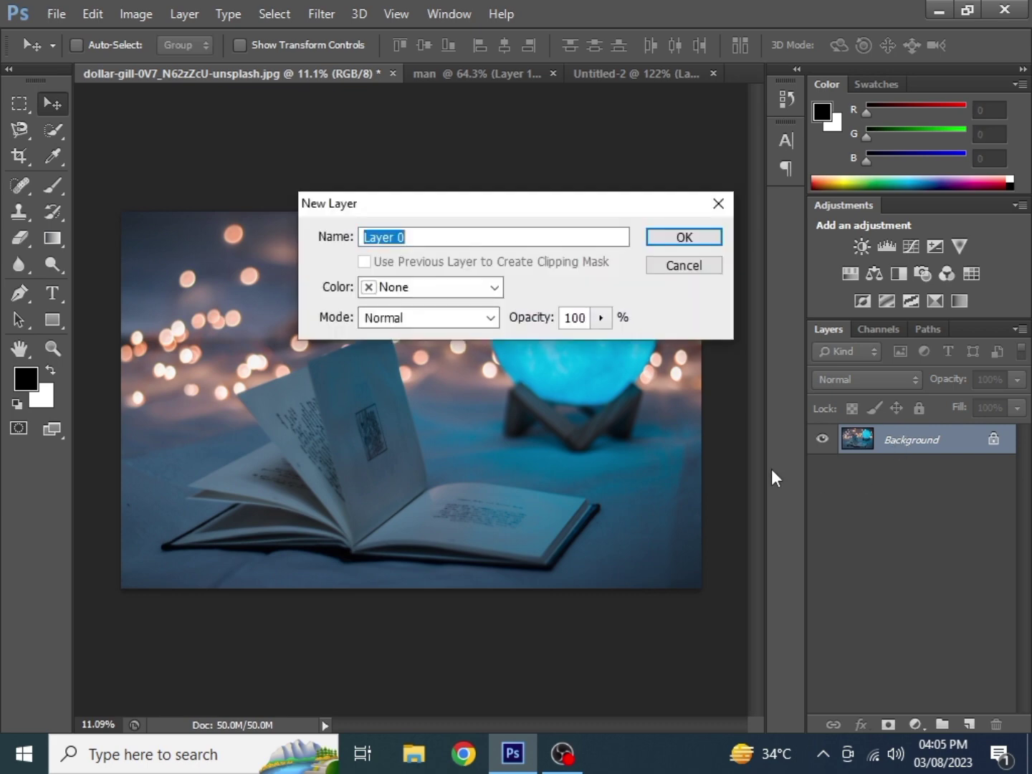
left_click(702, 241)
left_click(926, 561)
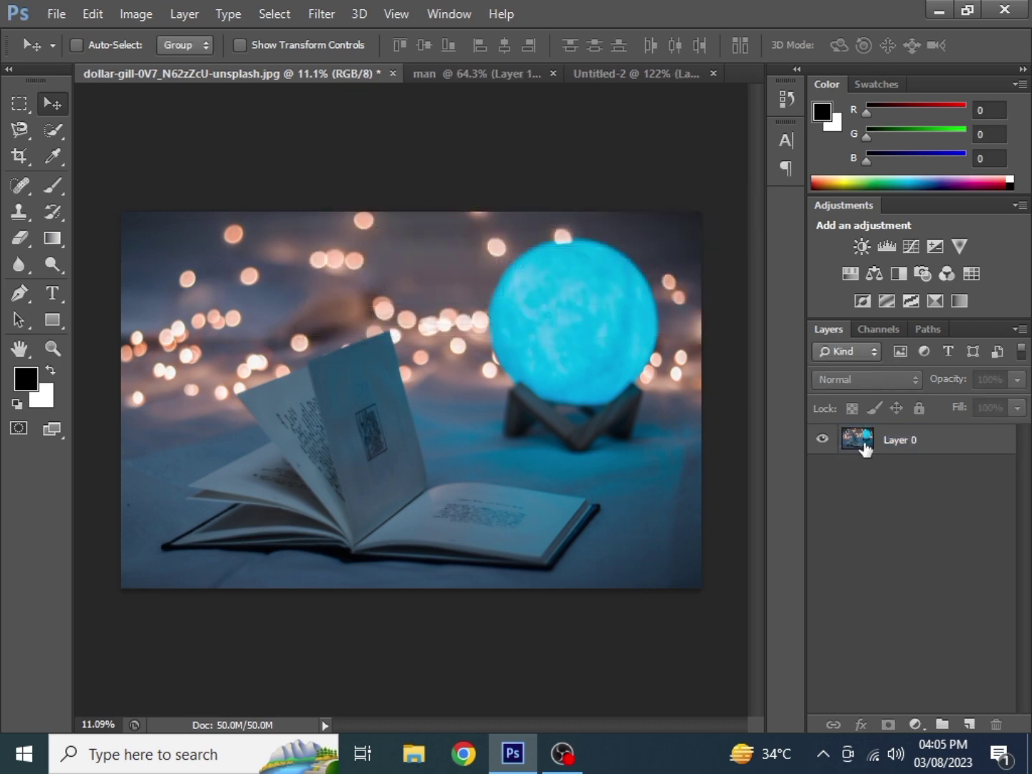
scroll(265, 442, "up", 1)
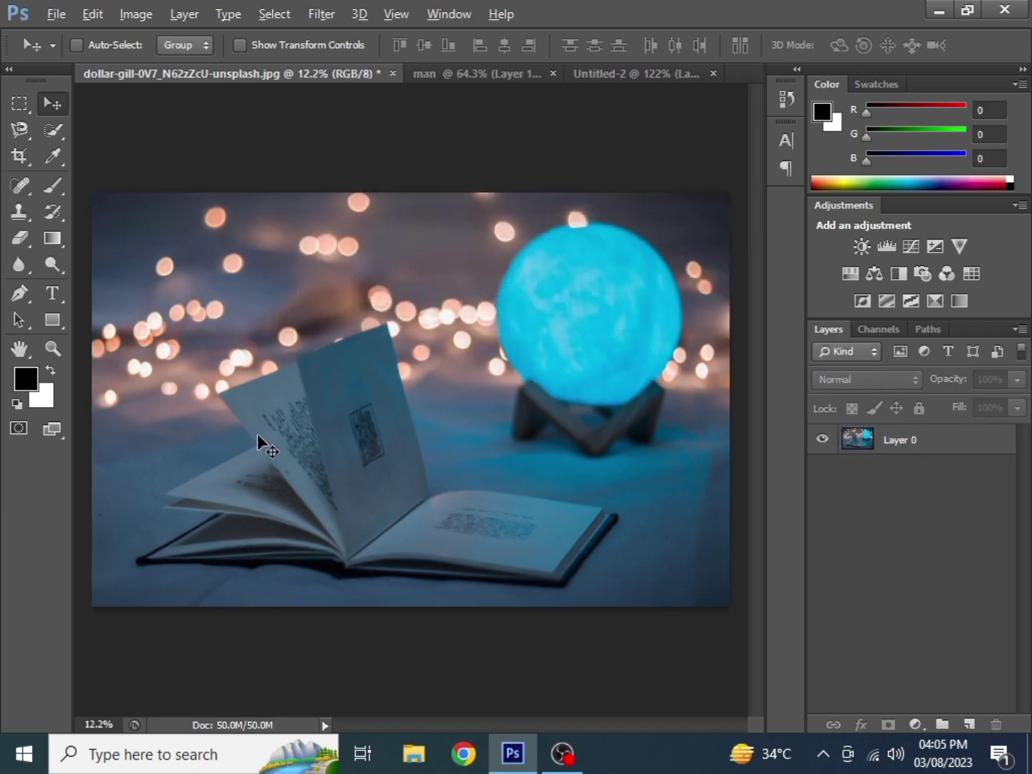
- With the Quick Selection Tool on Layer 0, select the book's upright page and main body
left_click(50, 131)
left_click(148, 132)
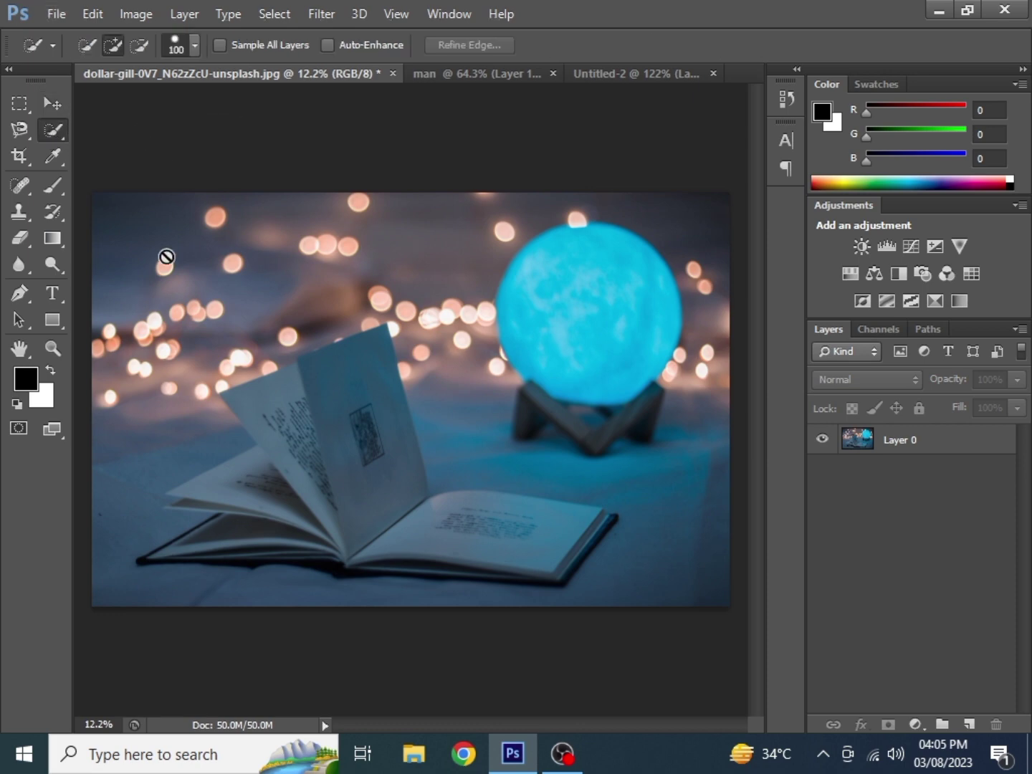
key("bracketright")
key("bracketright")
key("bracketright")
left_click(894, 441)
key("bracketleft")
key("bracketleft")
key("bracketleft")
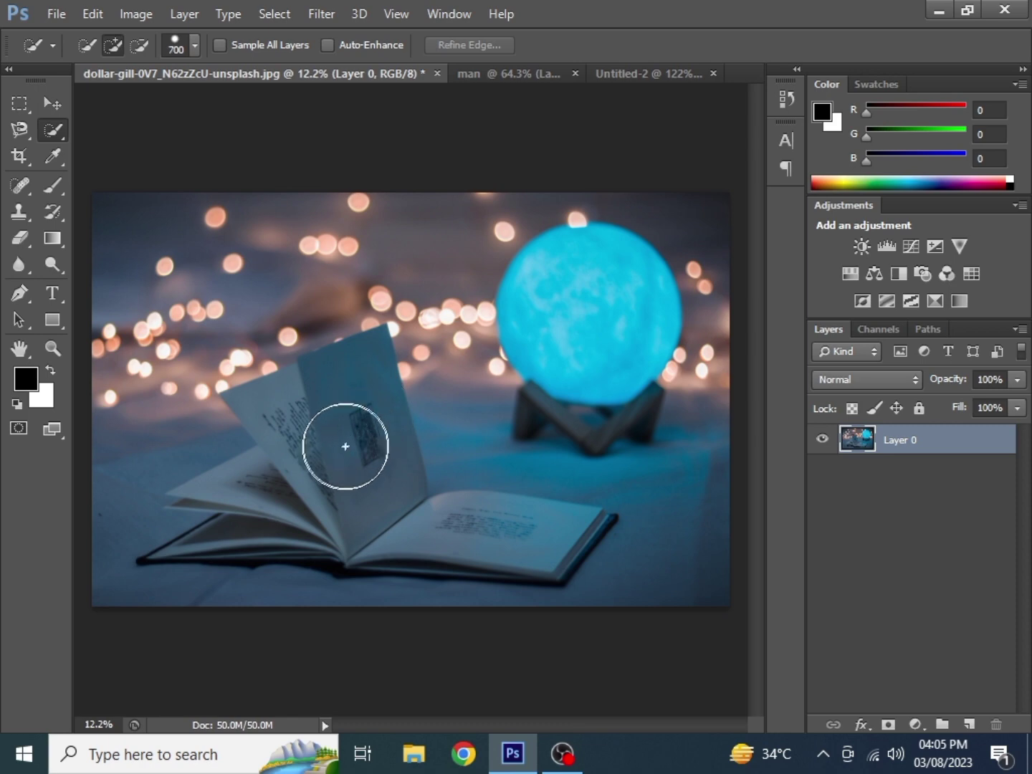
scroll(344, 445, "up", 2, "alt")
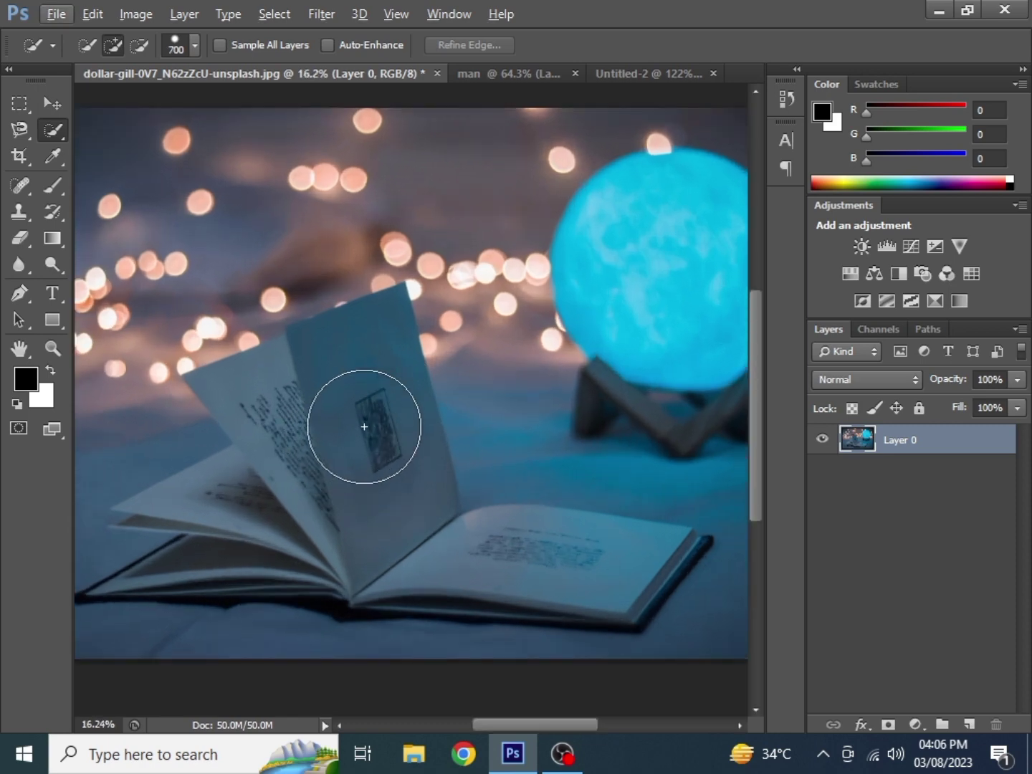
left_click_drag(351, 421, 351, 408)
key("bracketleft")
key("bracketleft")
key("bracketleft")
key("bracketleft")
key("bracketleft")
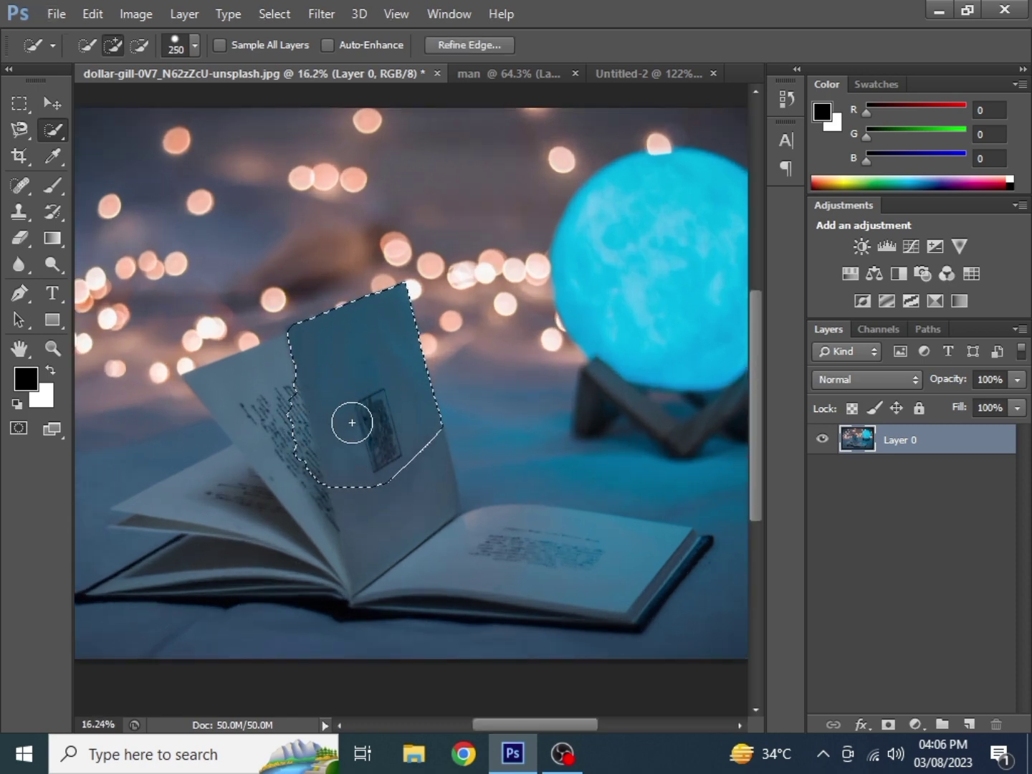
scroll(351, 422, "down", 1, "alt")
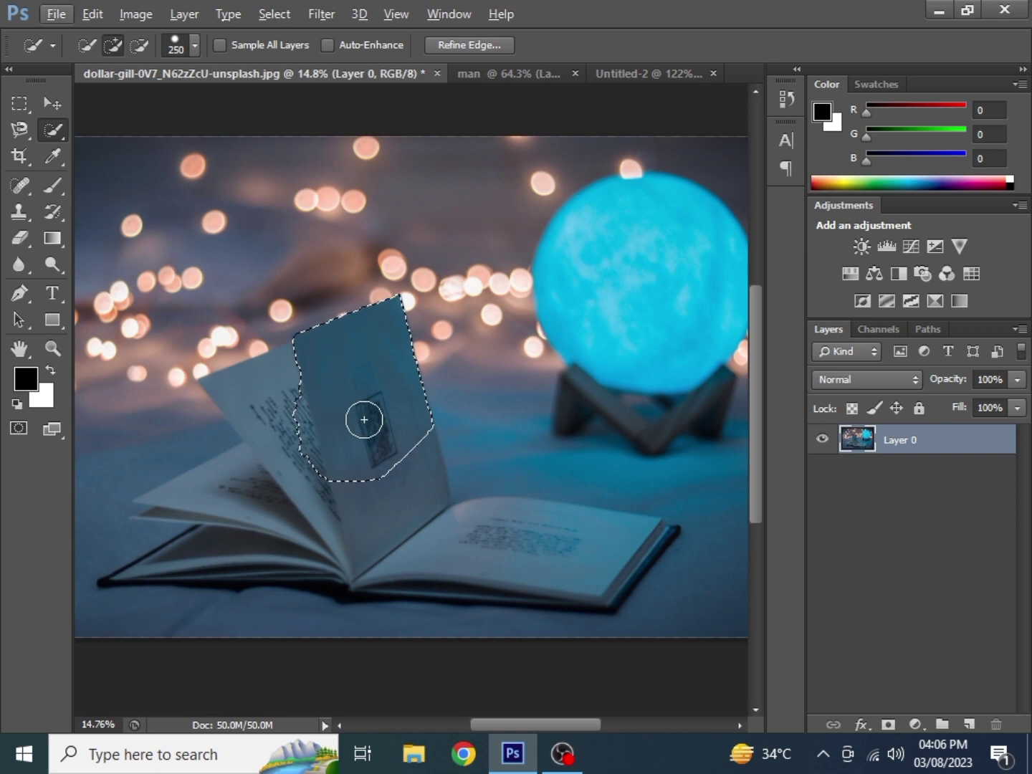
mouse_move(365, 419)
left_mouse_down()
mouse_move(326, 467)
mouse_move(500, 542)
mouse_move(631, 552)
mouse_move(419, 585)
mouse_move(184, 558)
left_mouse_up()
- Refine the book selection with a smaller brush, adding the left page and lower-left page tip
scroll(127, 562, "up", 6, "alt")
key("bracketleft")
key("bracketleft")
key("bracketleft")
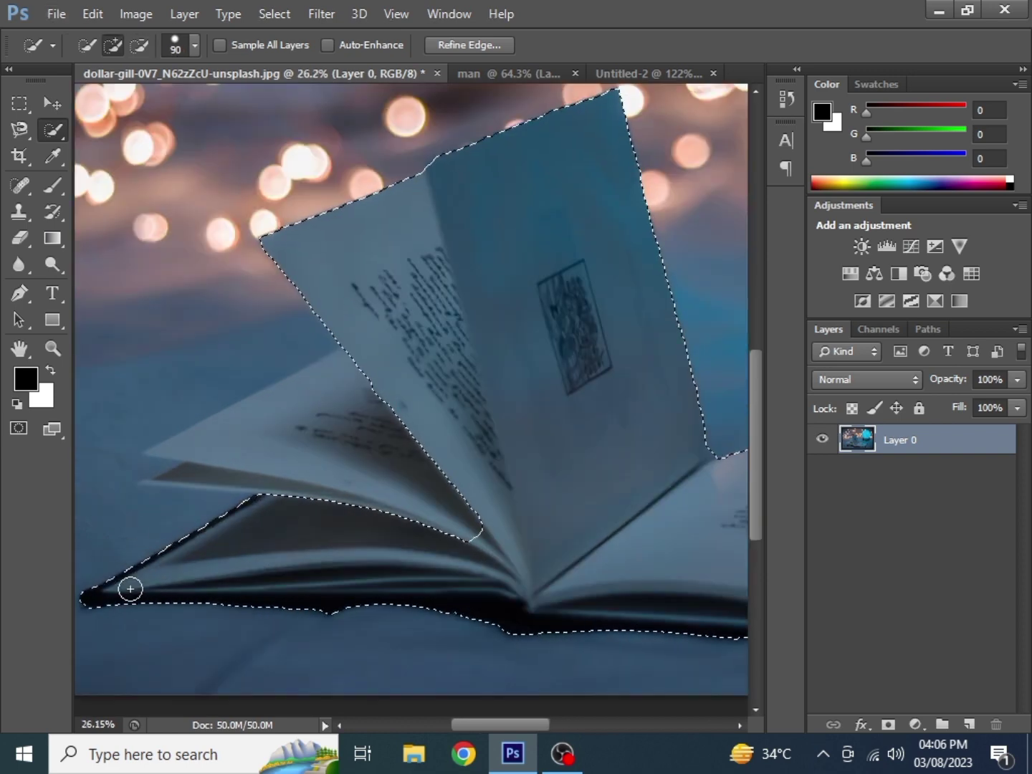
left_click_drag(454, 486, 180, 442)
key("bracketleft")
key("bracketleft")
key("bracketleft")
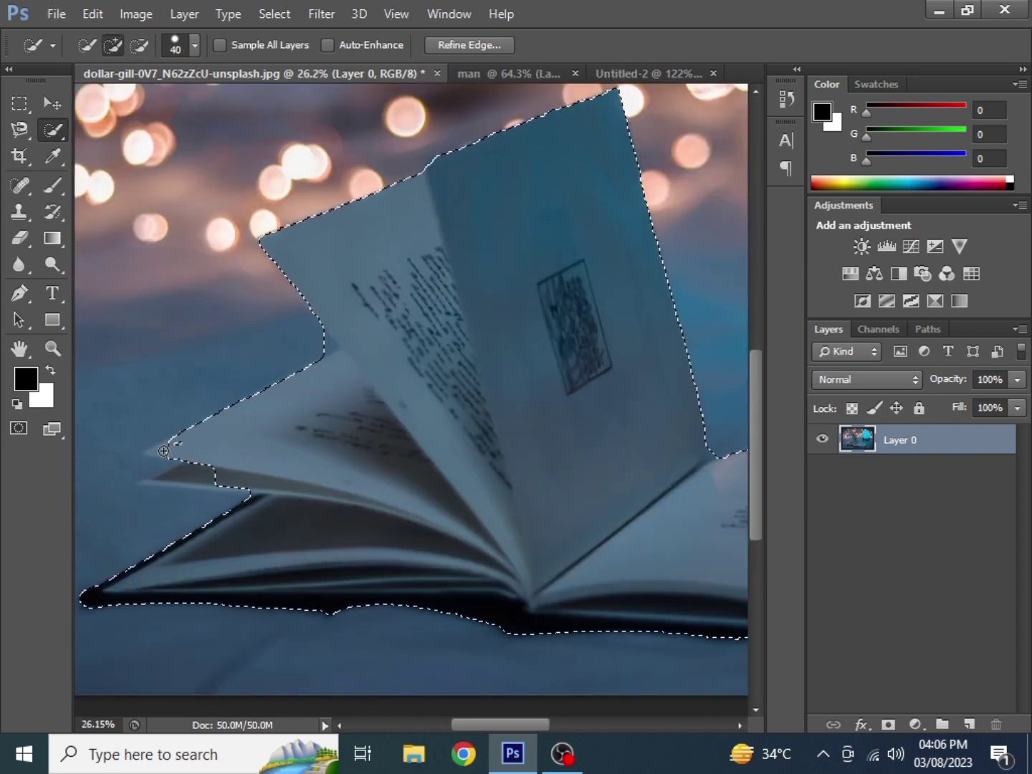
scroll(161, 453, "up", 3, "alt")
key("bracketleft")
key("bracketleft")
key("bracketleft")
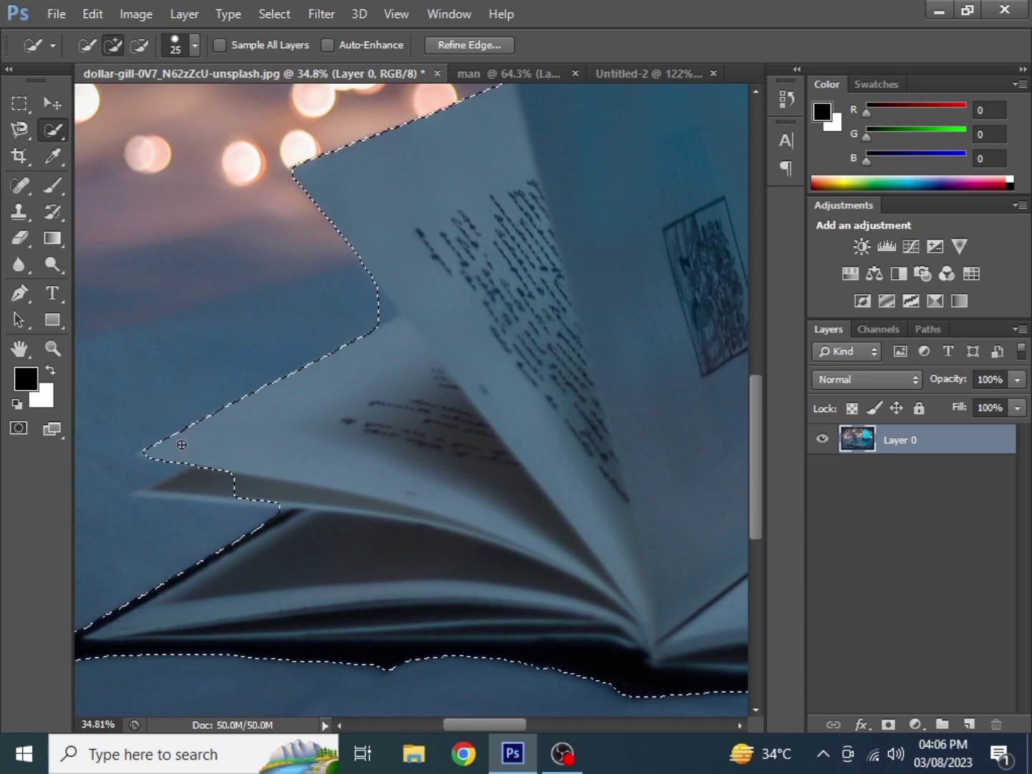
mouse_move(159, 462)
left_mouse_down()
mouse_move(192, 486)
mouse_move(180, 481)
left_mouse_up()
scroll(145, 492, "up", 3, "alt")
scroll(146, 493, "up", 3, "alt")
scroll(166, 486, "down", 8, "alt")
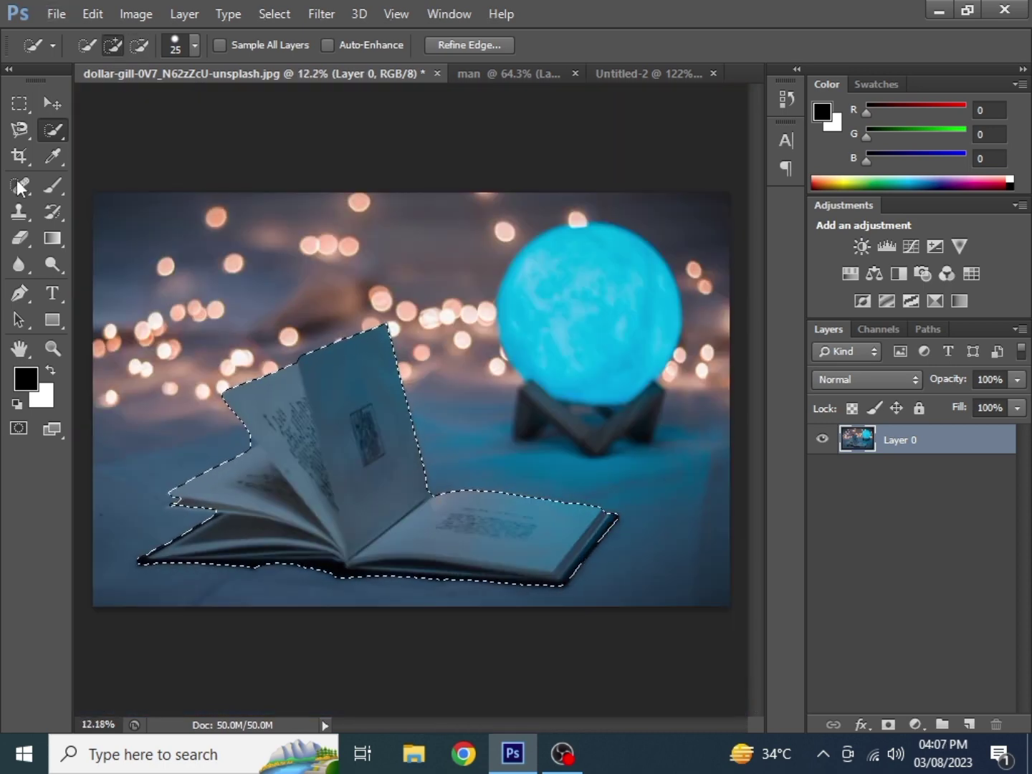
key("v")
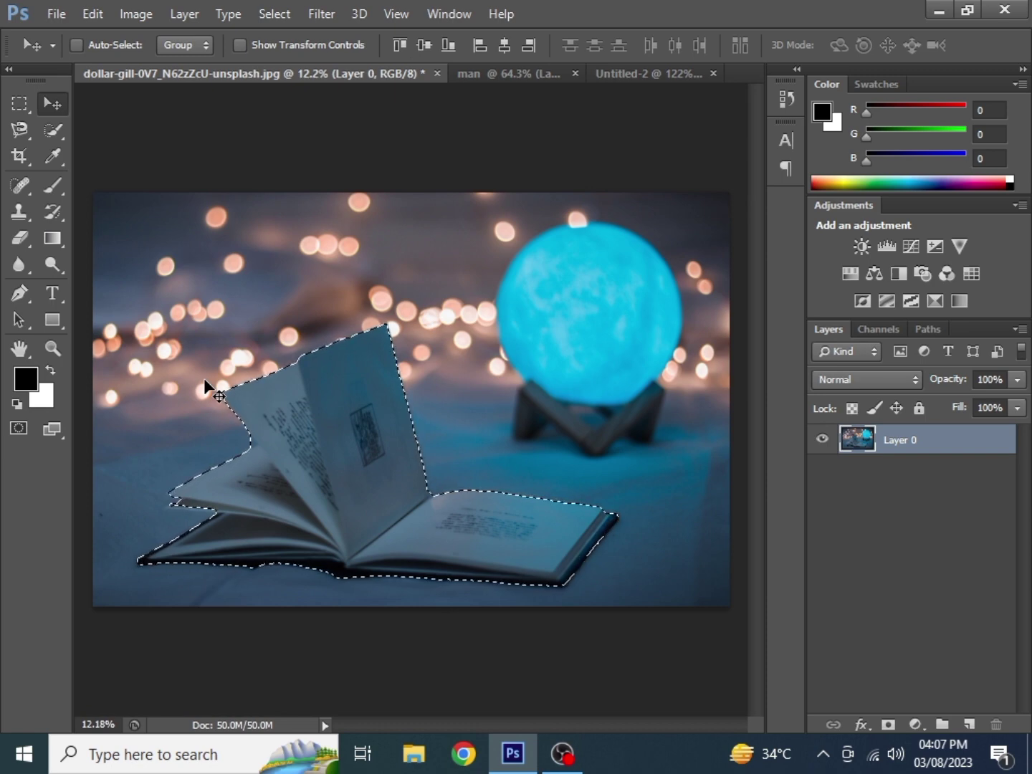
- Copy the selected book onto a new Layer 1 and check the cutout against the background
key("ctrl+j")
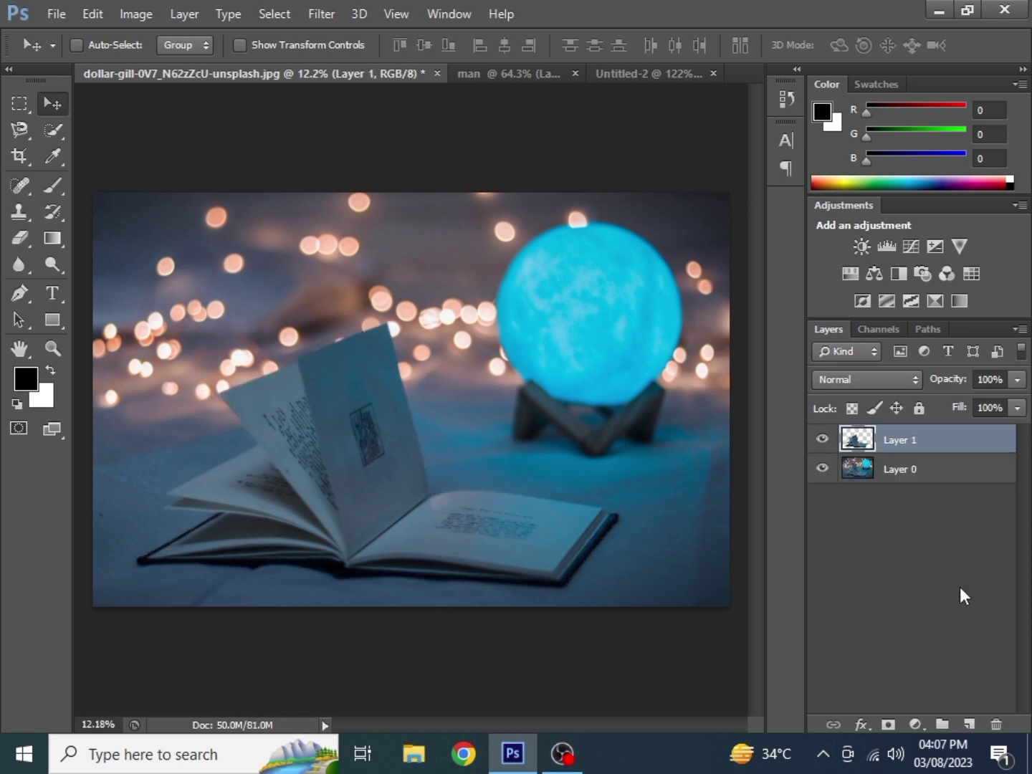
left_click(960, 586)
left_click(822, 468)
left_click(823, 468)
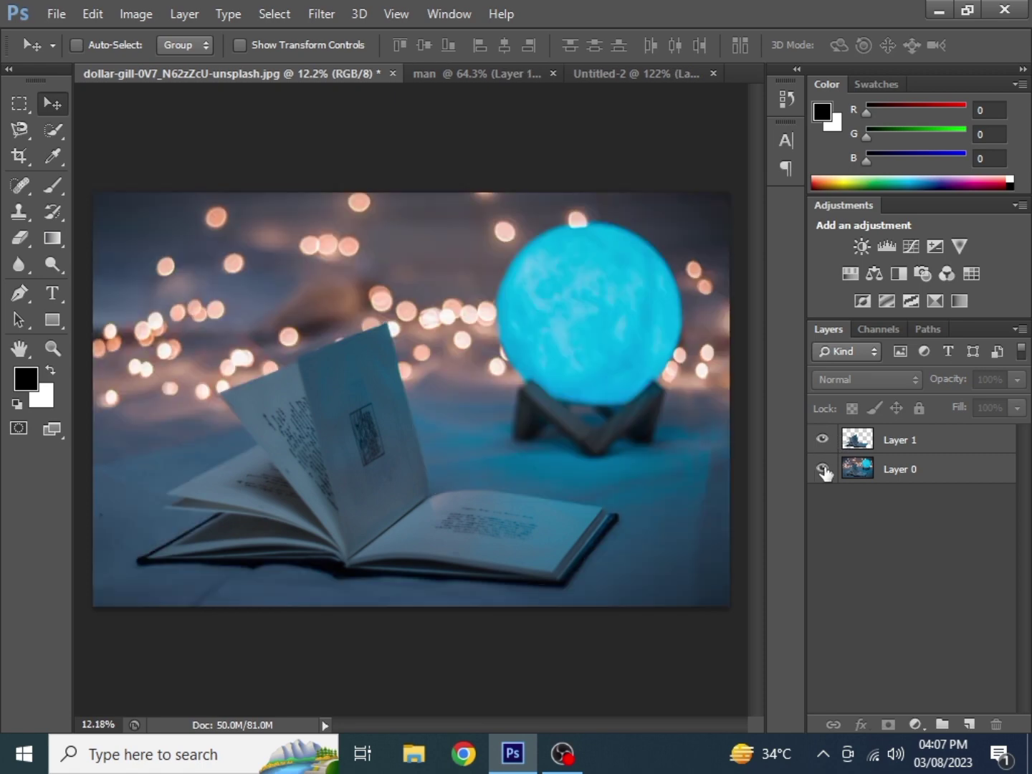
- Apply a 66.4-pixel Gaussian Blur to Layer 0
left_click(872, 468)
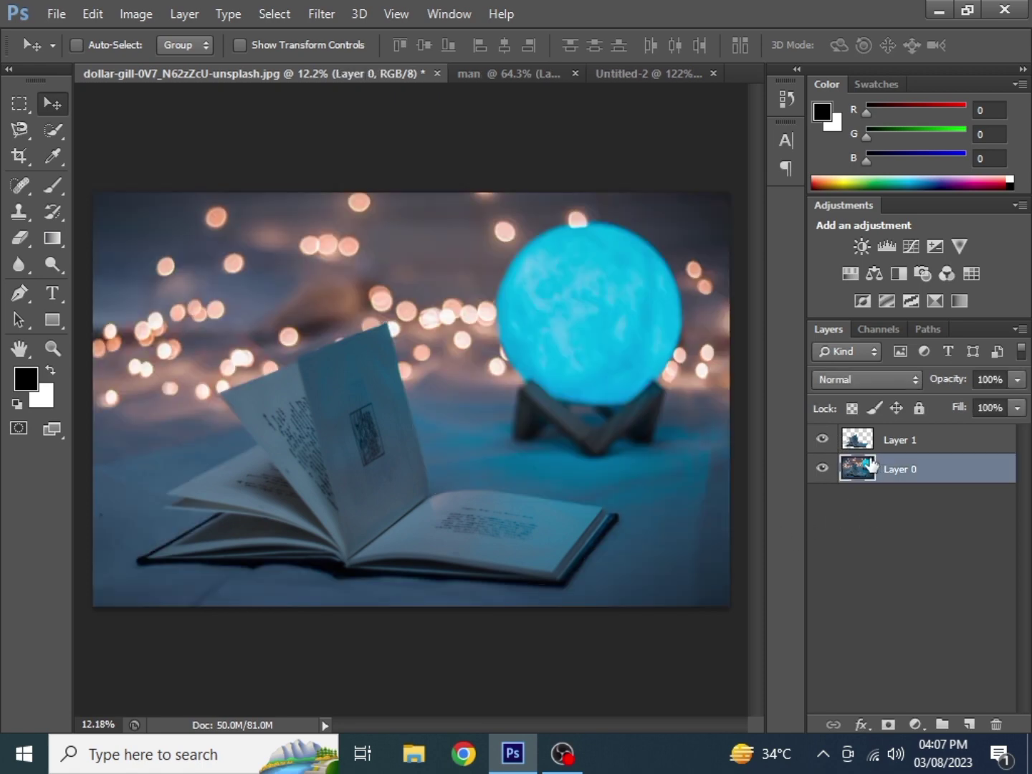
left_click(327, 13)
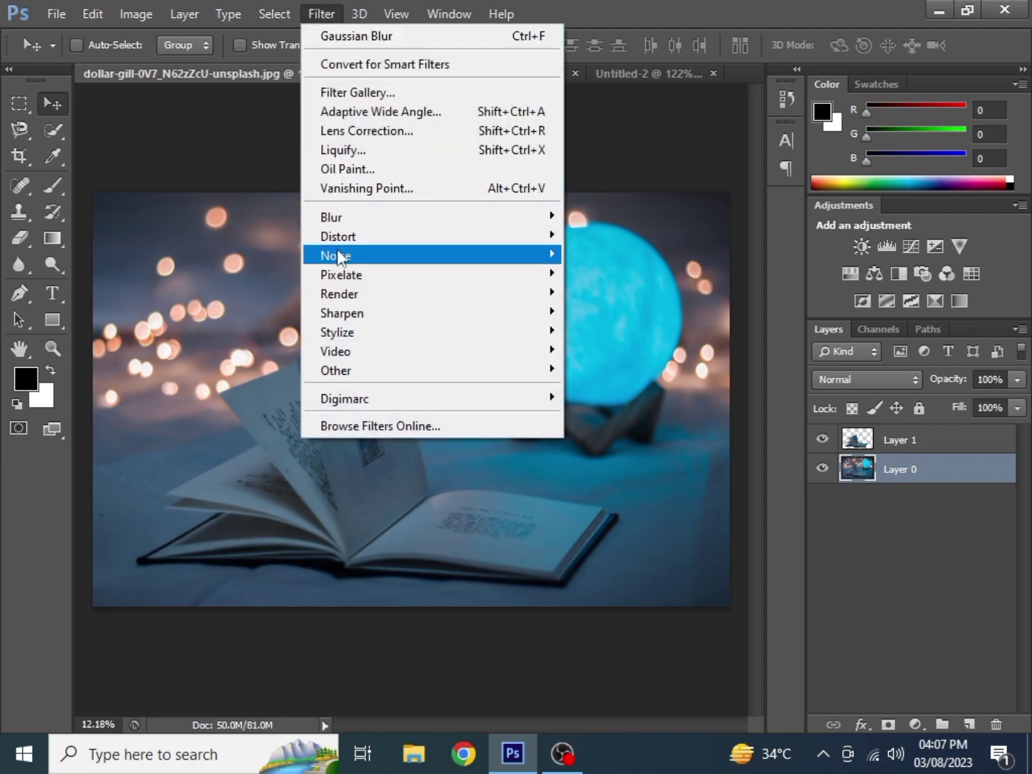
mouse_move(427, 216)
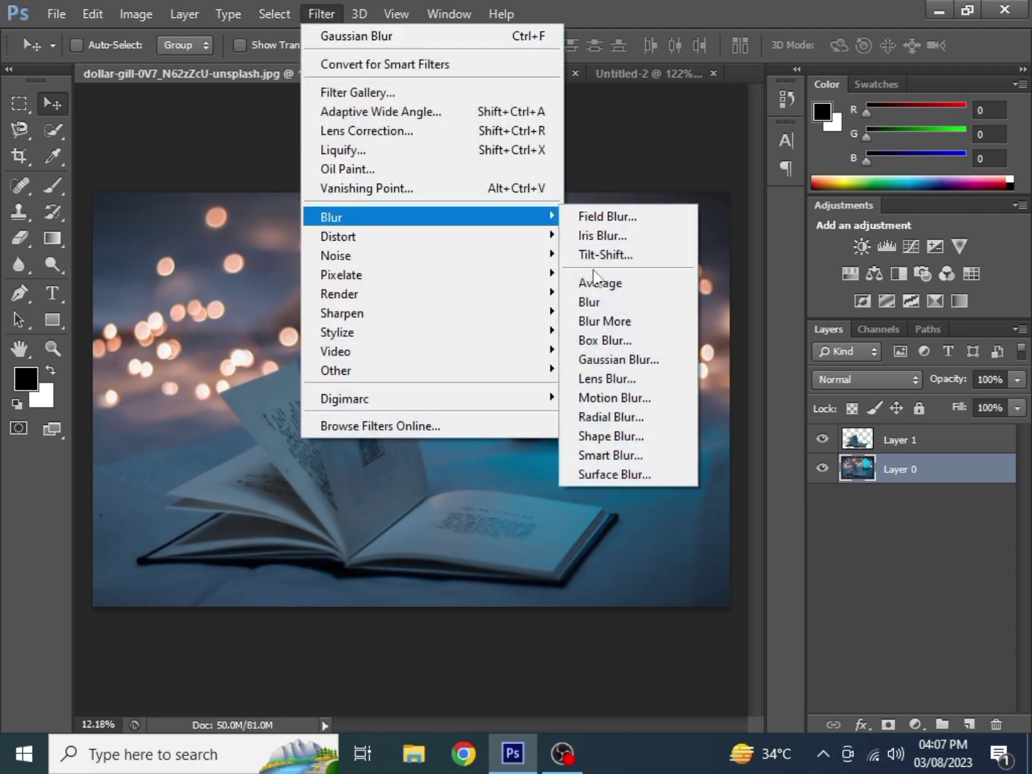
left_click(622, 363)
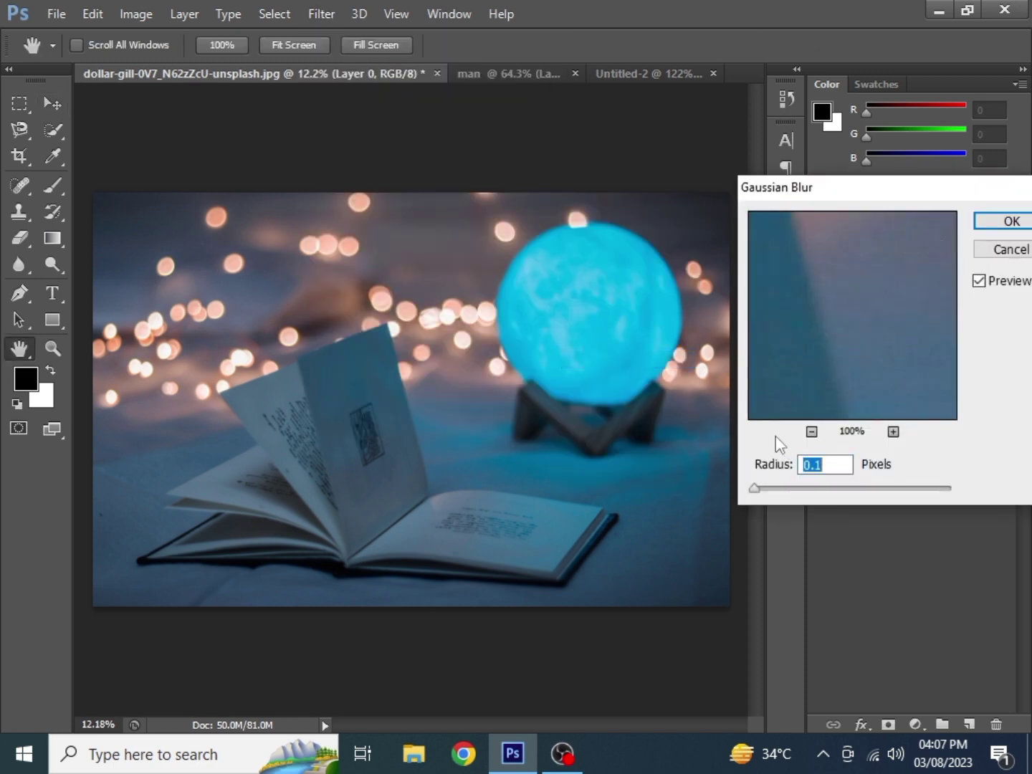
left_click_drag(756, 490, 864, 491)
left_click_drag(948, 203, 784, 268)
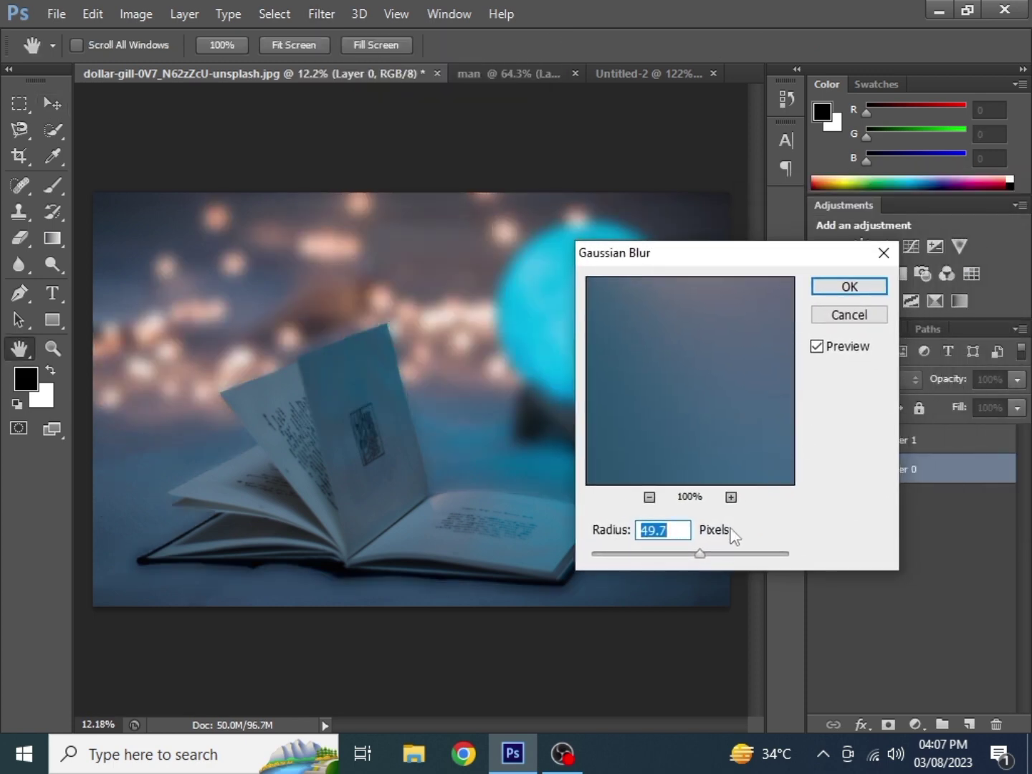
left_click(713, 552)
left_click_drag(712, 551, 701, 546)
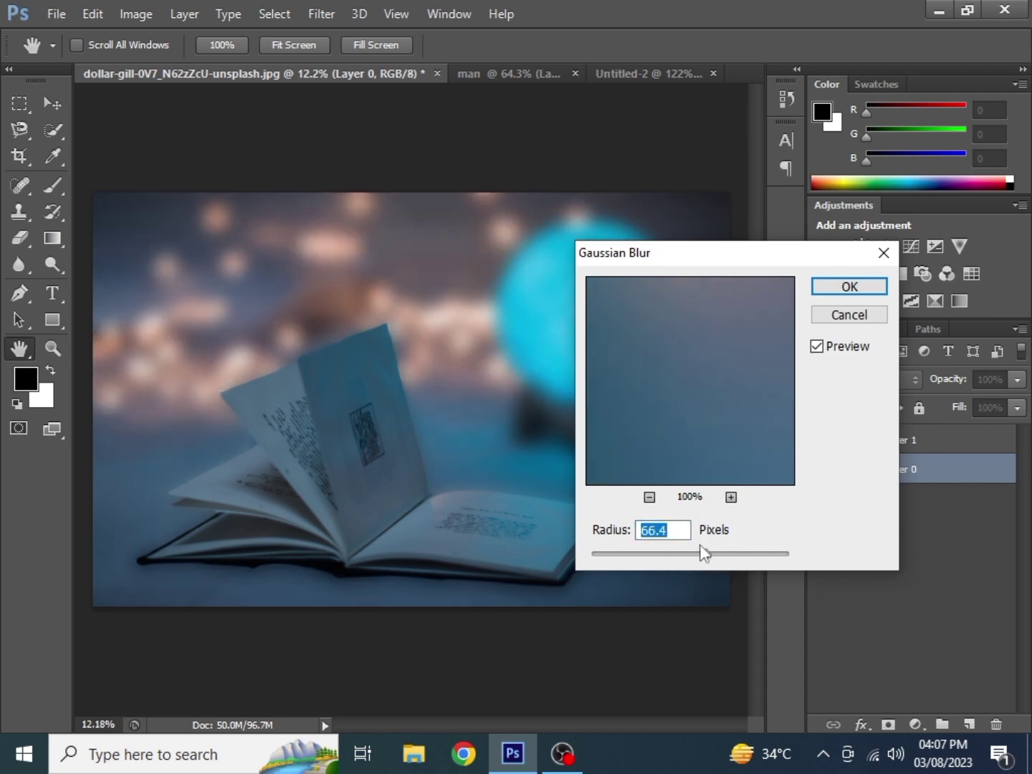
left_click(850, 317)
scroll(590, 492, "down", 1)
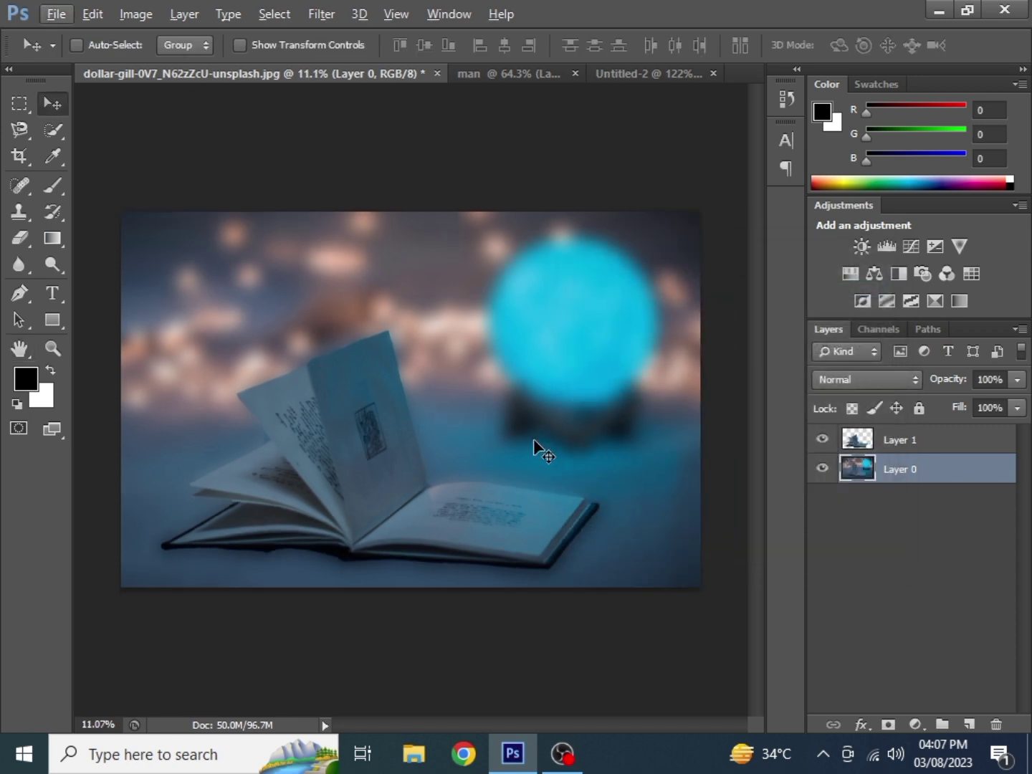
left_click(476, 74)
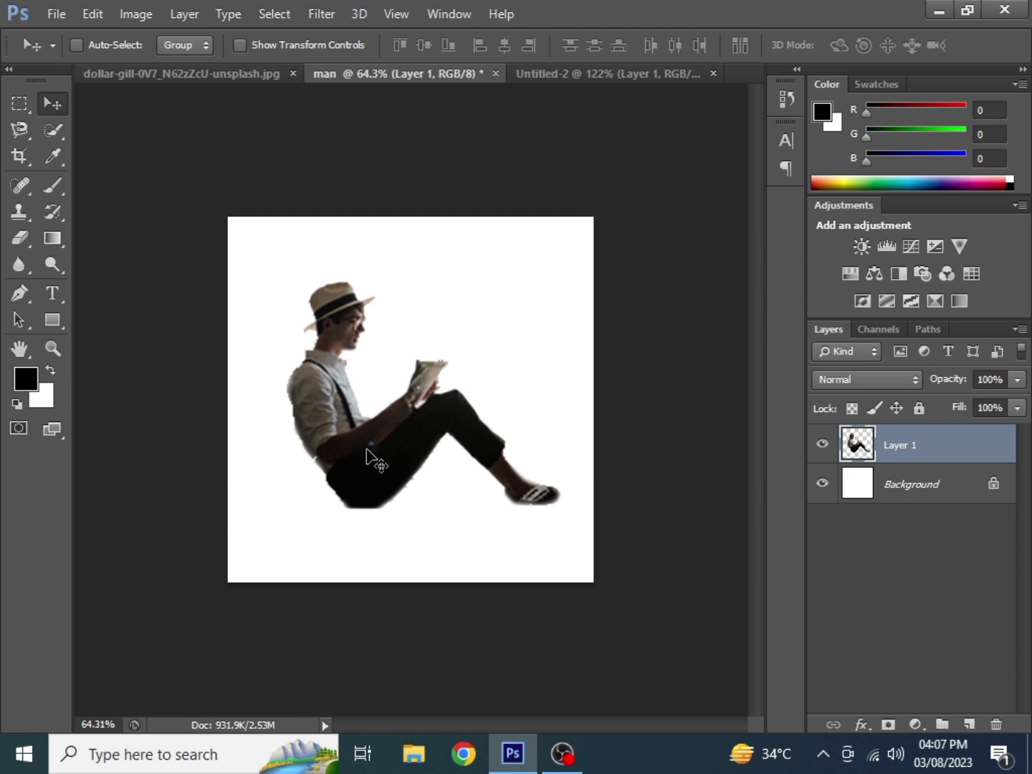
- Bring the cut-out man into the book scene, resized and set onto the open book
mouse_move(362, 469)
left_mouse_down()
mouse_move(272, 132)
mouse_move(242, 81)
mouse_move(352, 279)
left_mouse_up()
left_click_drag(456, 427, 462, 429)
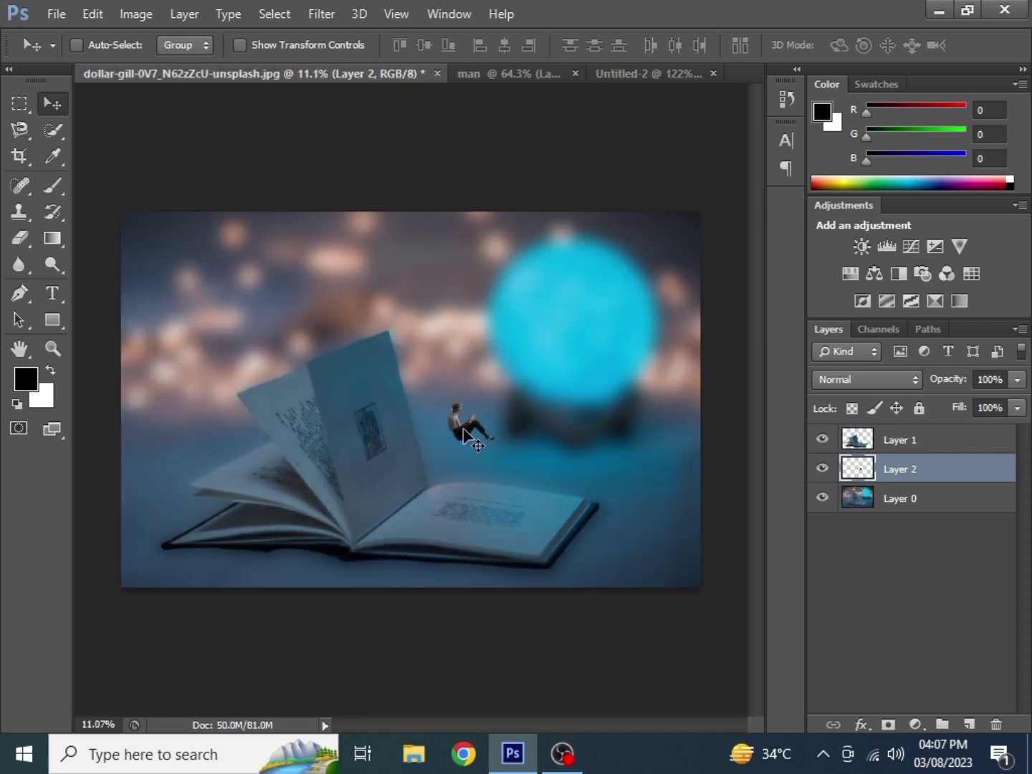
key("ctrl+t")
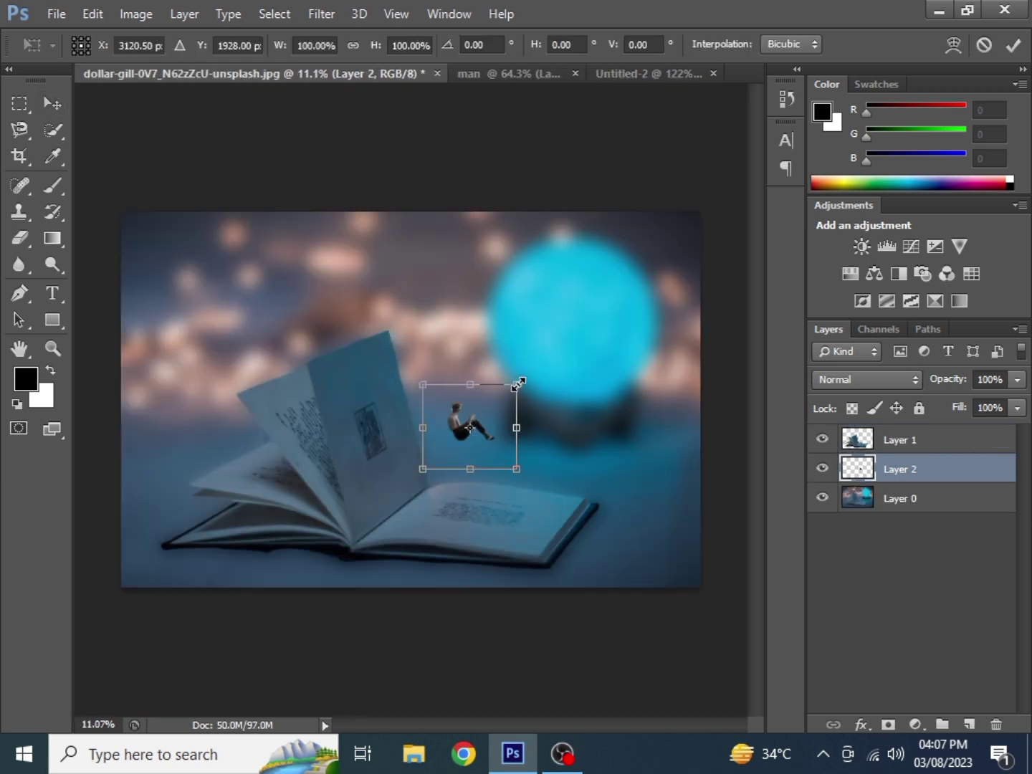
left_click_drag(517, 385, 582, 315)
left_click_drag(489, 428, 455, 493)
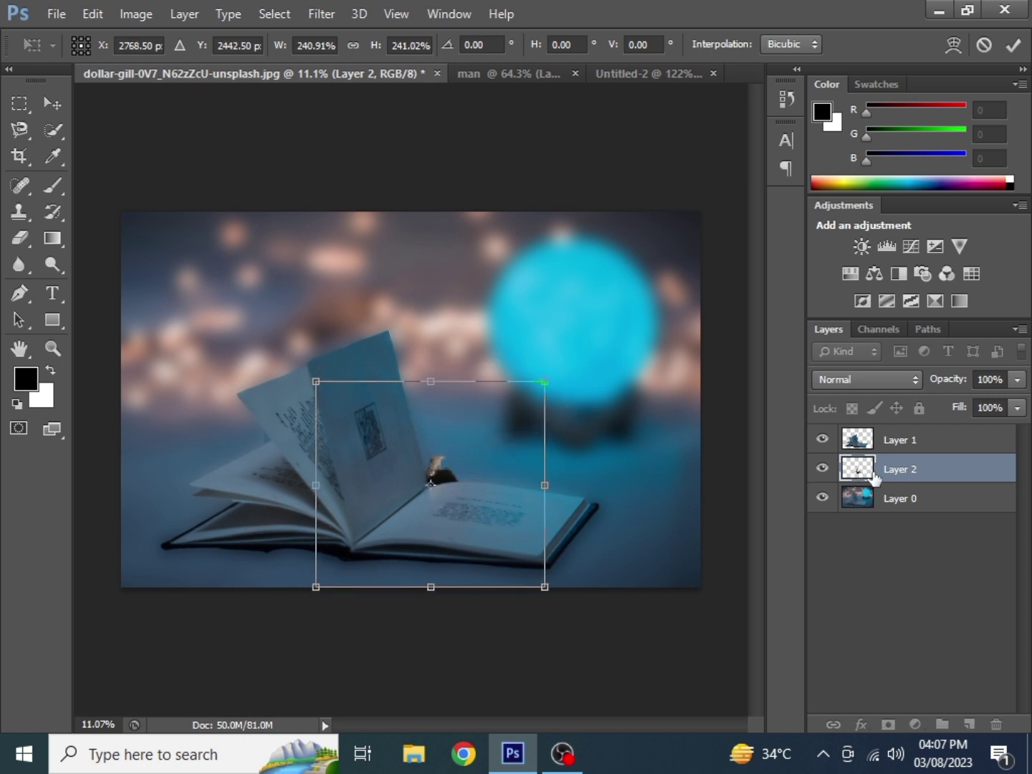
key("Return")
- Move the man's Layer 2 above the book layer and nudge him left on the page
left_click_drag(896, 468, 896, 434)
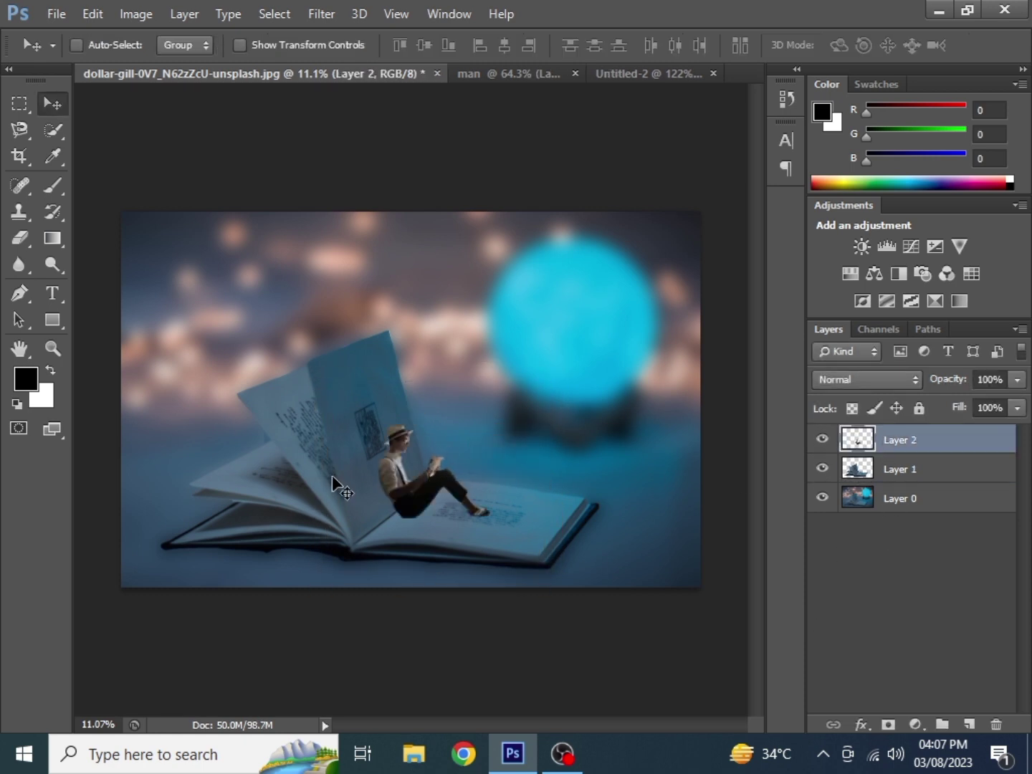
left_click_drag(418, 486, 412, 490)
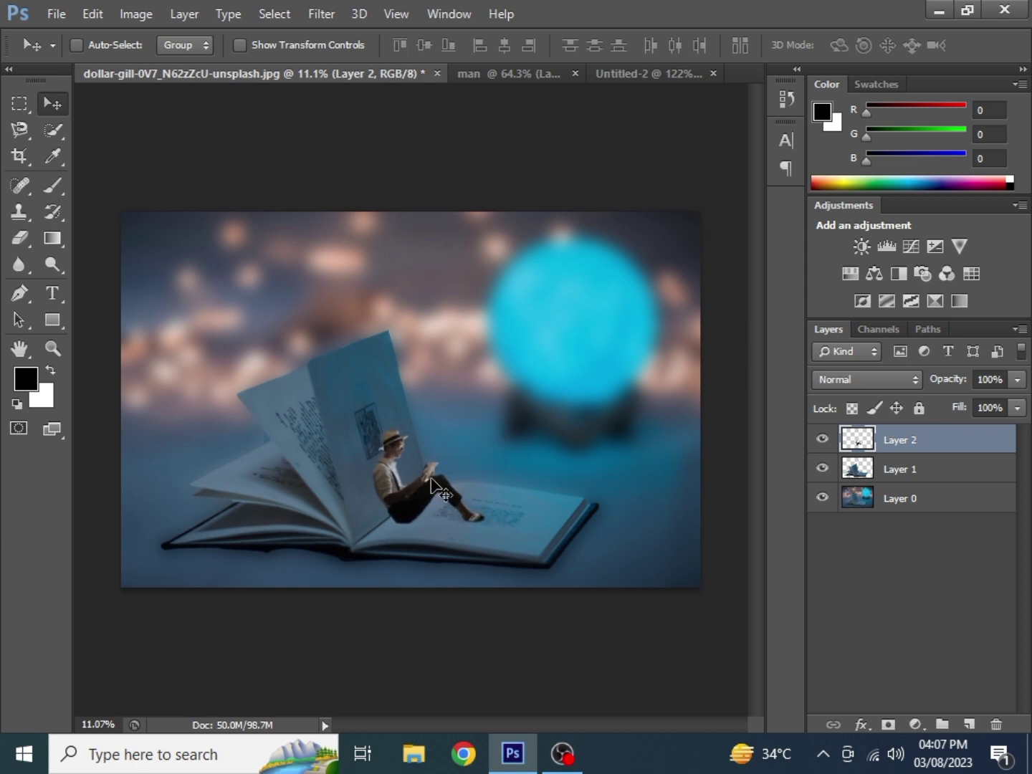
key("Left")
key("Left")
key("Left")
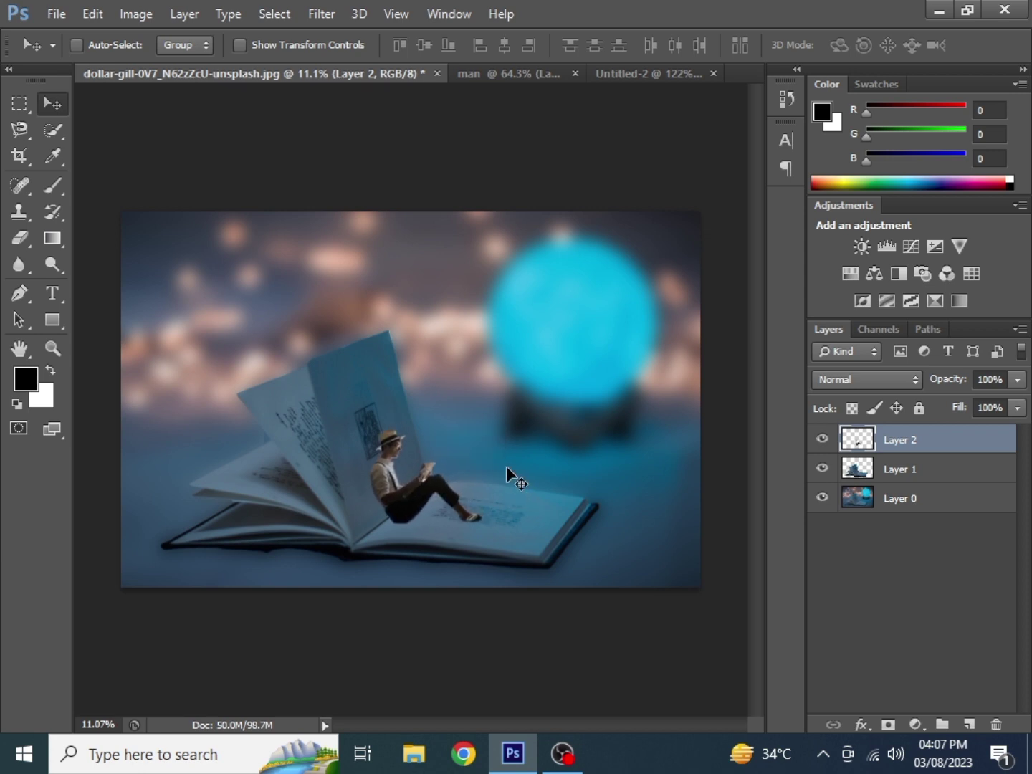
key("ctrl+t")
left_click_drag(537, 390, 522, 394)
key("ctrl+z")
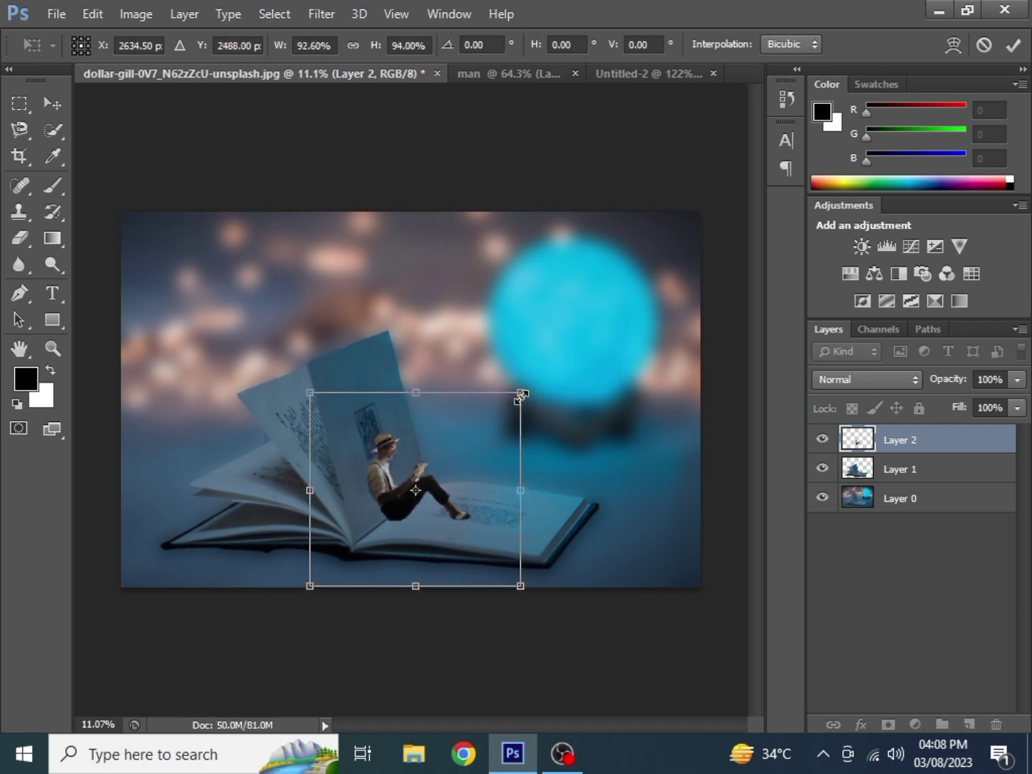
key("Return")
scroll(426, 519, "up", 2)
scroll(430, 523, "up", 3)
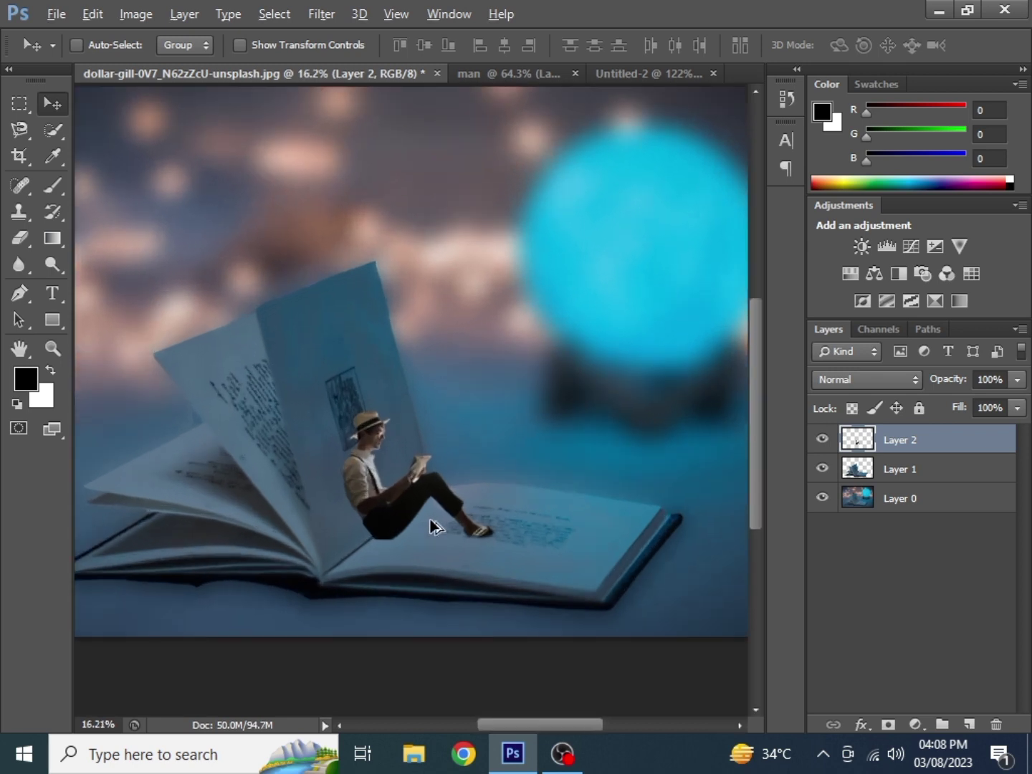
mouse_move(860, 470)
left_mouse_down()
mouse_move(867, 466)
mouse_move(899, 519)
left_mouse_up()
- On a new Layer 3, paint a small soft black brush dab below the man
left_click(850, 576)
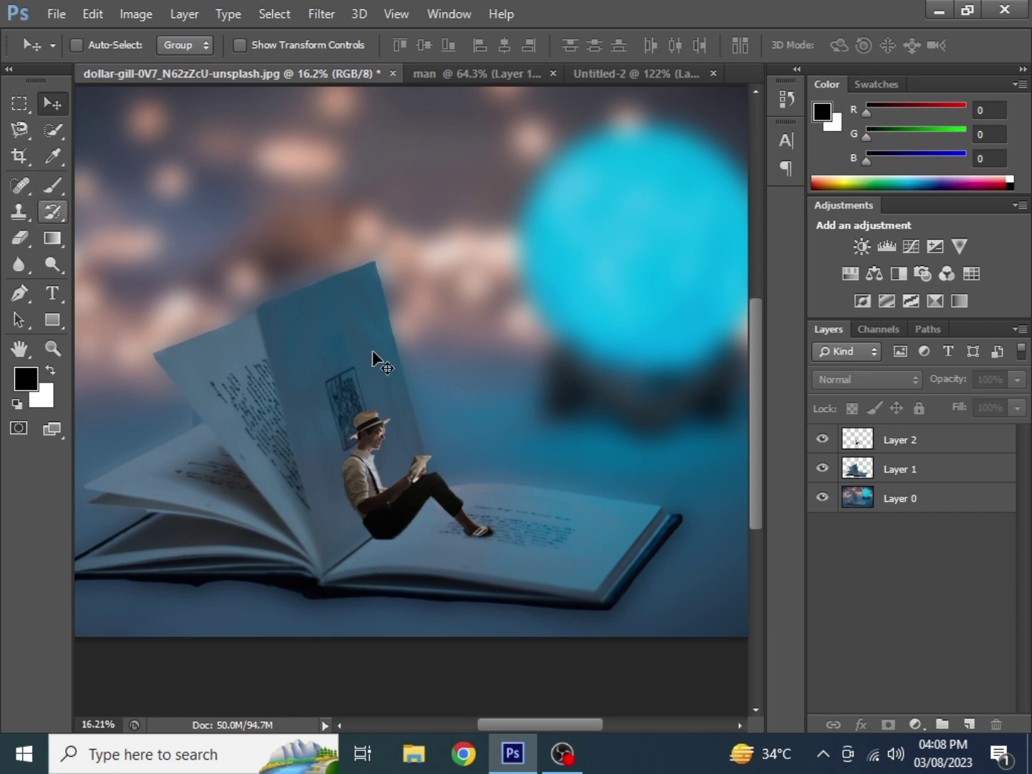
left_click(53, 180)
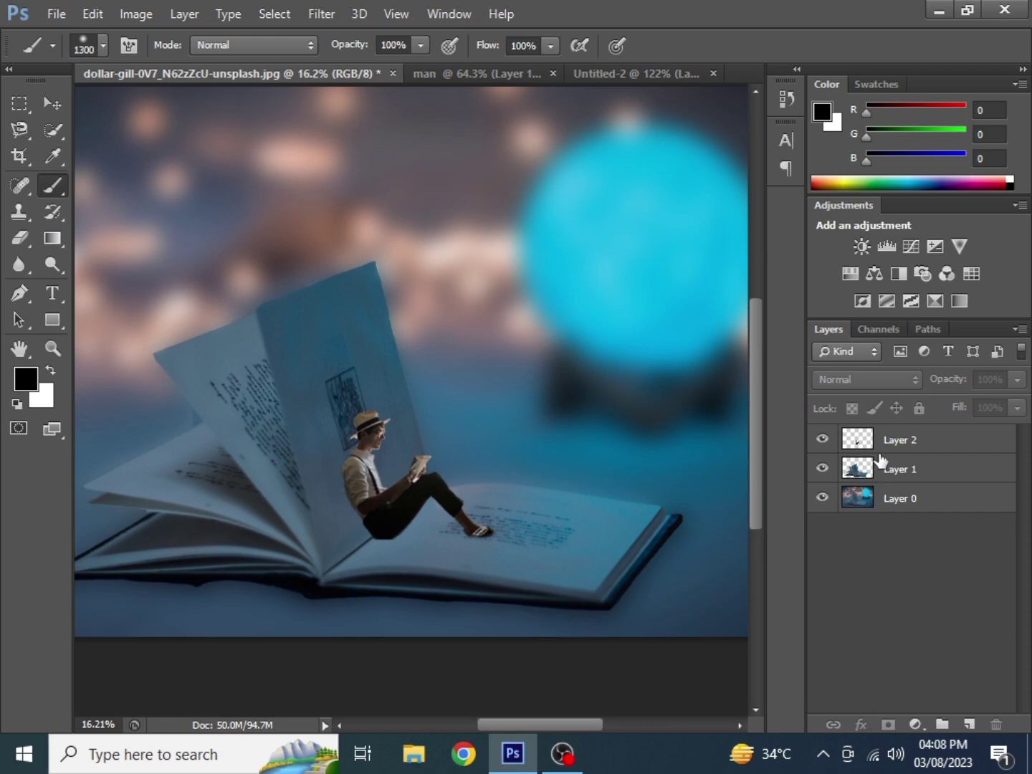
left_click(896, 441)
left_click(969, 724)
key("bracketright")
key("bracketright")
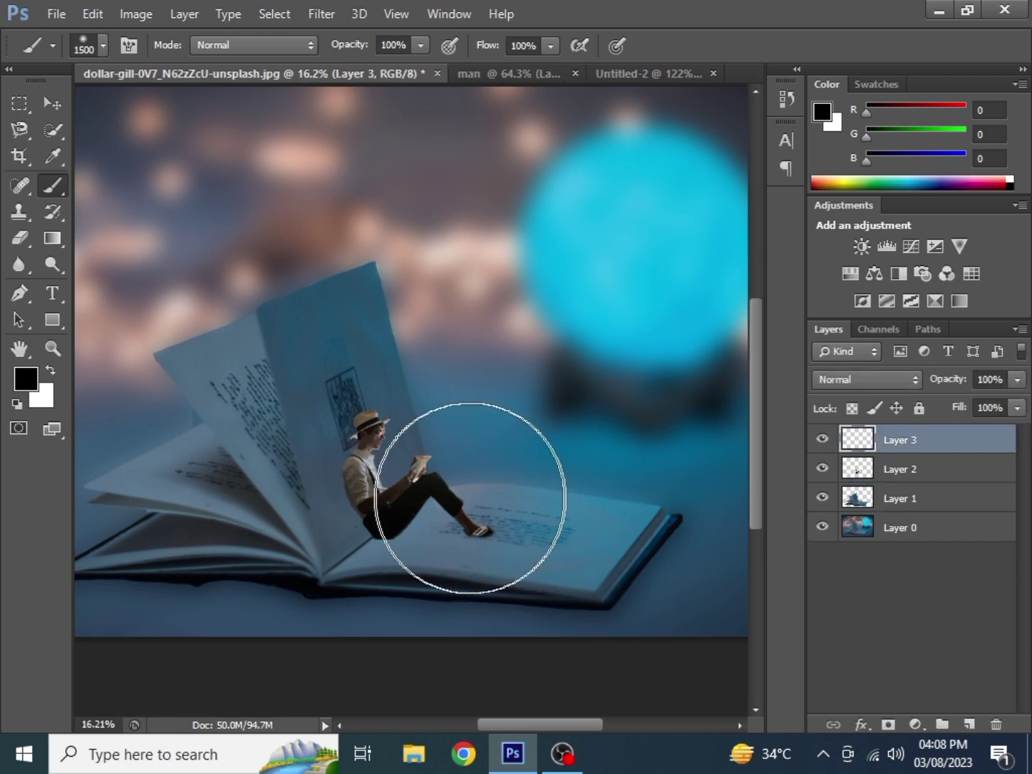
key("bracketleft")
key("bracketleft")
key("bracketleft")
key("bracketleft")
key("bracketleft")
key("bracketleft")
key("bracketleft")
left_click(409, 552)
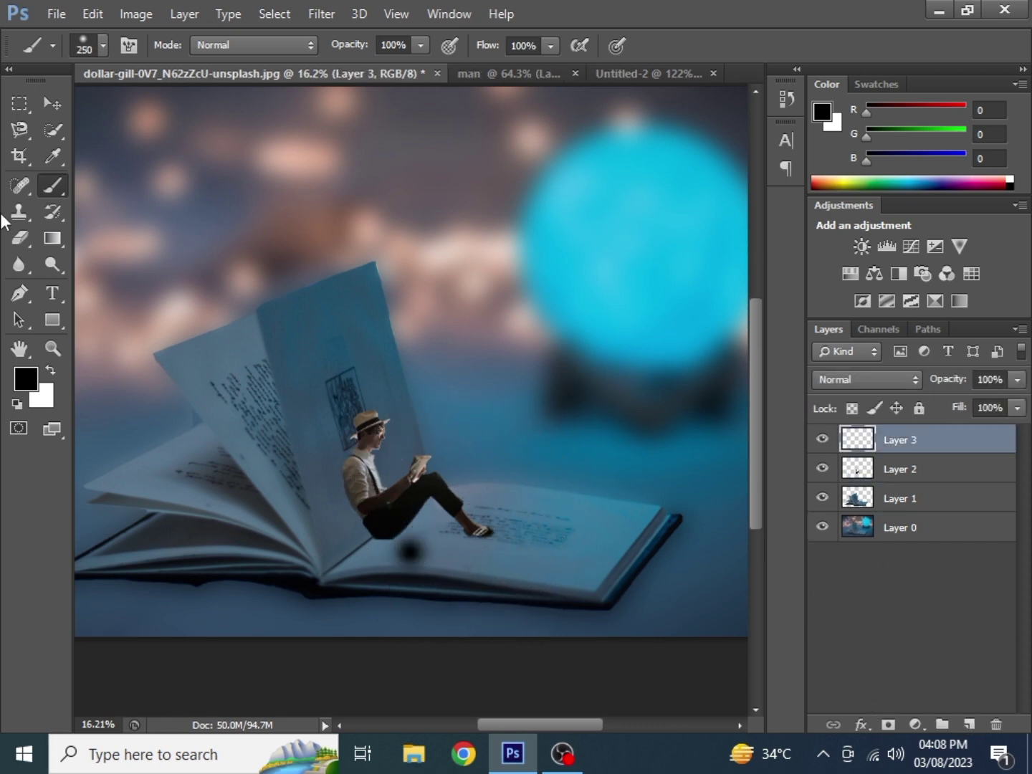
- Squash the black dab into a thin flat shadow under the man's seat
left_click(42, 107)
key("ctrl+t")
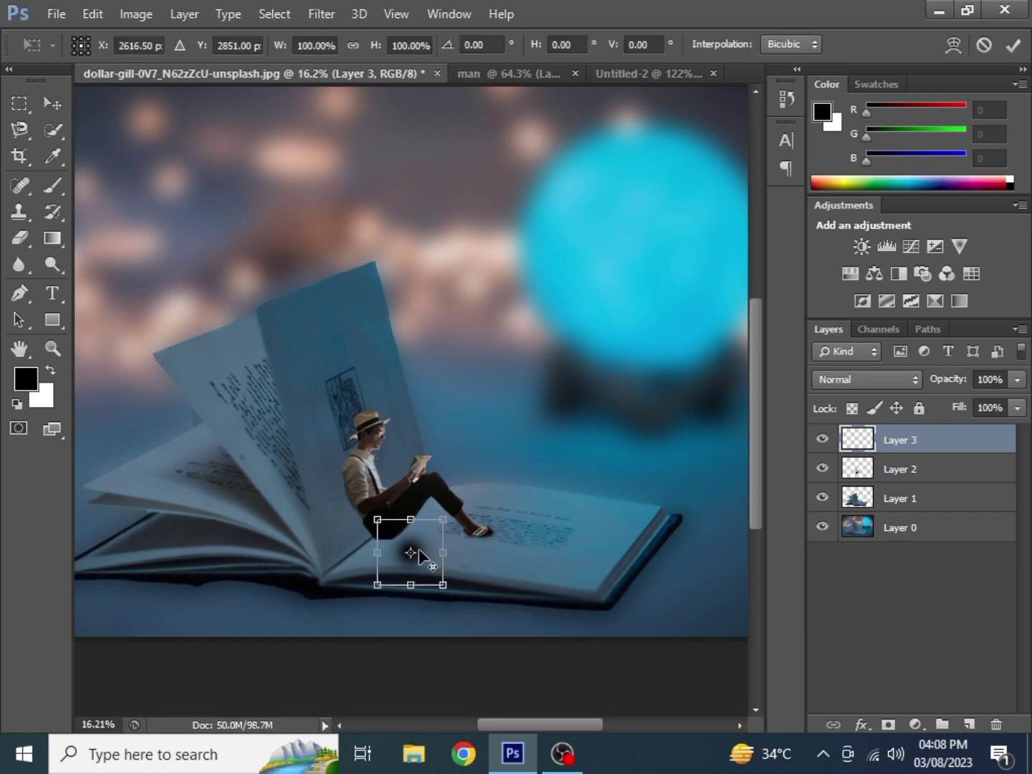
left_click_drag(395, 552, 378, 544)
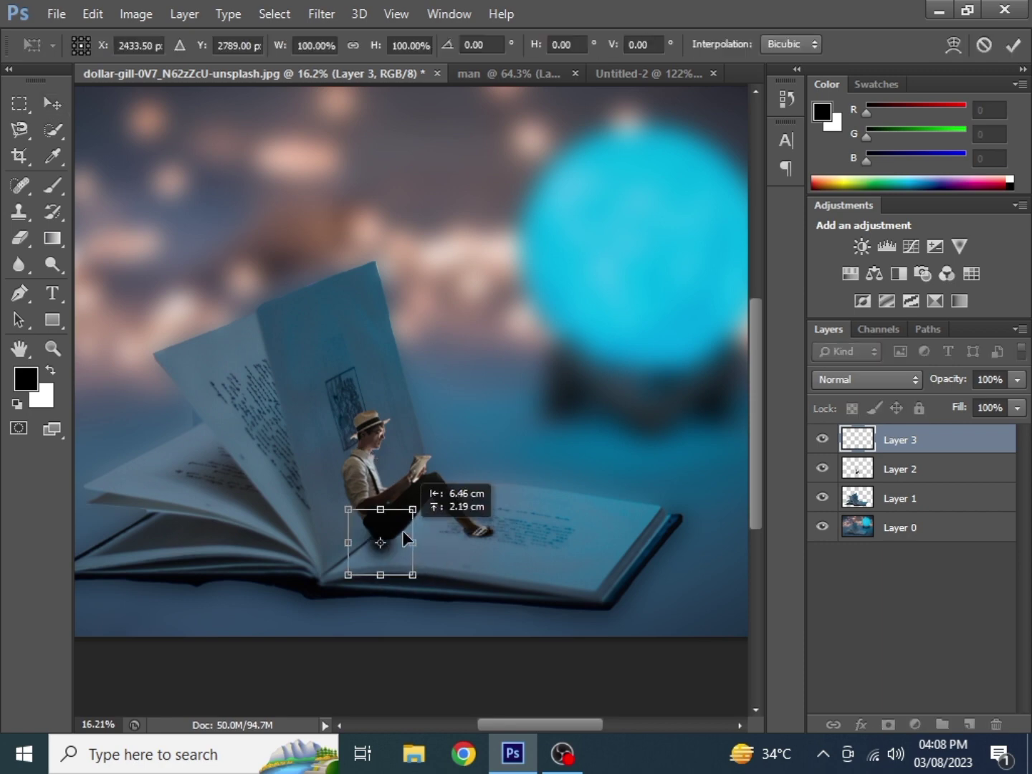
scroll(377, 545, "up", 5)
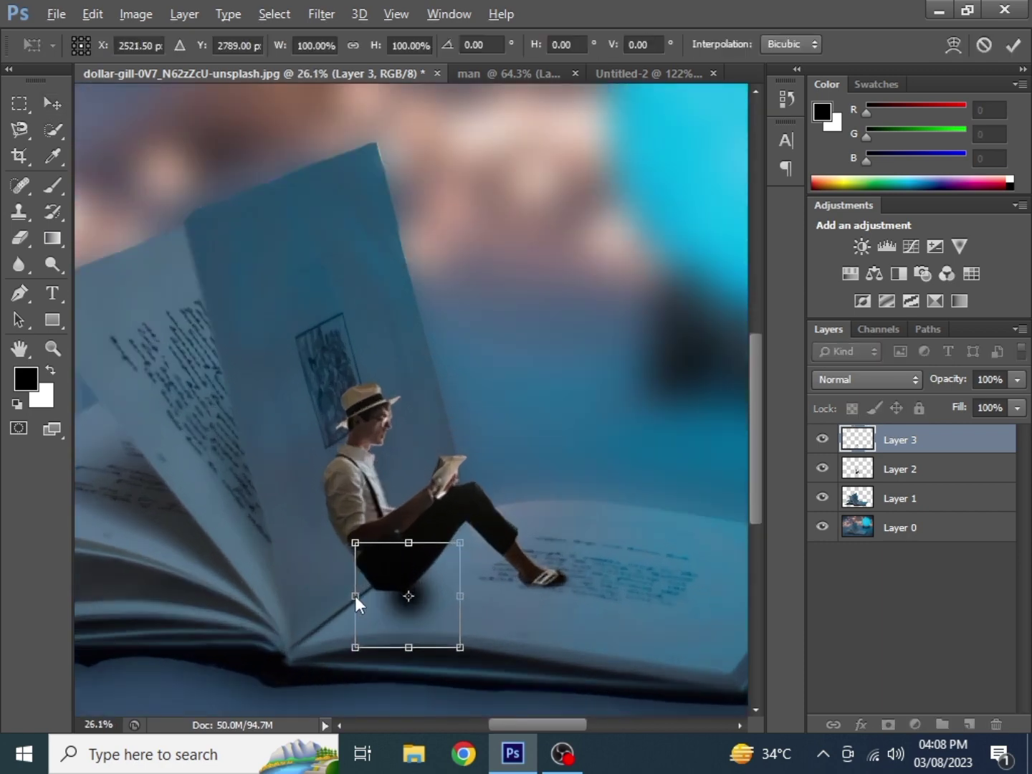
mouse_move(409, 543)
left_mouse_down()
mouse_move(409, 594)
mouse_move(508, 594)
left_mouse_up()
key("Return")
left_click(890, 382)
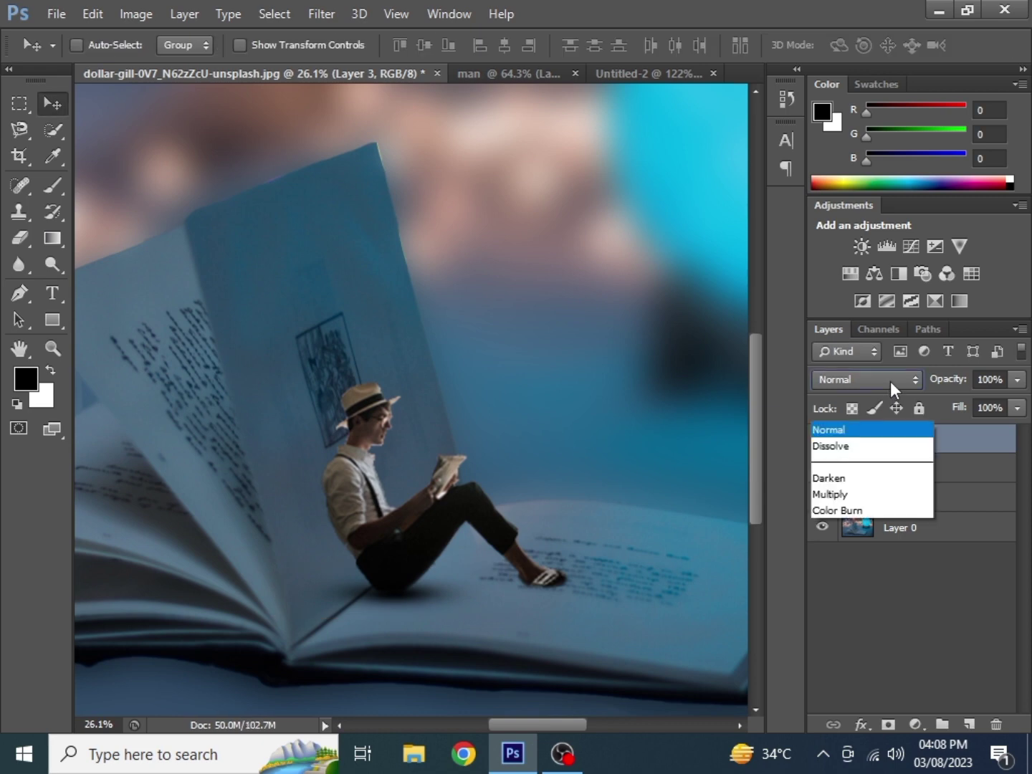
- Lower the shadow layer's opacity to 62%
left_click(1002, 531)
left_click(1017, 379)
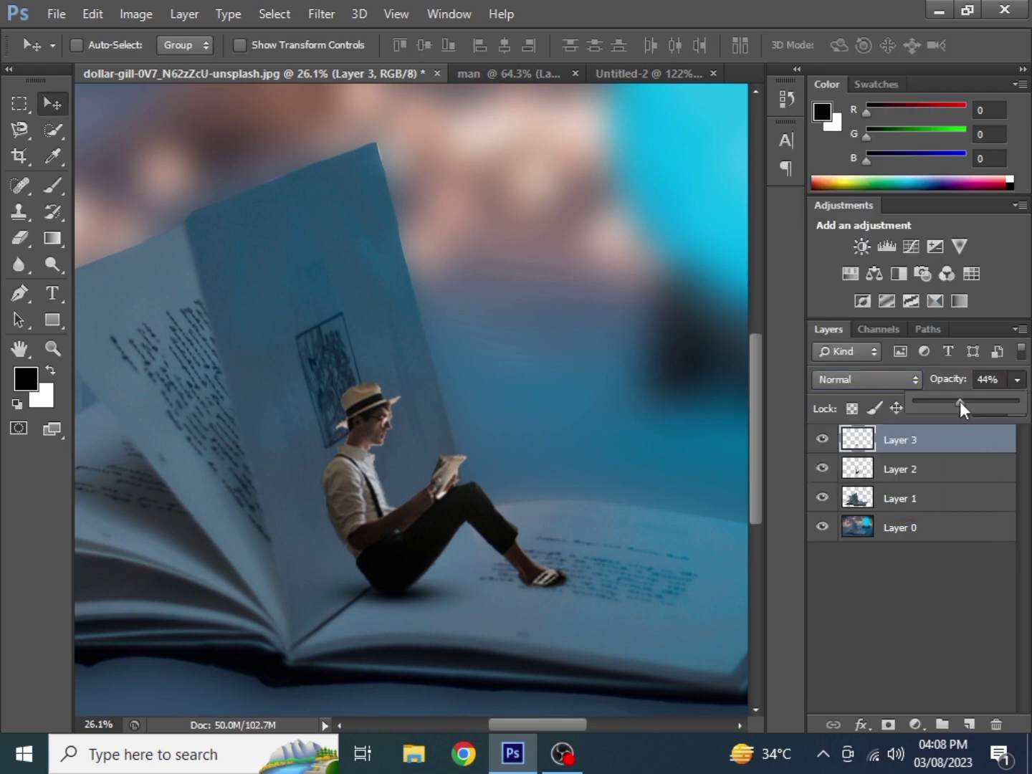
left_click_drag(959, 404, 966, 404)
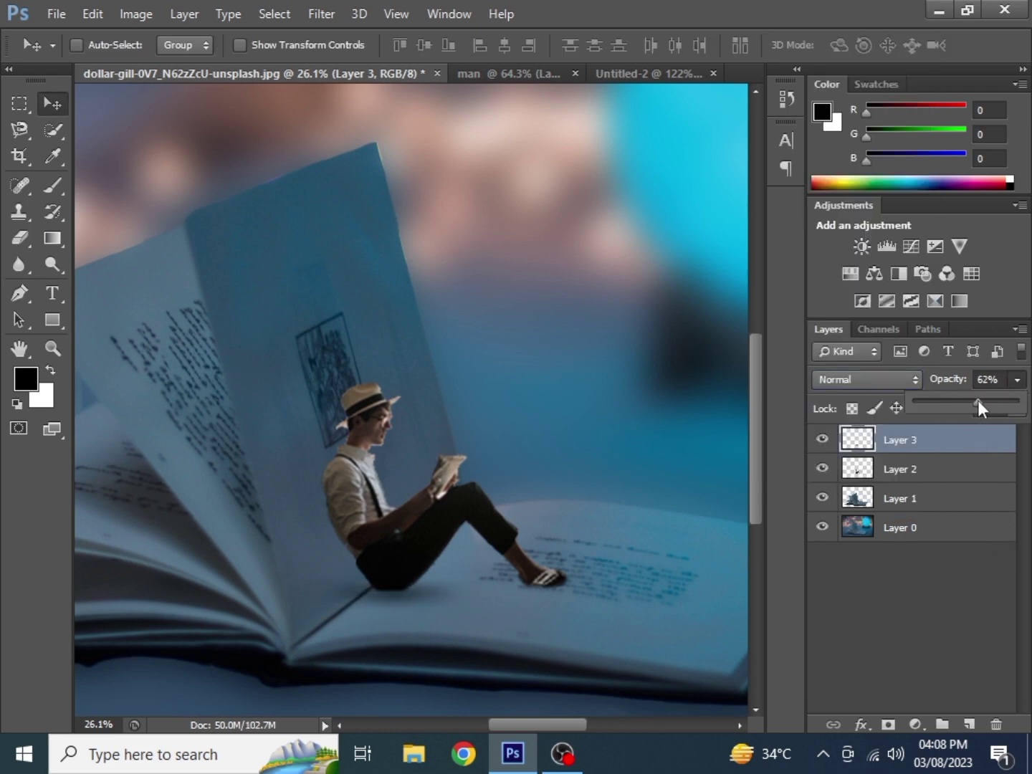
left_click(850, 632)
left_click(902, 467)
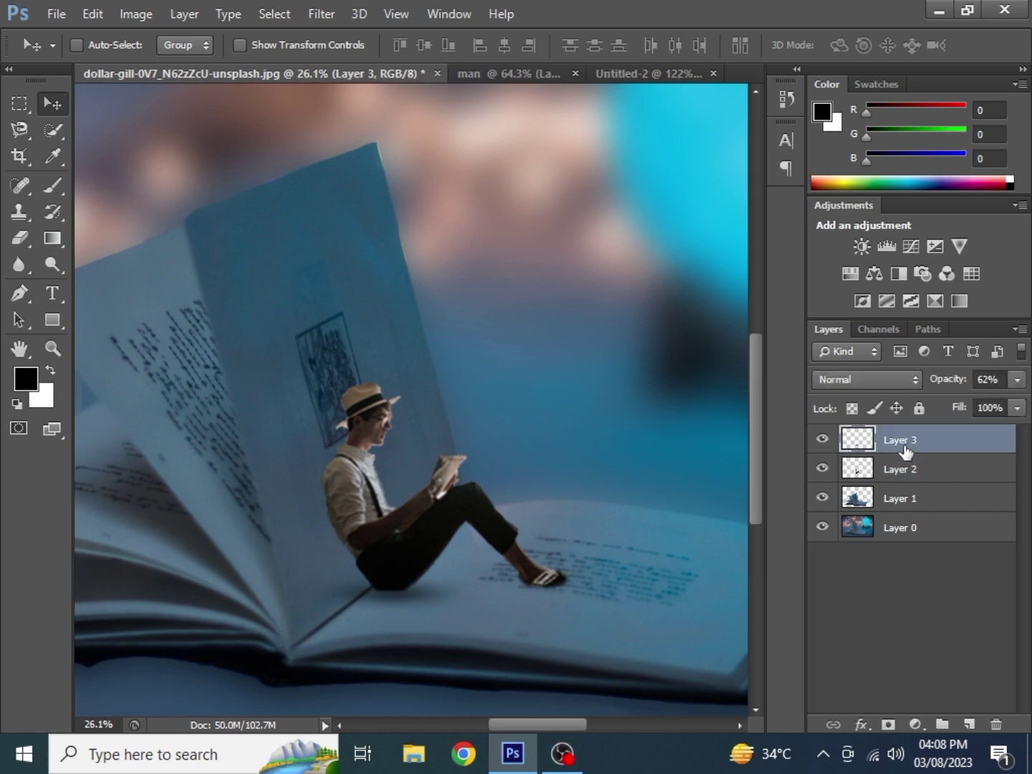
- Duplicate the shadow, rotate it upright along the man's back, and stack it below his layer
key("ctrl+j")
left_click_drag(433, 595, 348, 514)
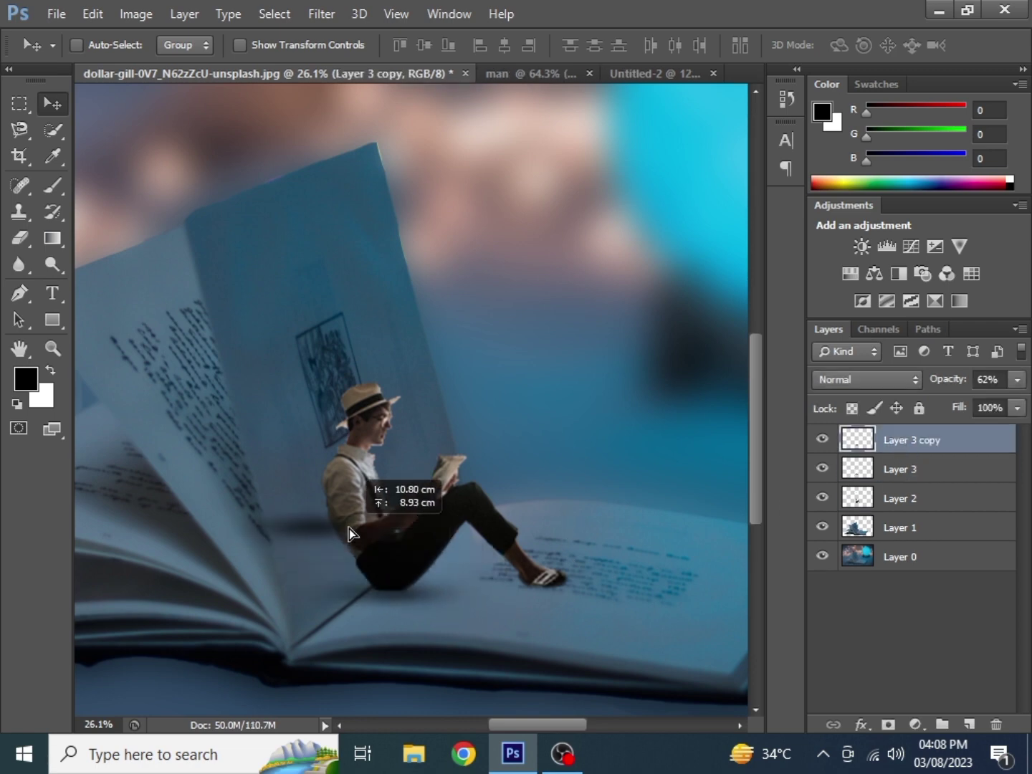
key("ctrl+t")
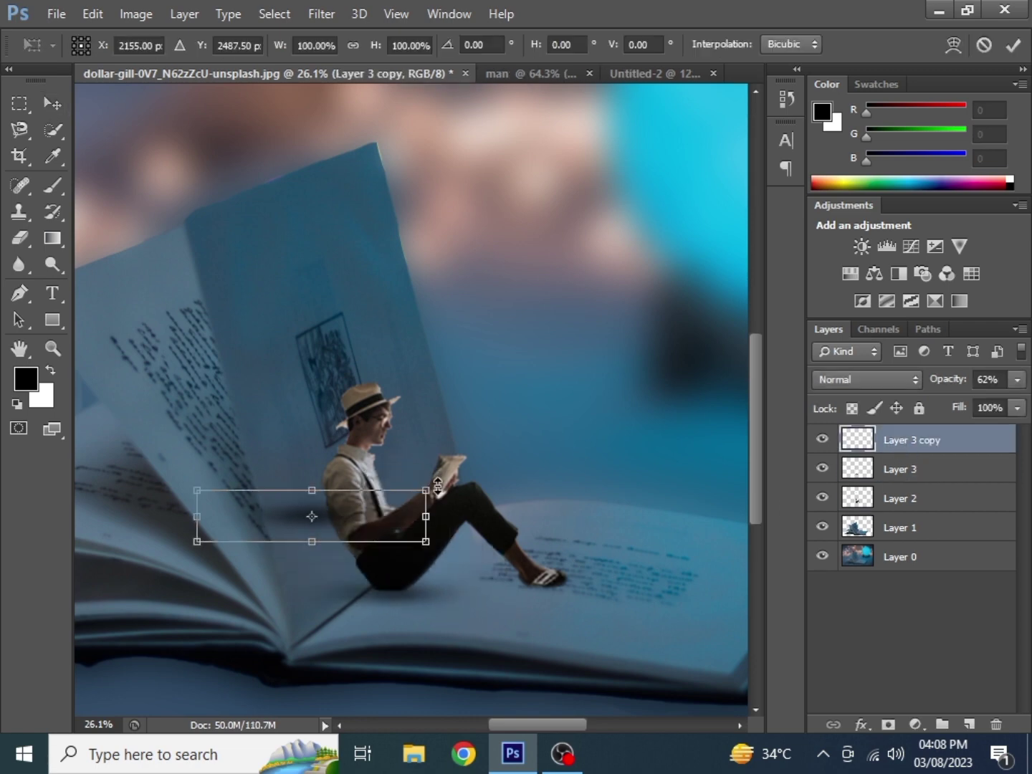
left_click_drag(438, 487, 390, 623)
left_click_drag(334, 574, 349, 573)
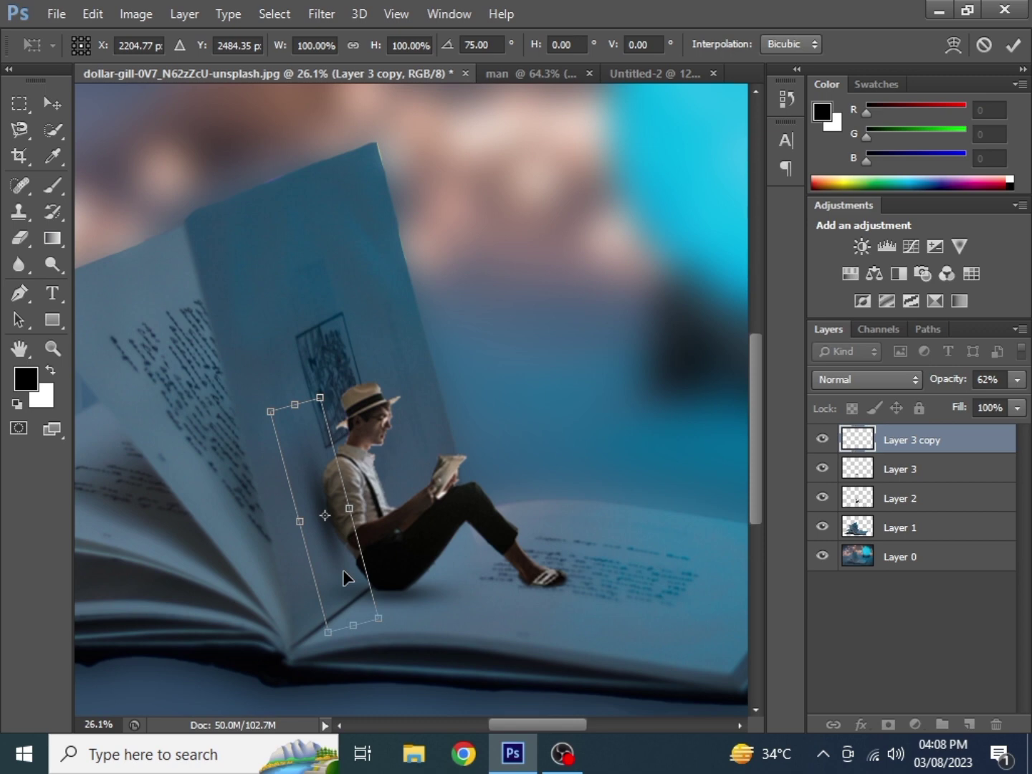
key("Return")
left_click_drag(911, 451, 918, 514)
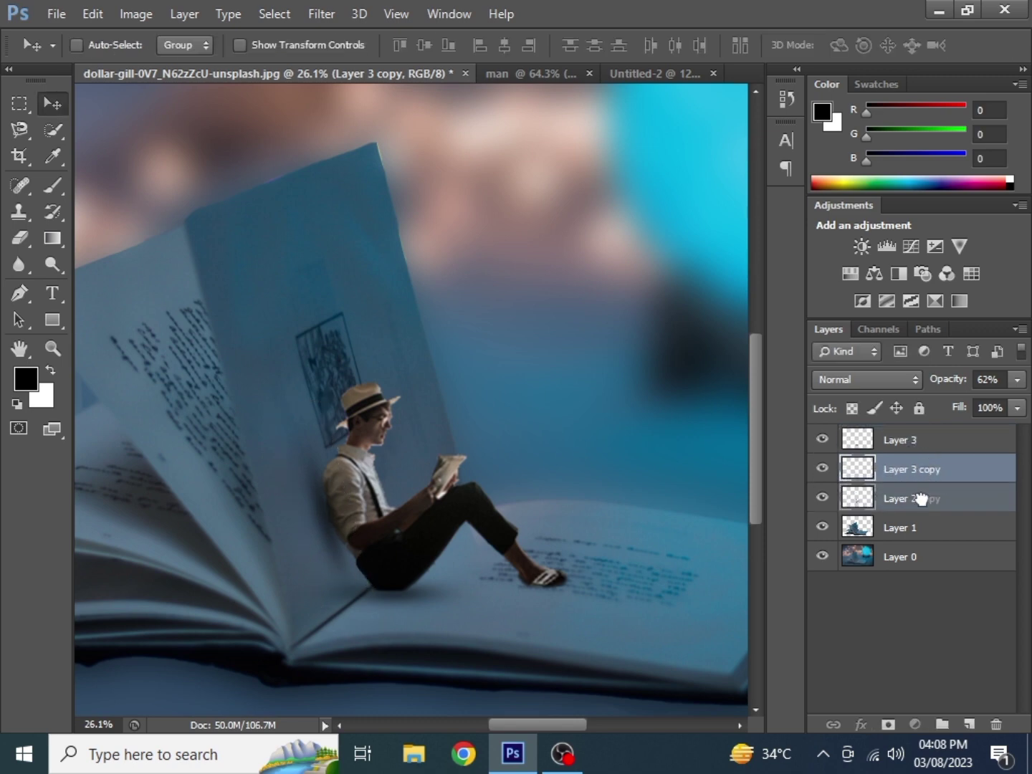
left_click(906, 640)
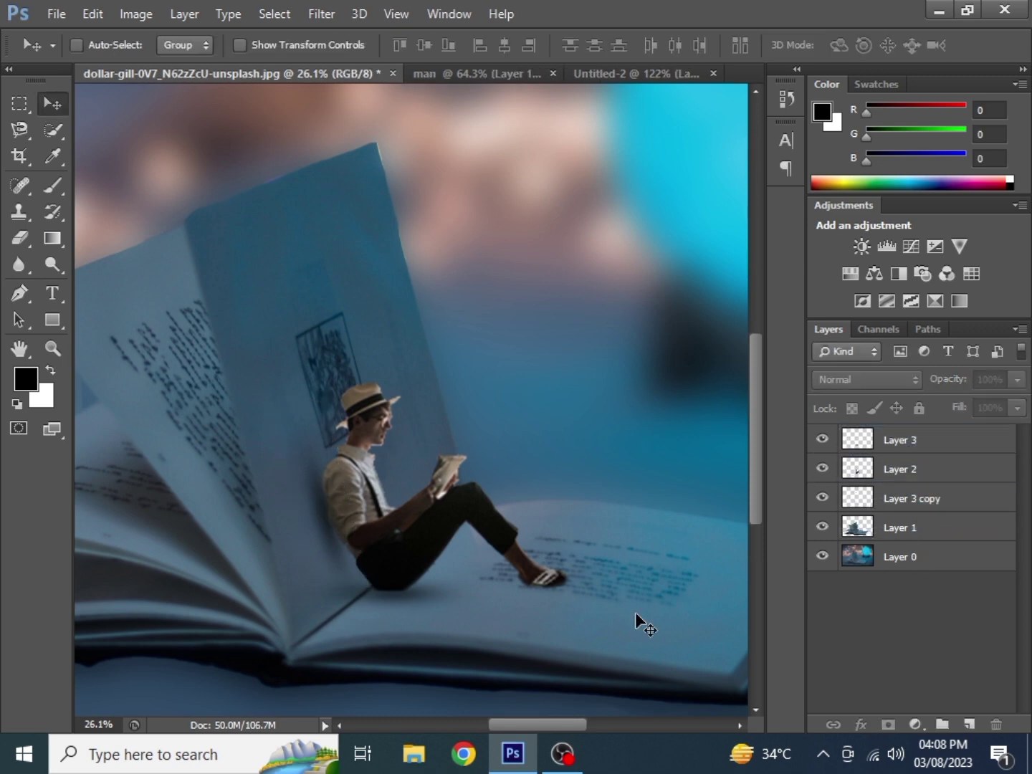
- Add another shadow copy under the man's legs, rotated, shrunk to about two-thirds, below his layer
left_click(387, 598)
left_click(488, 301)
left_click(865, 499)
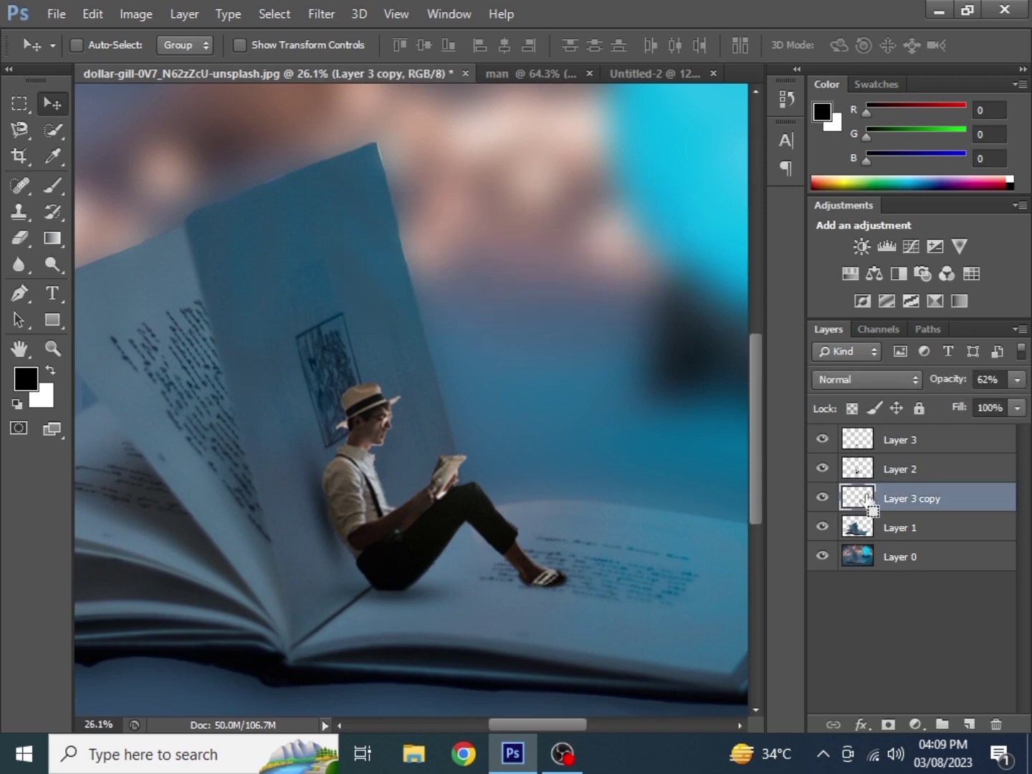
left_click_drag(867, 500, 970, 724)
left_click_drag(320, 526, 533, 520)
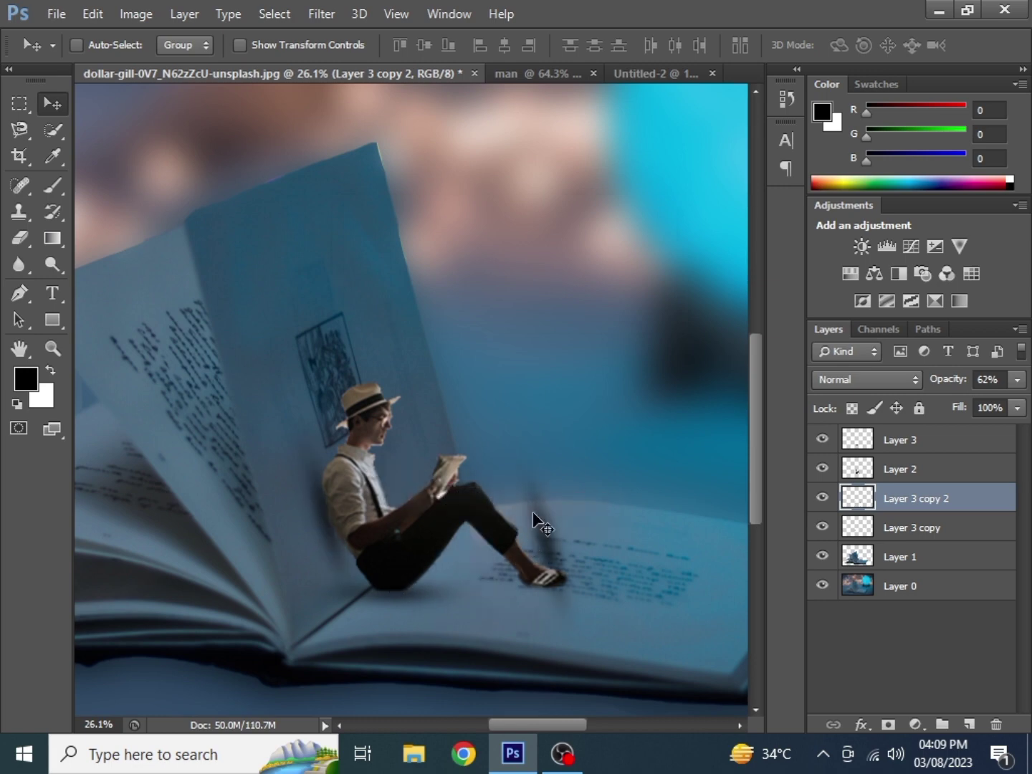
key("ctrl+t")
mouse_move(590, 422)
left_mouse_down()
mouse_move(652, 578)
mouse_move(652, 609)
left_mouse_up()
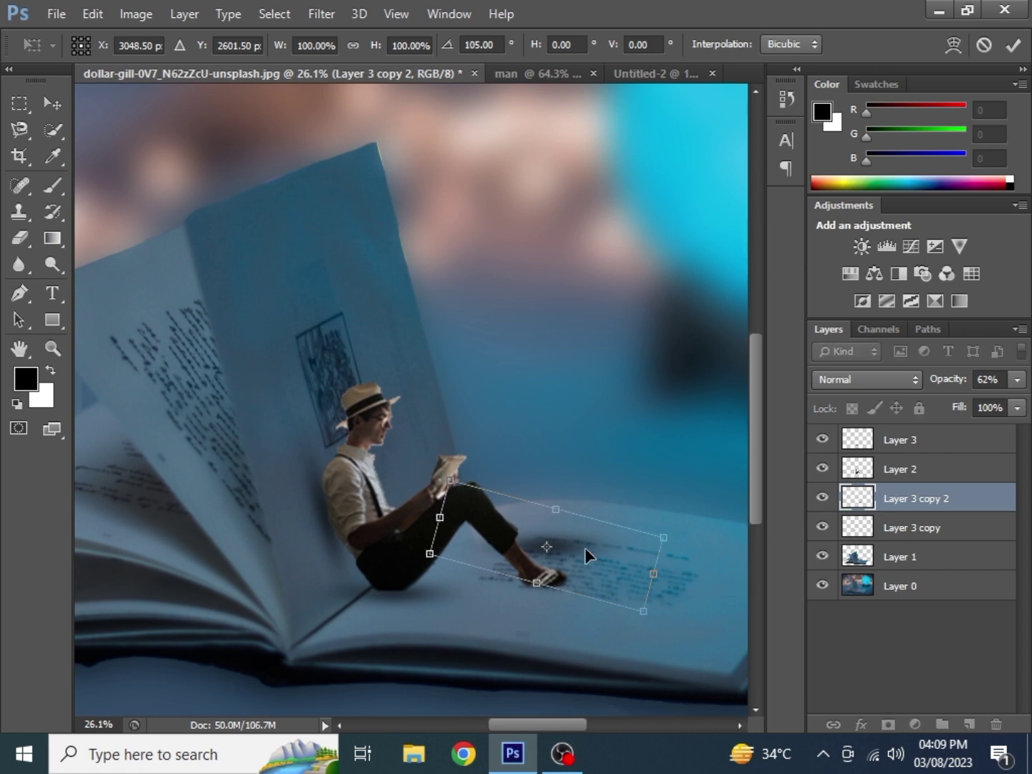
left_click_drag(584, 548, 583, 585)
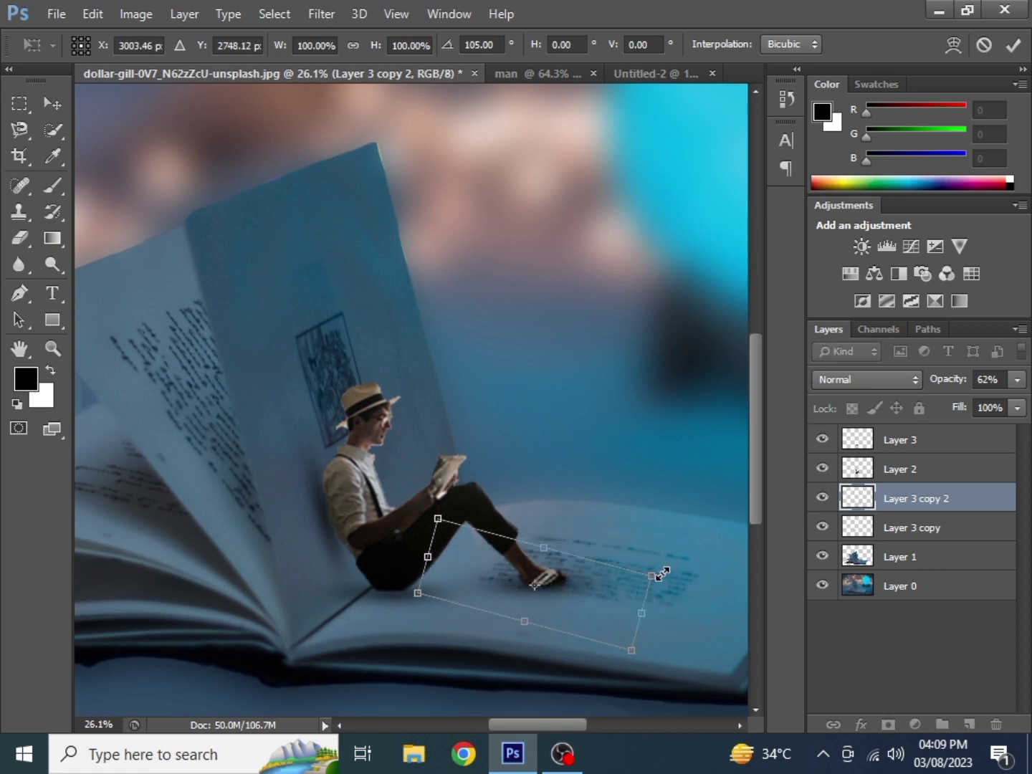
left_click_drag(662, 574, 577, 580)
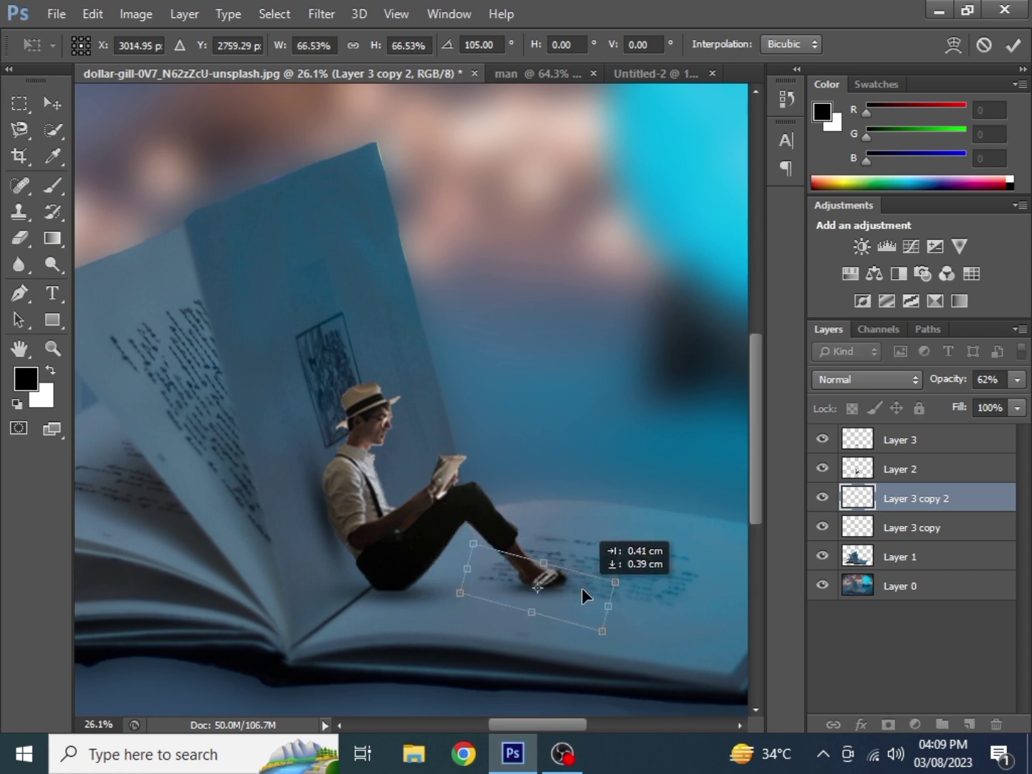
key("Return")
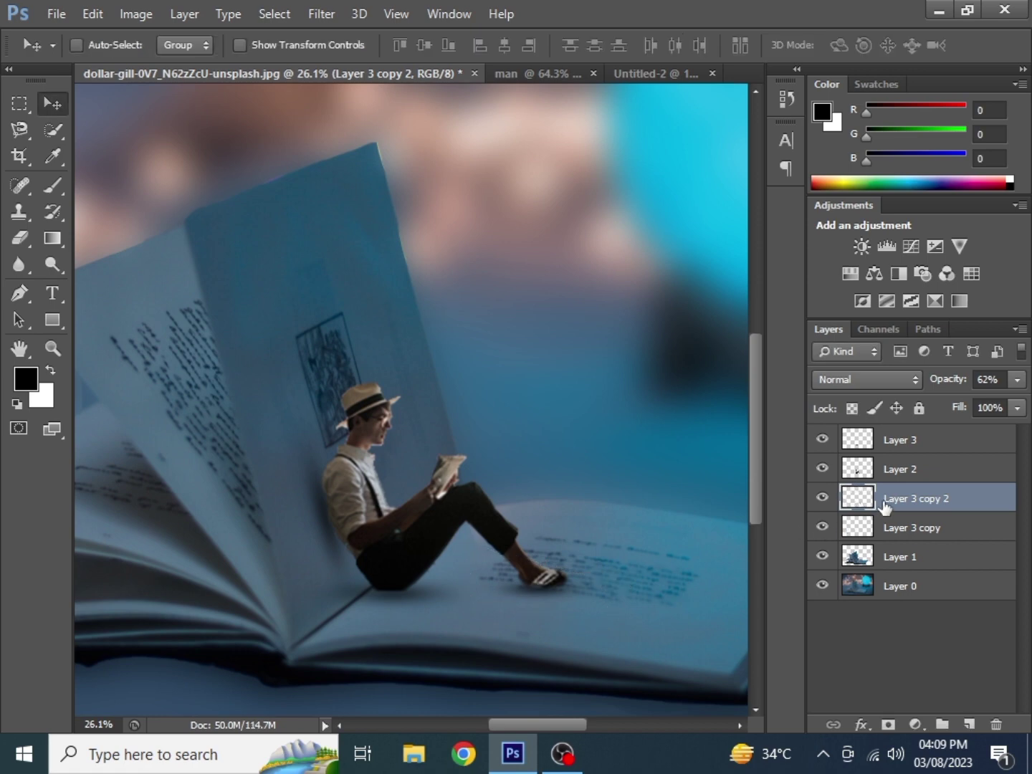
left_click_drag(887, 508, 887, 536)
left_click(883, 645)
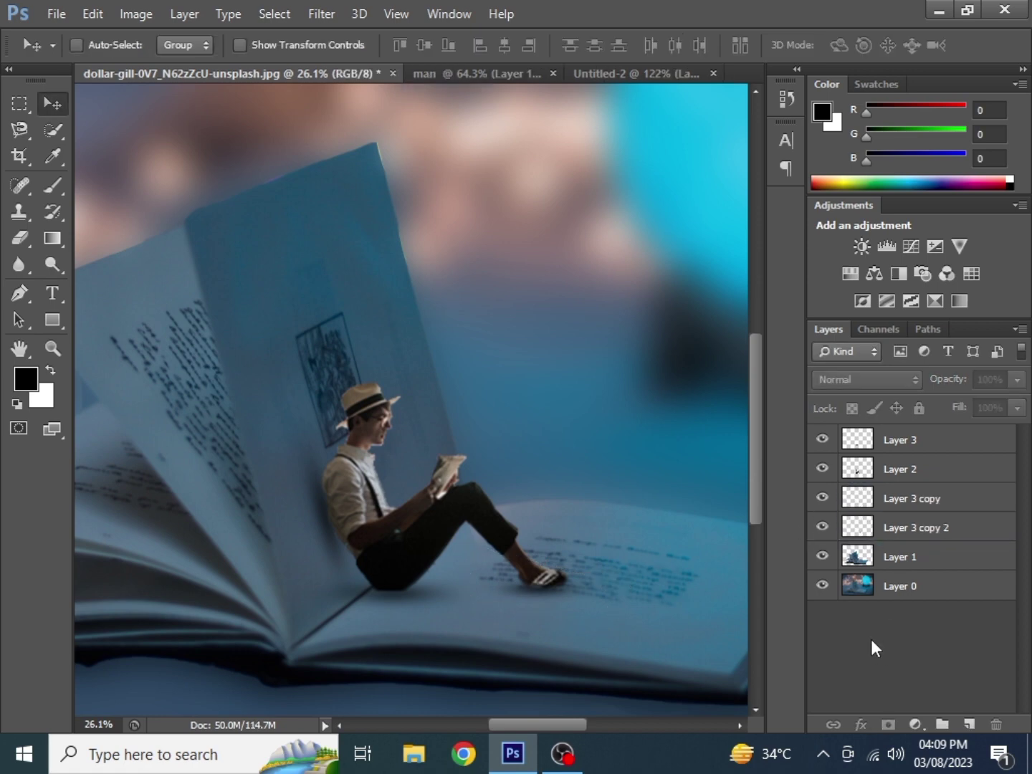
left_click(889, 441)
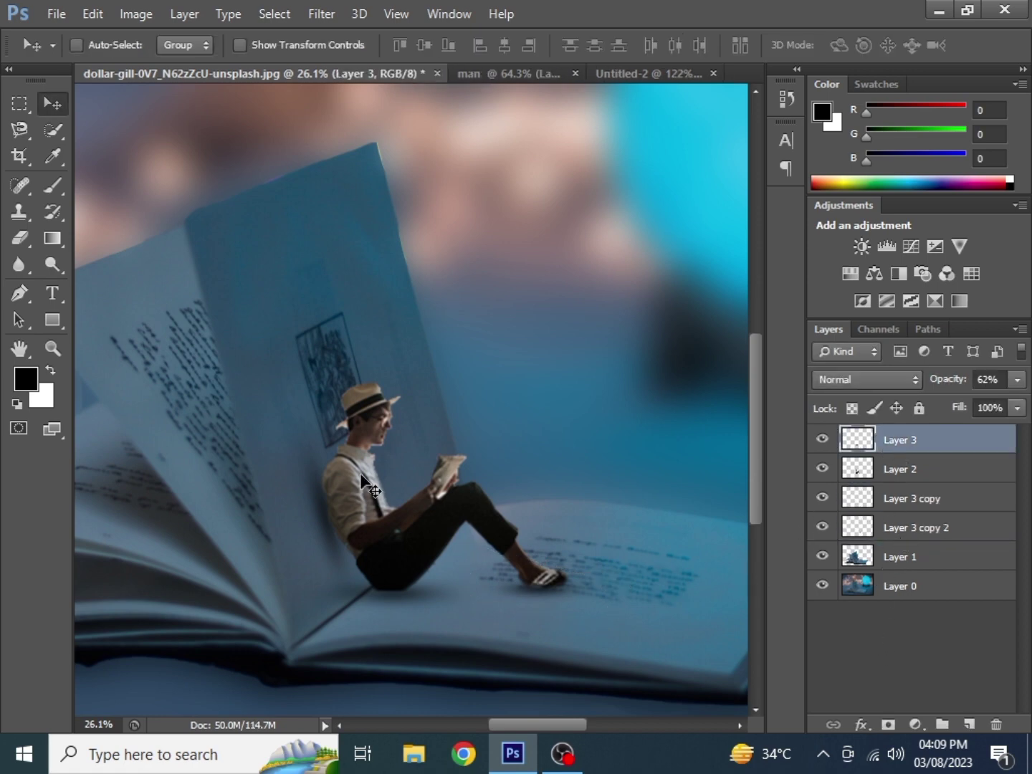
- Drag the lantern from Untitled-2 into the book scene as Layer 4, scaled onto the right page
scroll(408, 451, "down", 1)
scroll(407, 450, "down", 1)
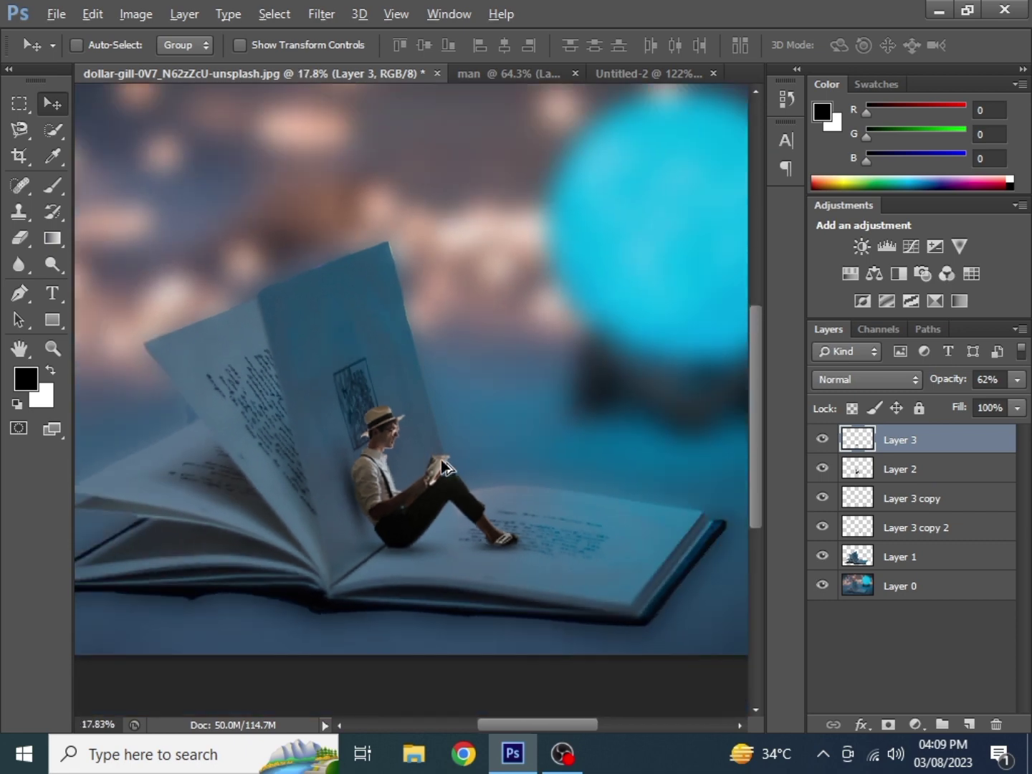
scroll(407, 450, "down", 1)
left_click(645, 74)
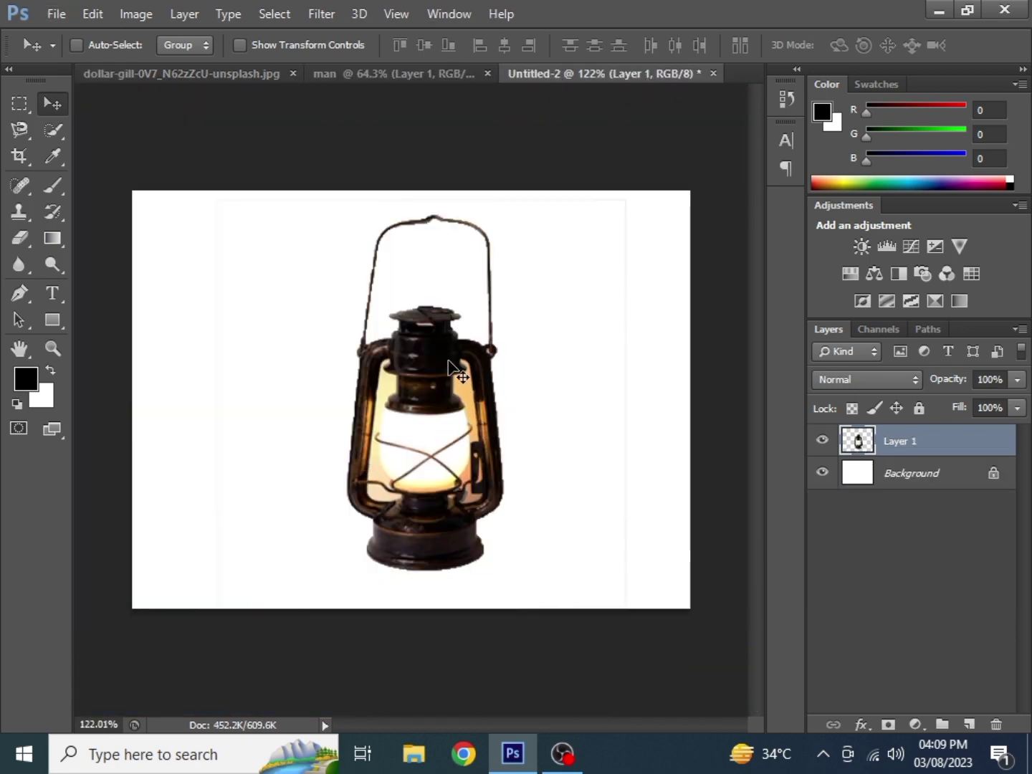
mouse_move(443, 364)
left_mouse_down()
mouse_move(637, 470)
mouse_move(673, 434)
mouse_move(632, 492)
left_mouse_up()
key("ctrl+t")
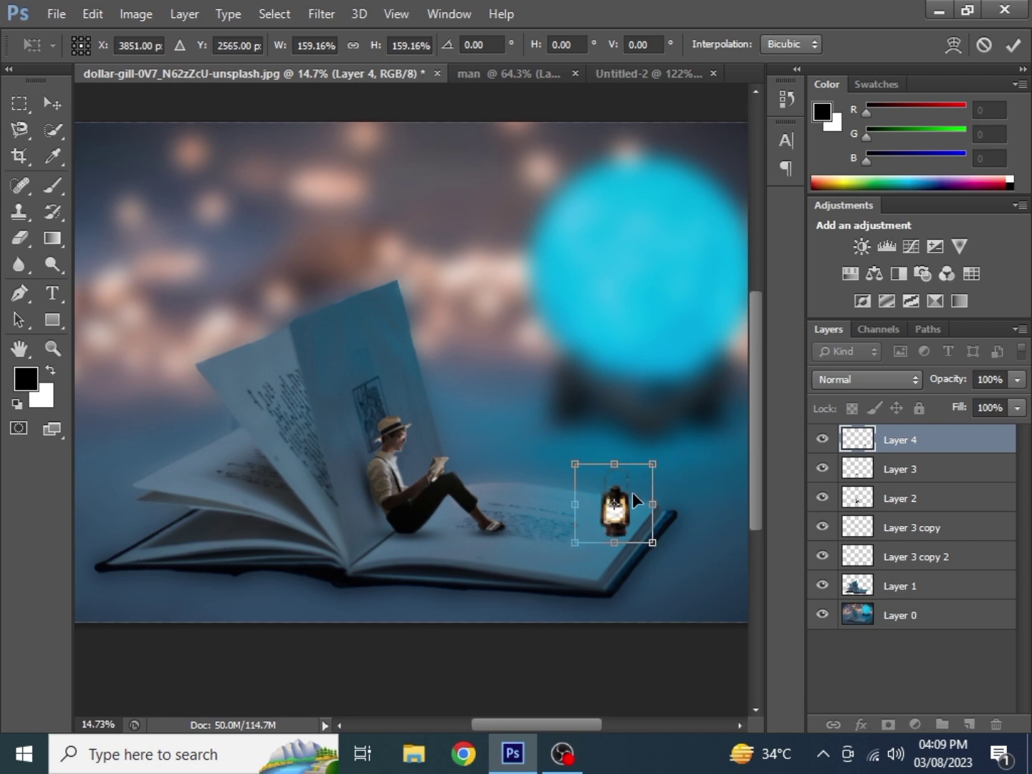
key("Return")
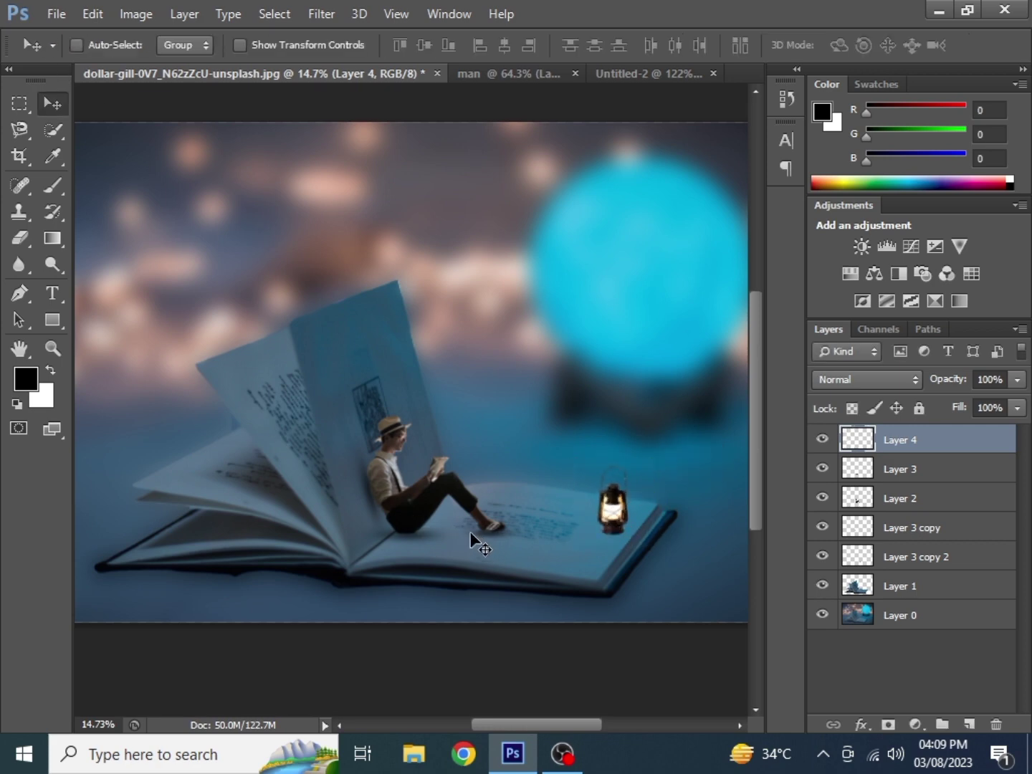
- Duplicate Layer 3 copy 2 and stretch the copy wider as a shadow beneath the lantern
left_click(857, 558)
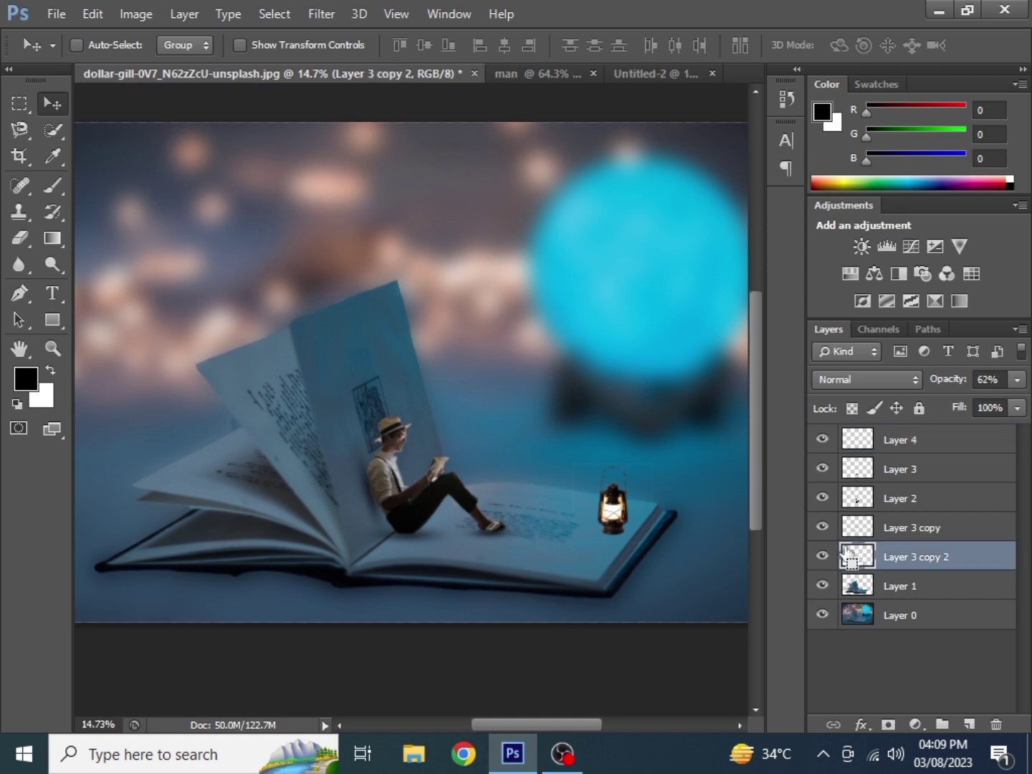
key("ctrl+j")
left_click_drag(479, 543, 626, 546)
scroll(627, 544, "up", 3)
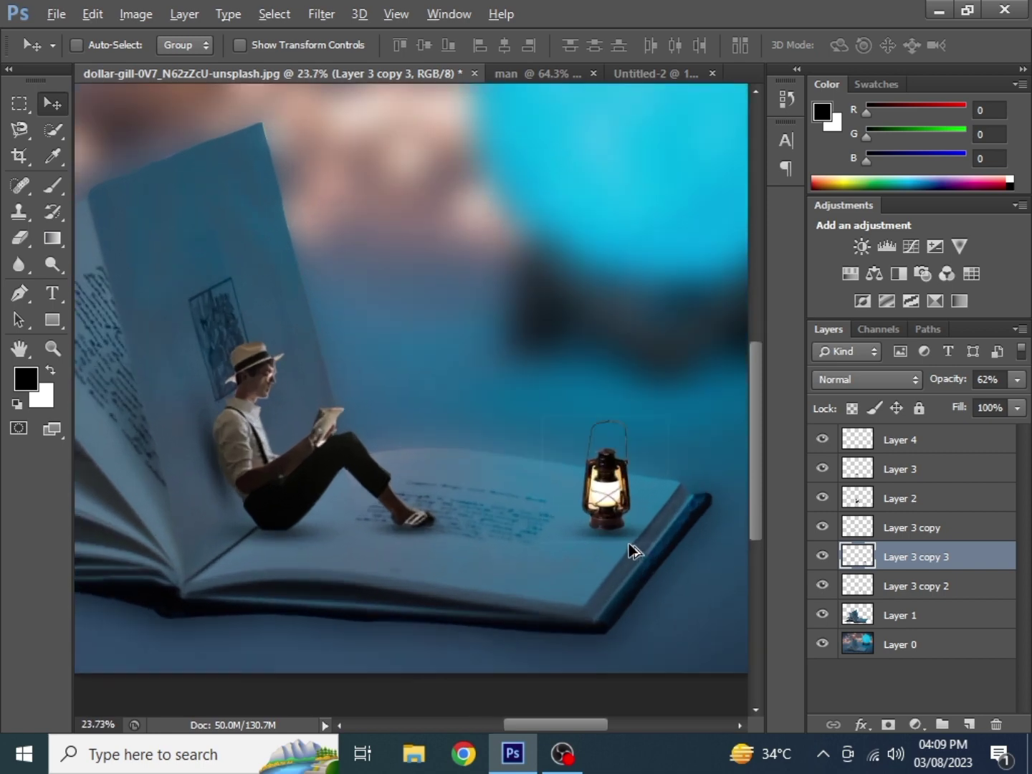
key("ctrl+t")
left_click_drag(686, 517, 699, 513)
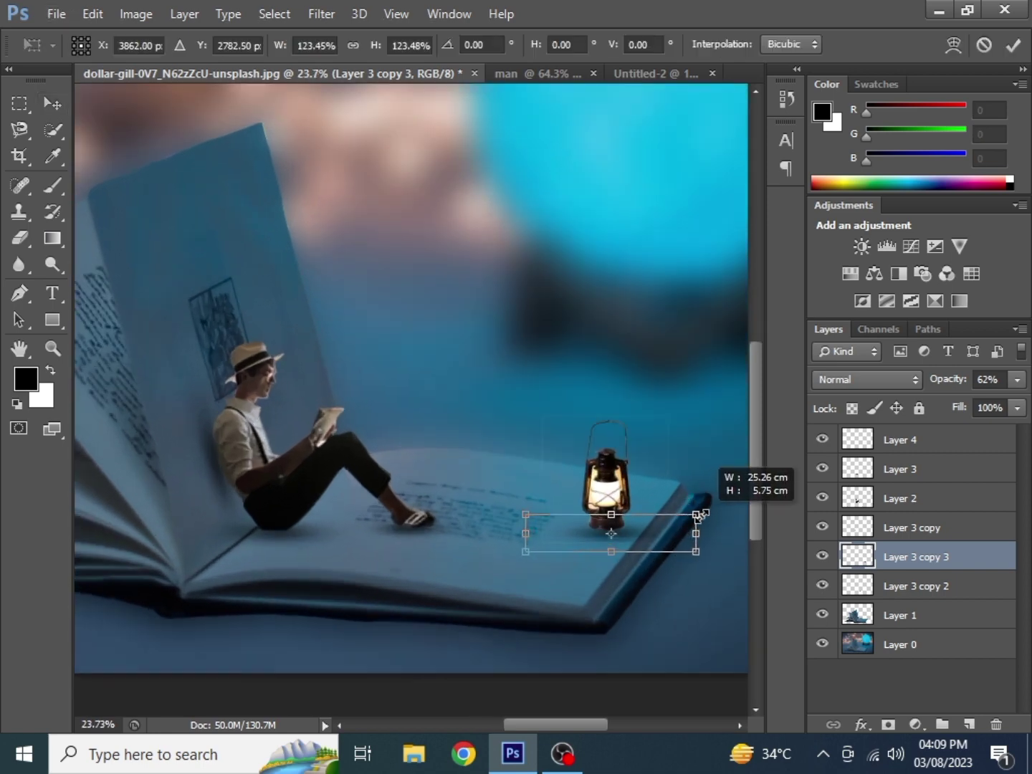
key("Return")
scroll(367, 500, "down", 1)
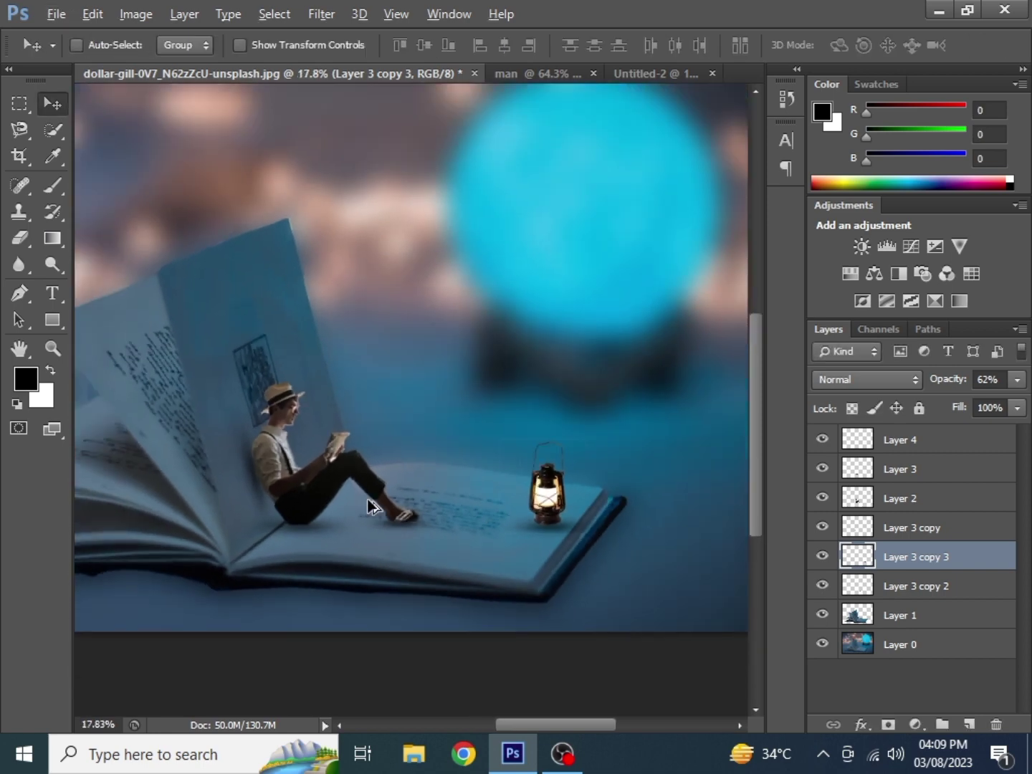
scroll(367, 500, "down", 2)
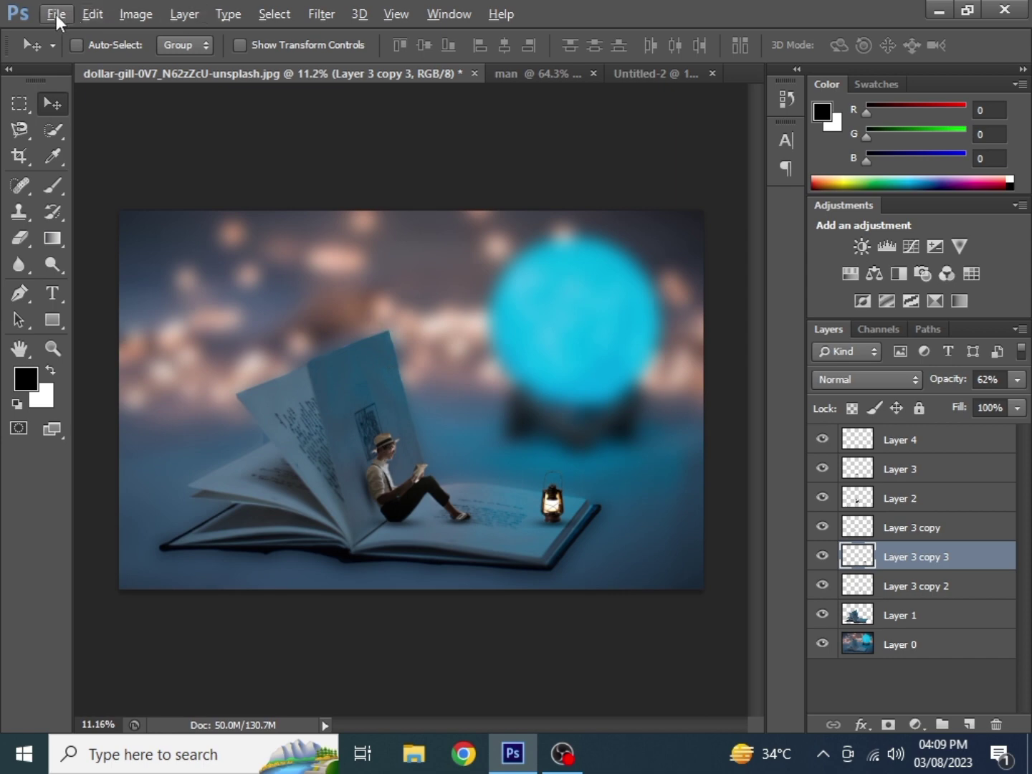
- Enlarge the lantern on Layer 4 to about 117%
left_click(880, 448)
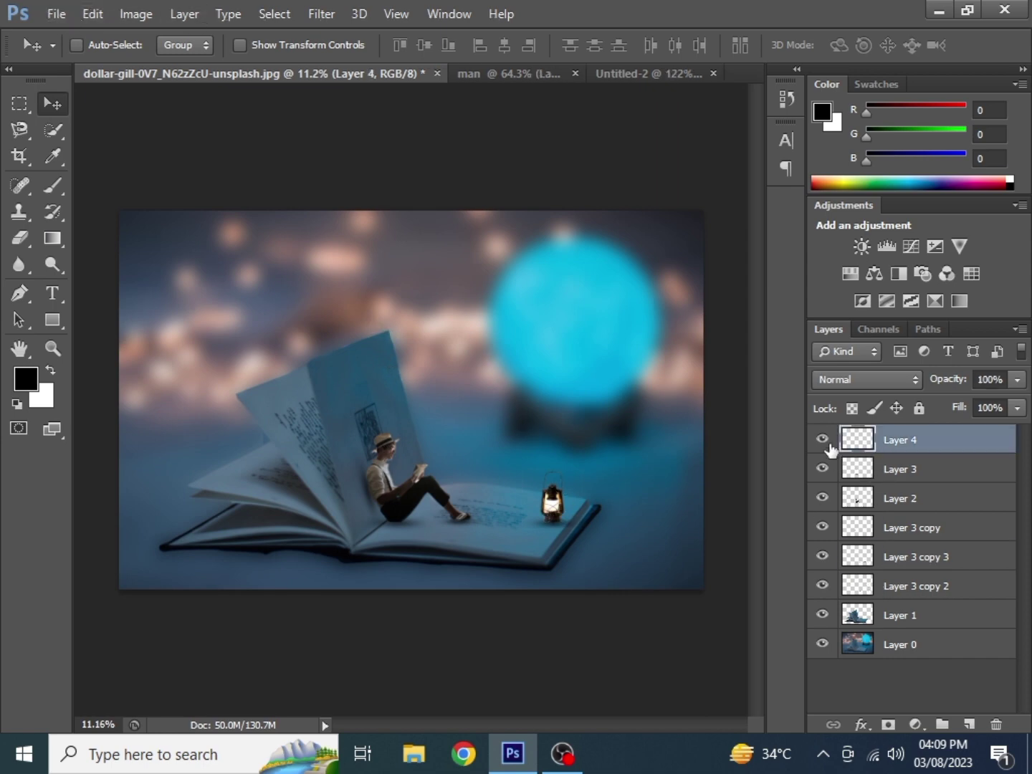
key("ctrl+t")
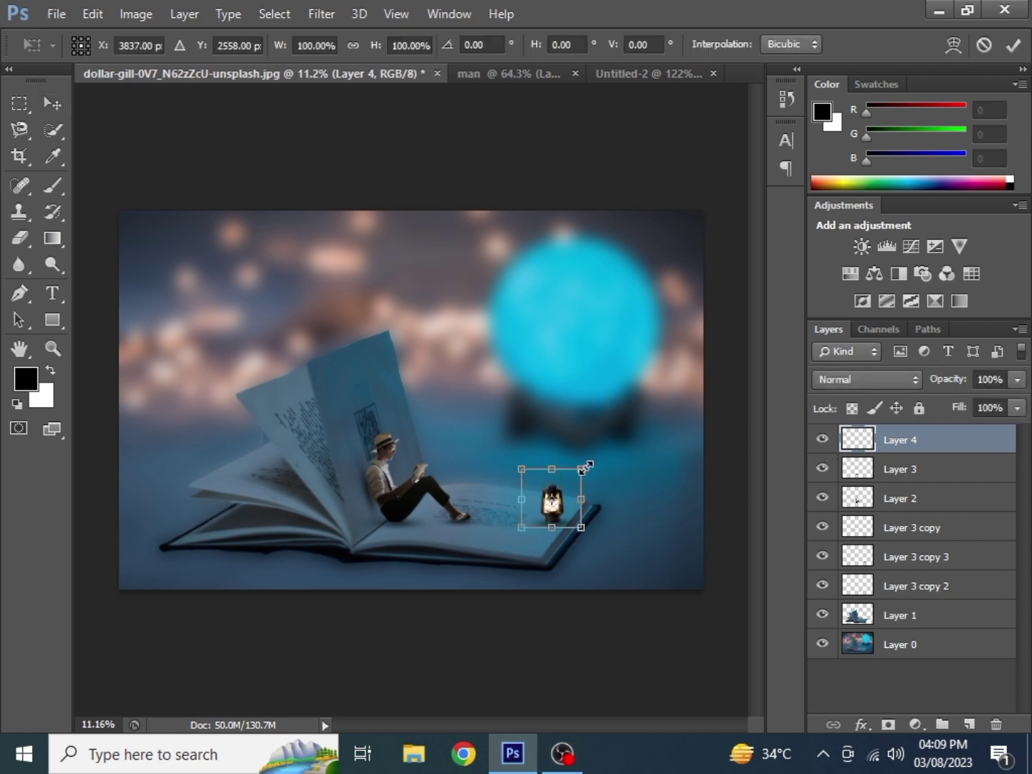
left_click_drag(583, 470, 587, 462)
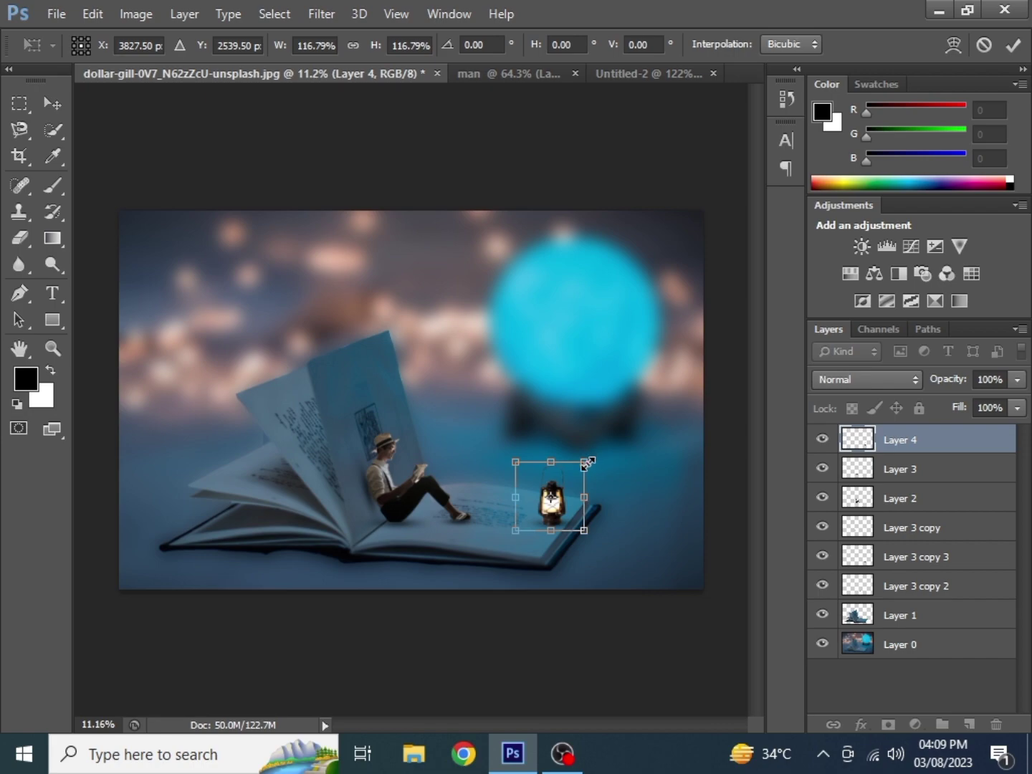
left_click_drag(587, 462, 584, 463)
key("Return")
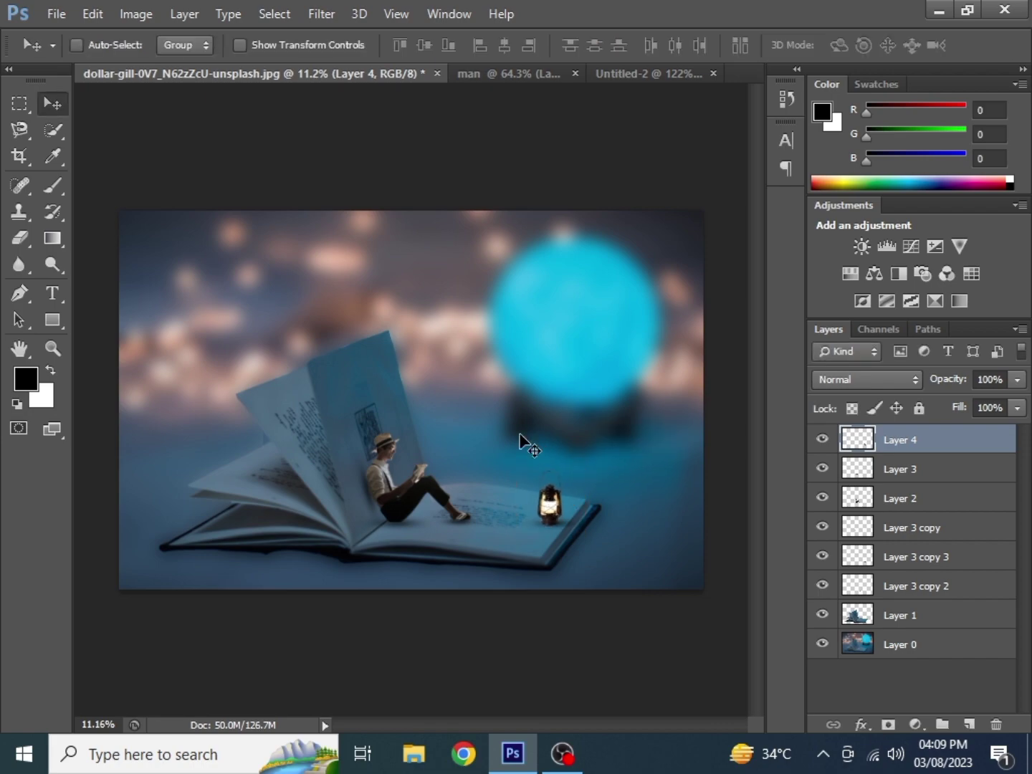
- Place the glow image 29e5b97b0bb663e5d063399f5512a49e from D:\all work\photoshop into the scene
left_click(56, 14)
left_click(69, 54)
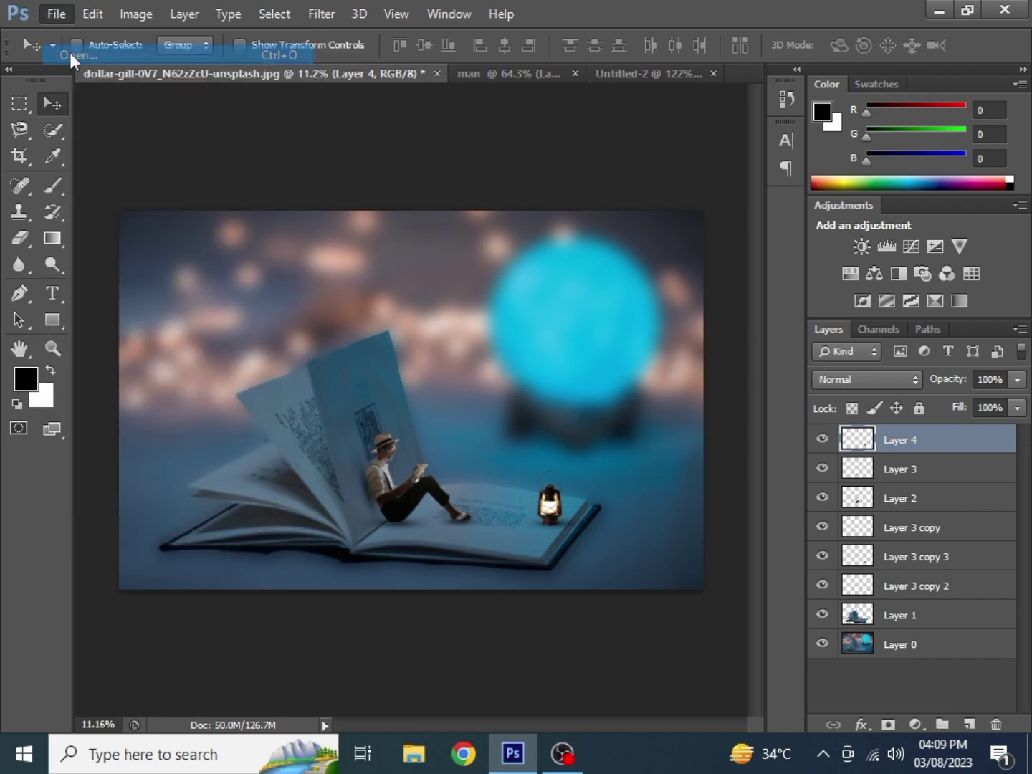
left_click(948, 98)
left_click(62, 14)
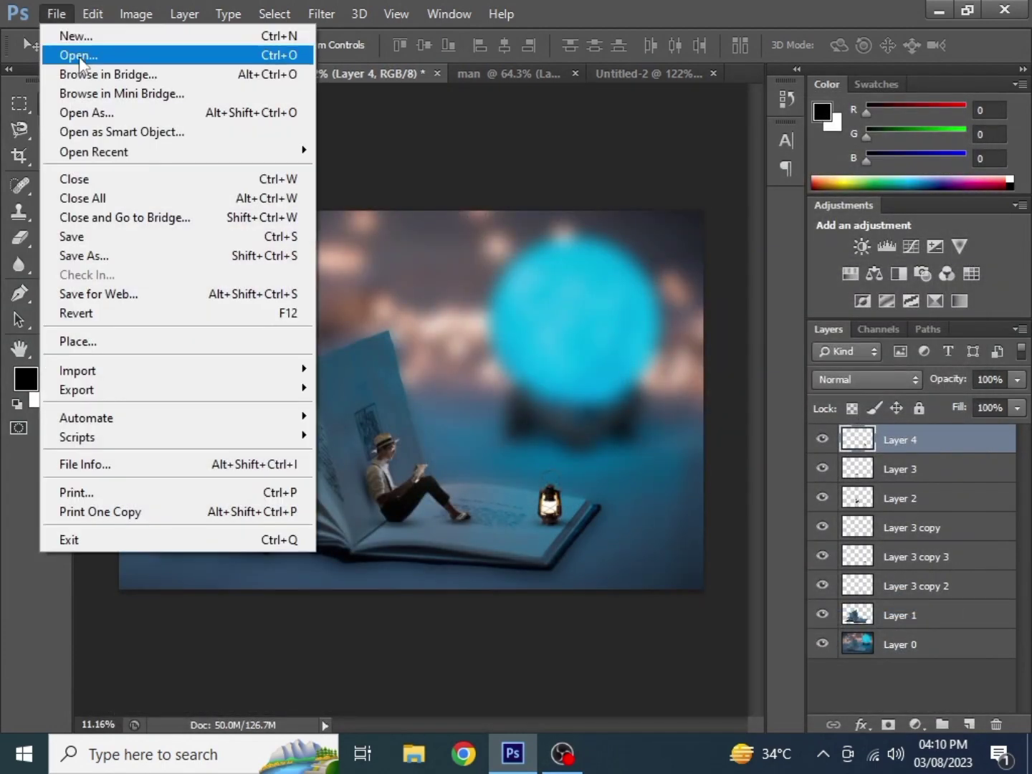
left_click(99, 340)
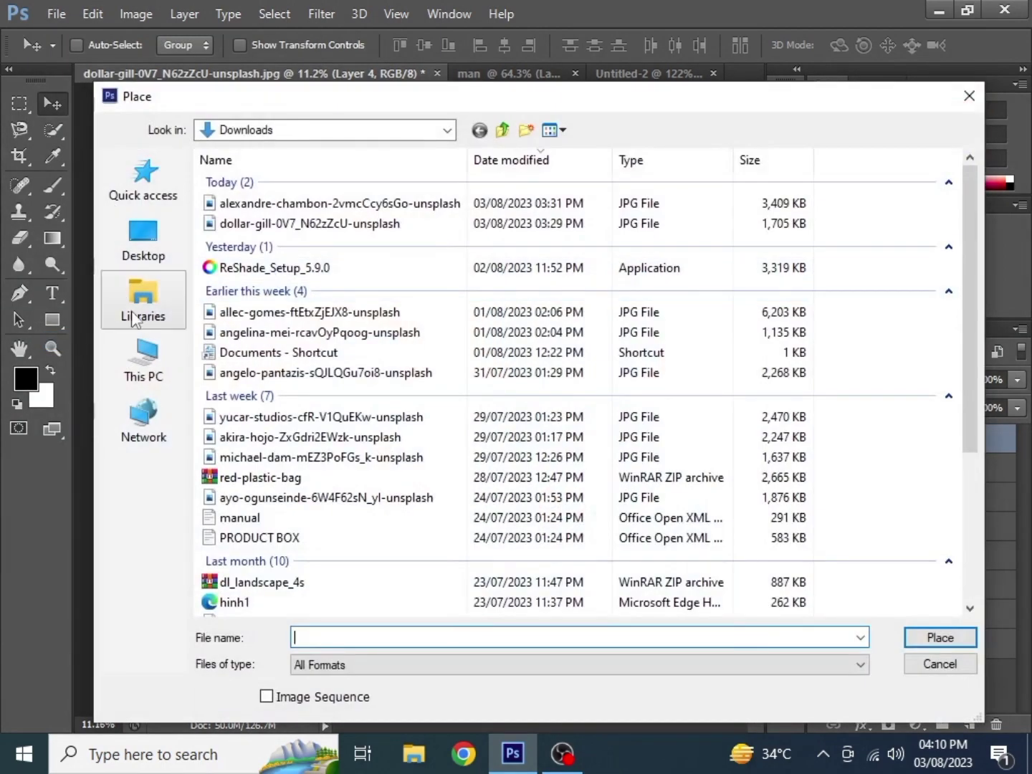
left_click(143, 240)
double_click(675, 177)
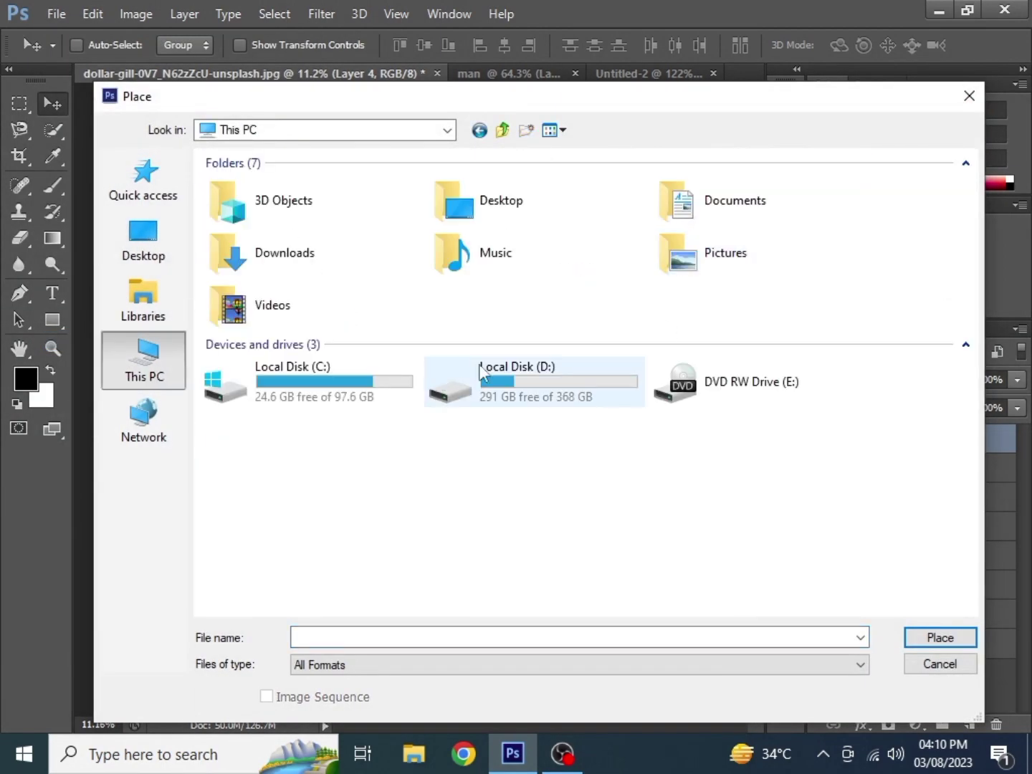
double_click(480, 372)
double_click(280, 259)
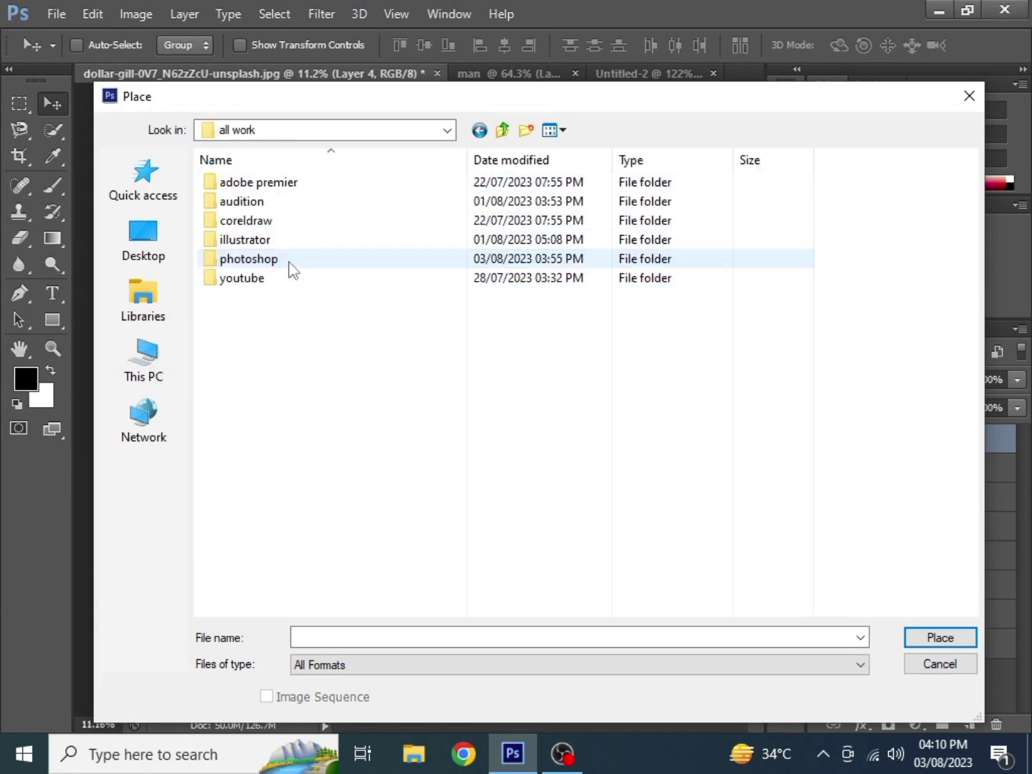
left_click(353, 226)
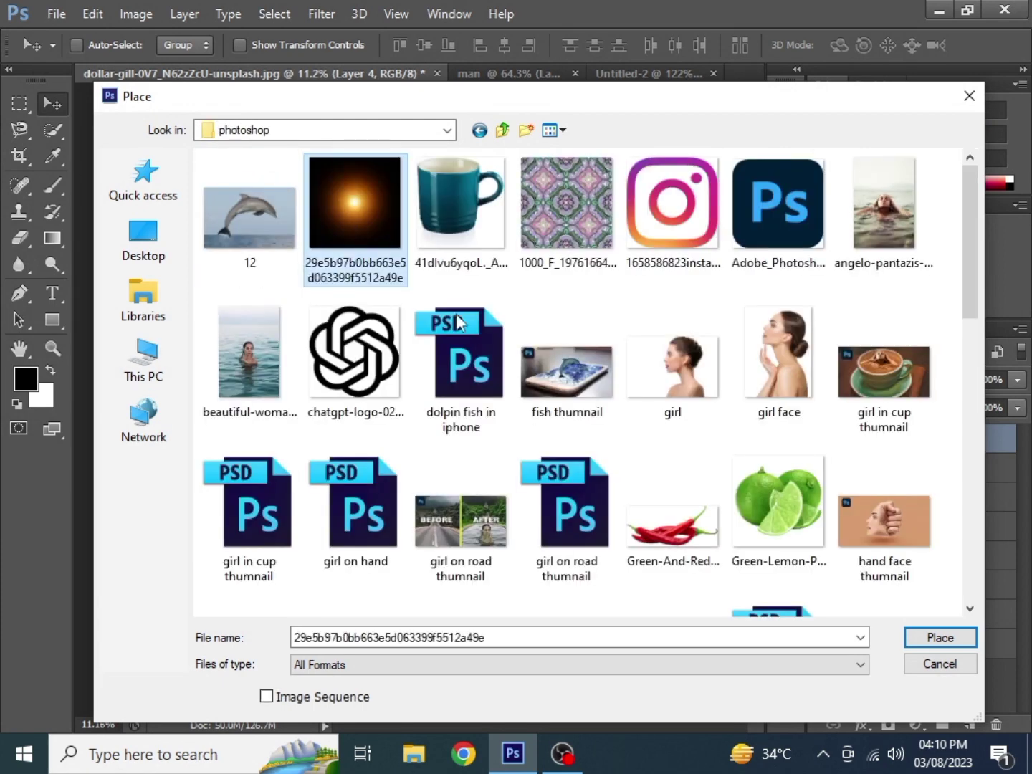
left_click(920, 635)
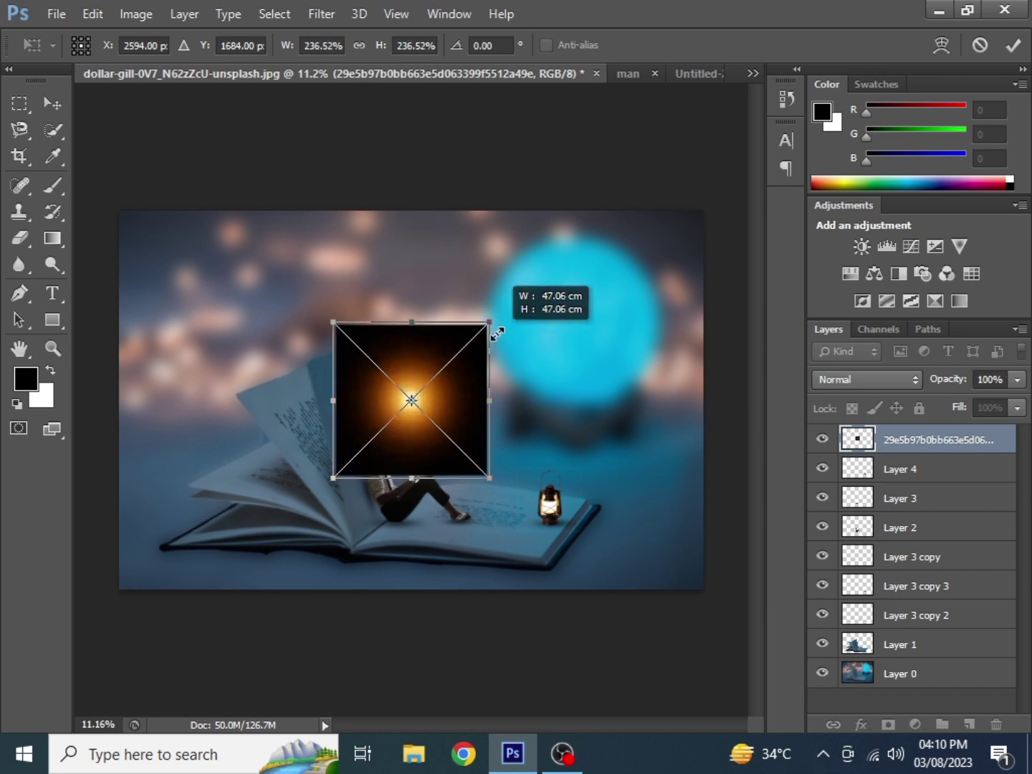
- Scale and position the placed orange glow over the lantern
left_click_drag(497, 333, 502, 321)
left_click_drag(414, 365, 558, 453)
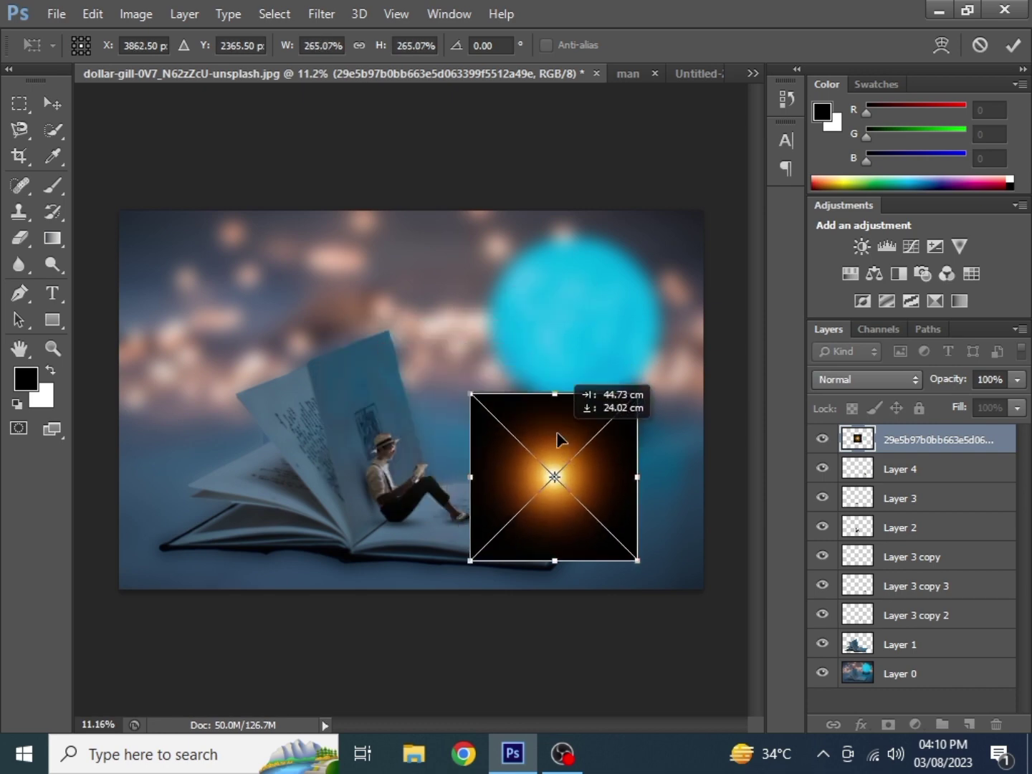
left_click(1017, 380)
left_click_drag(979, 406, 965, 409)
left_click(637, 407)
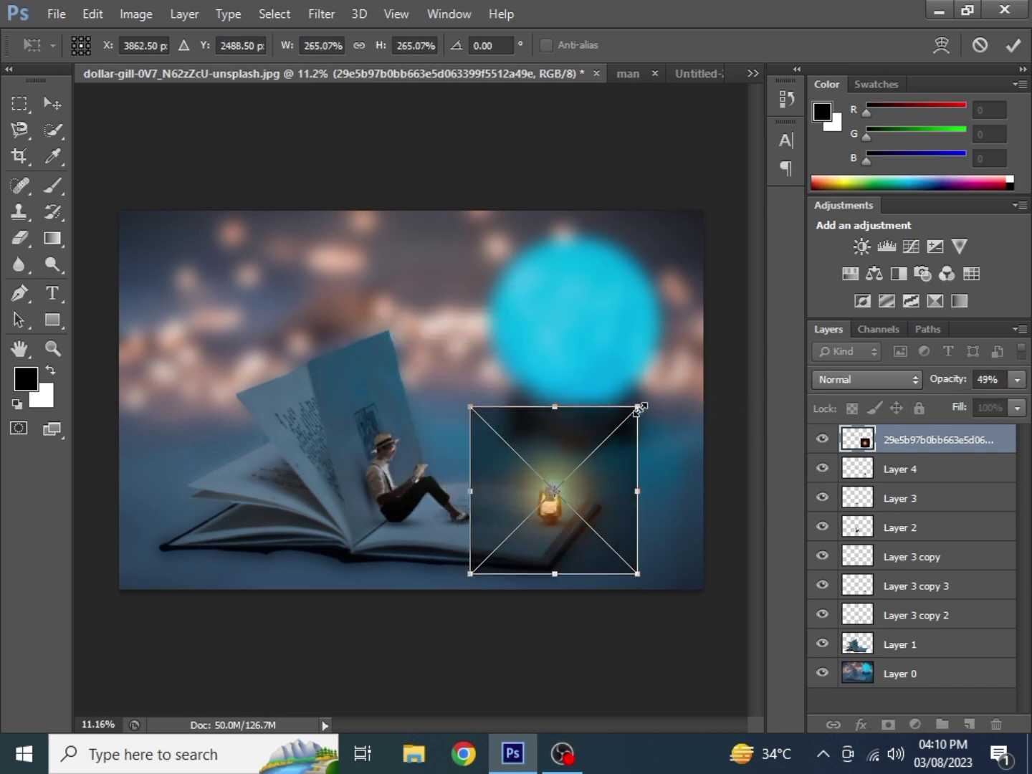
mouse_move(637, 406)
left_mouse_down()
mouse_move(678, 365)
mouse_move(618, 436)
left_mouse_up()
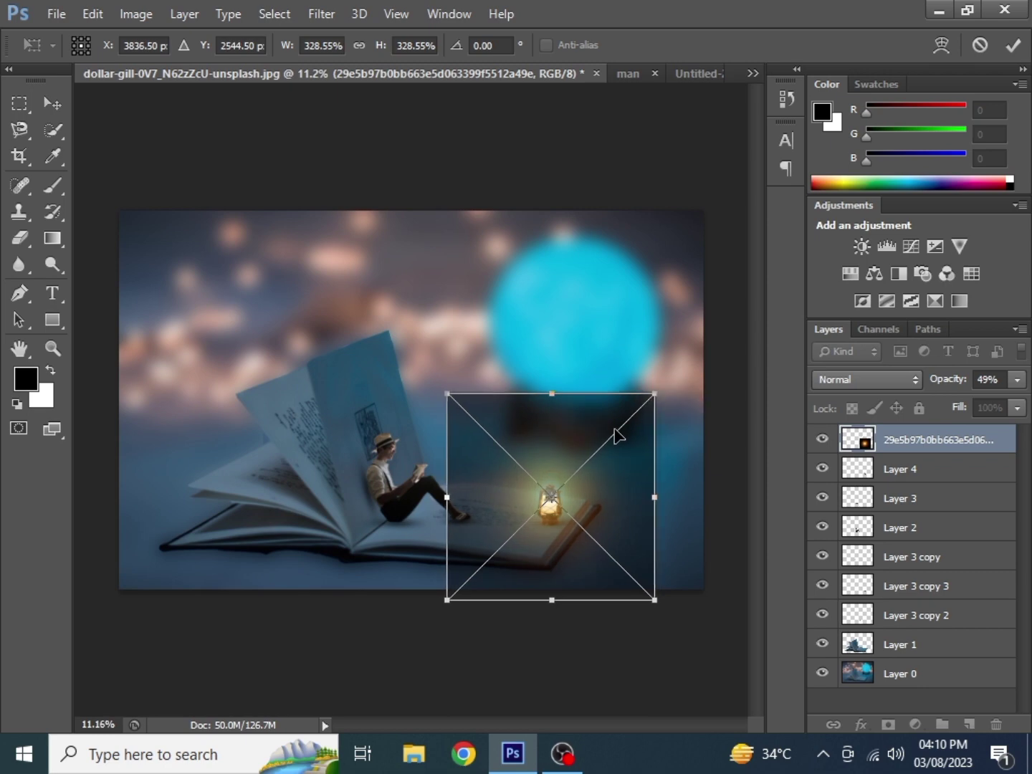
key("Return")
- Set the glow to Screen blending at 100% opacity and spread it wider around the lantern
left_click(856, 379)
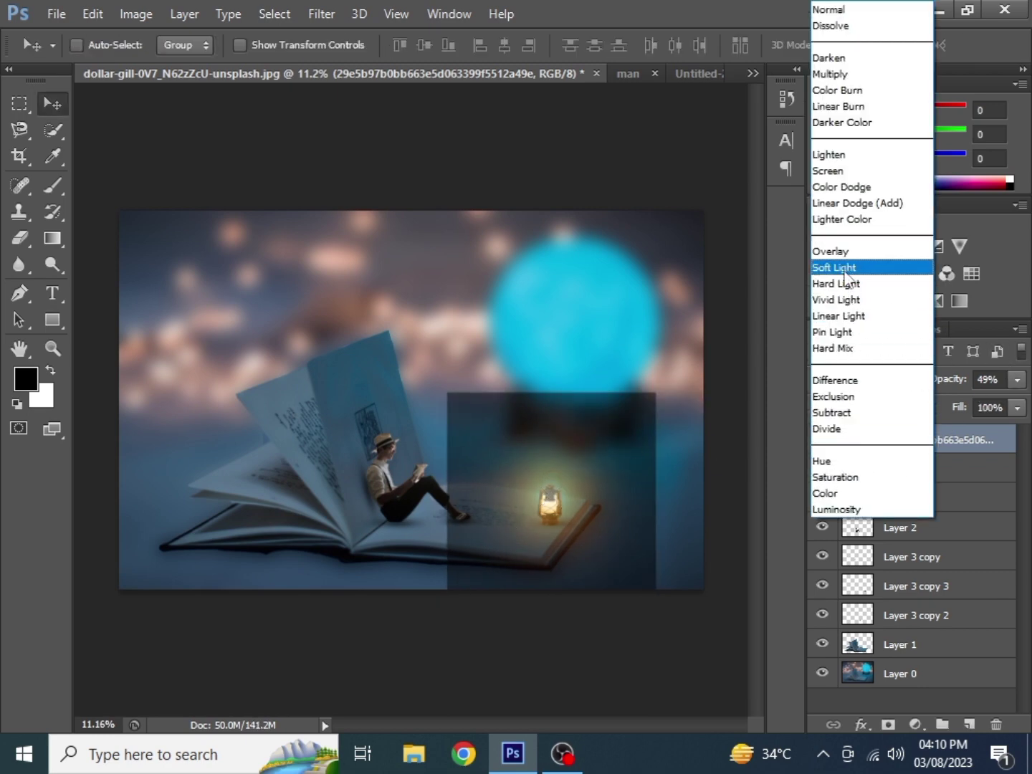
left_click(842, 172)
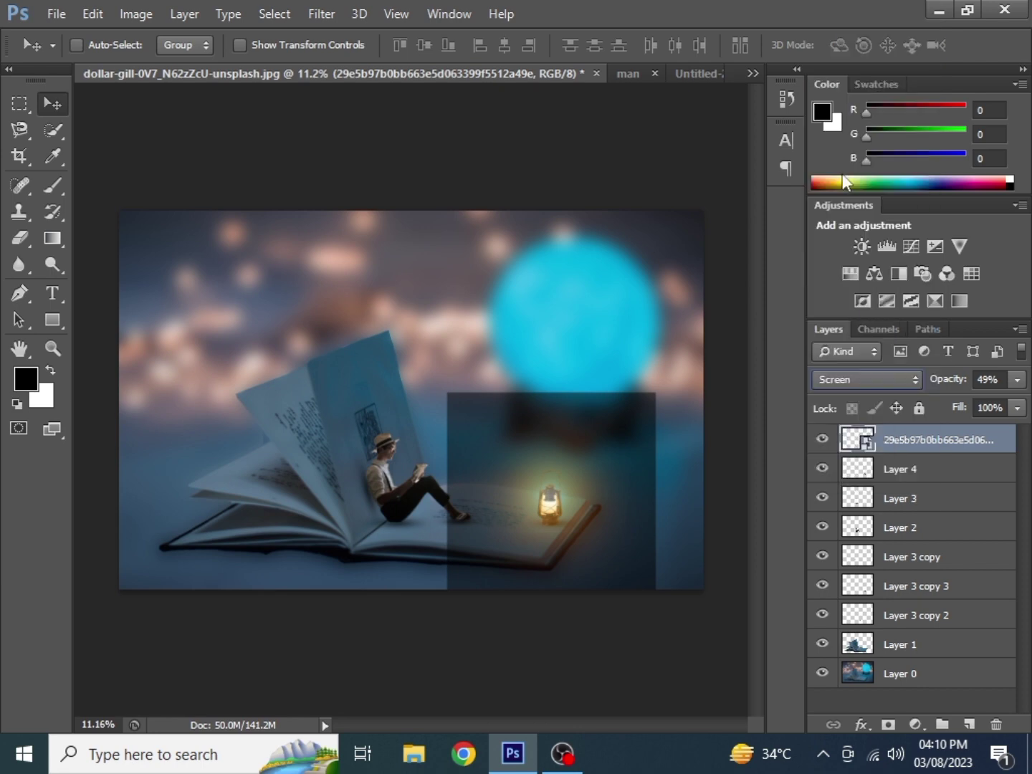
left_click(1017, 380)
left_click_drag(985, 404, 1023, 402)
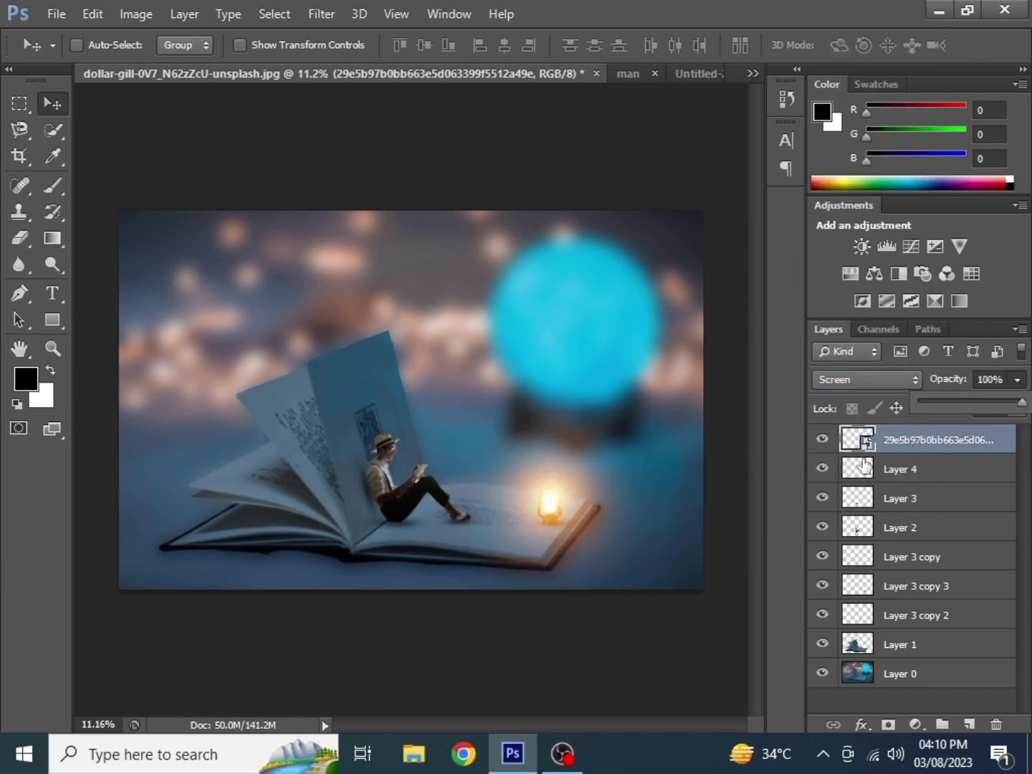
left_click(680, 478)
key("ctrl+t")
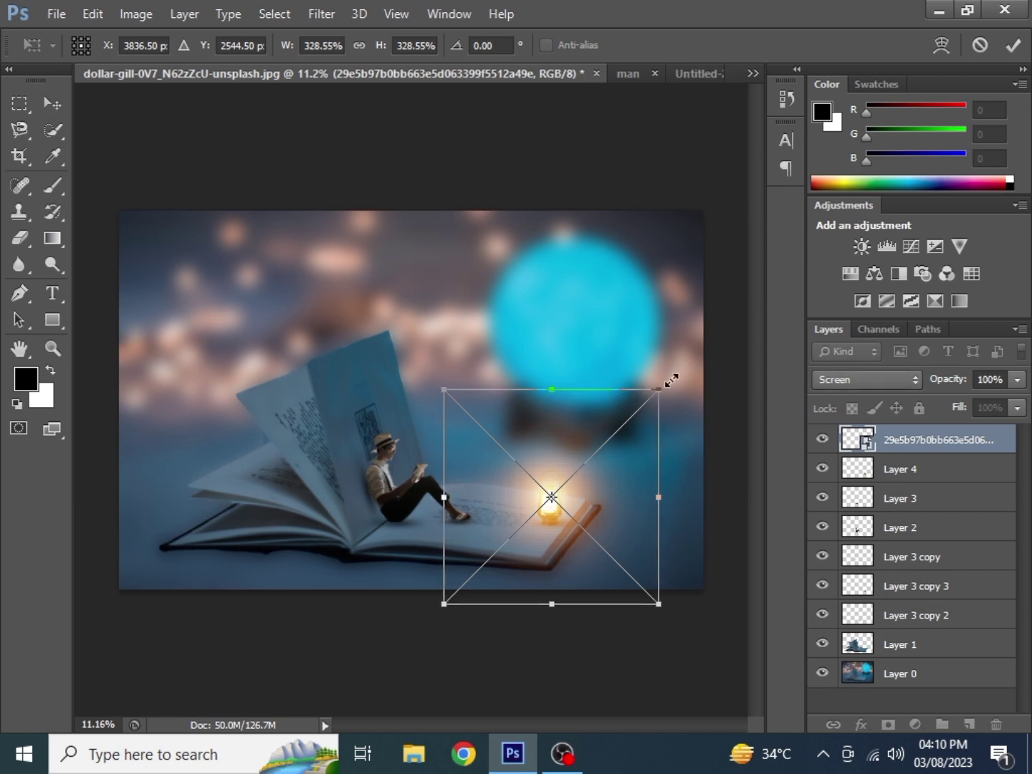
left_click_drag(656, 389, 691, 357)
key("Return")
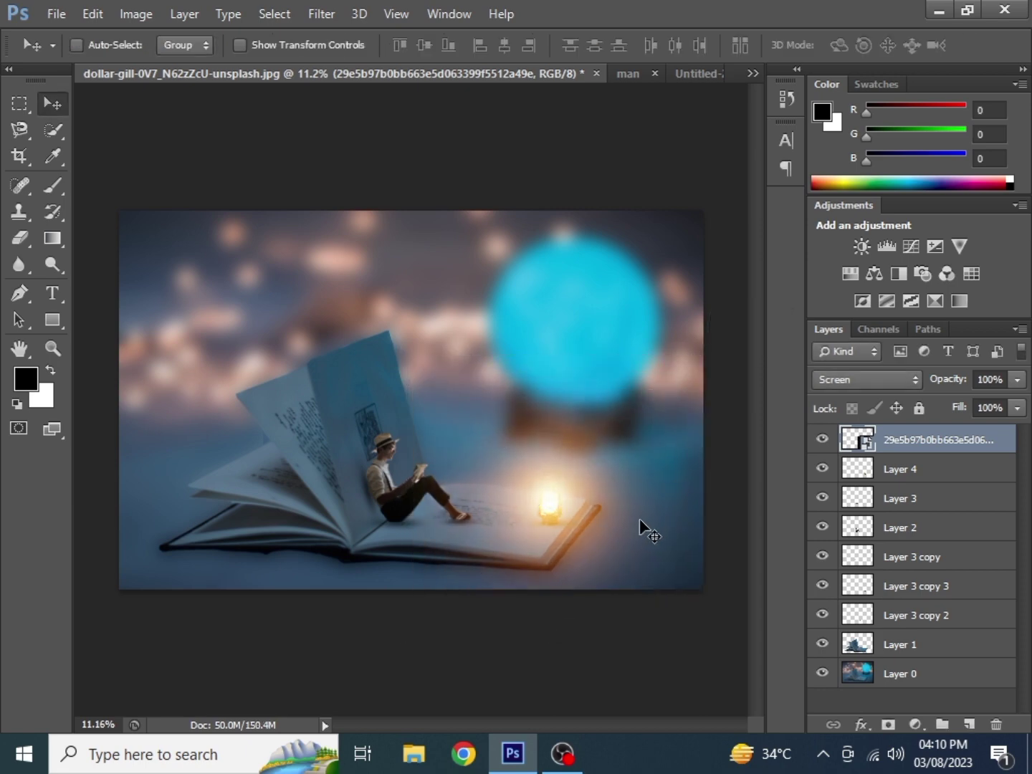
- Move lantern Layer 4 above the glow in the Layers panel
left_click(880, 623)
left_click(892, 469)
mouse_move(886, 469)
left_mouse_down()
mouse_move(888, 424)
mouse_move(900, 439)
left_mouse_up()
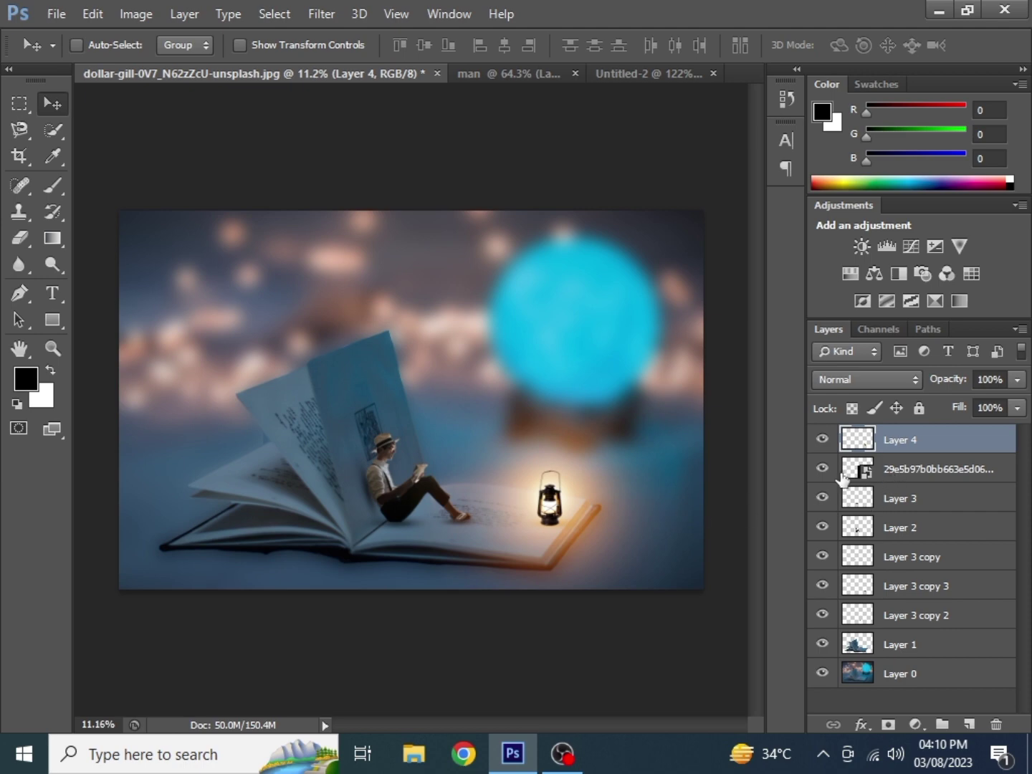
- Restack layers so shadow Layer 3 copy 3 sits above the glow, directly beneath lantern Layer 4
left_click_drag(883, 438, 887, 478)
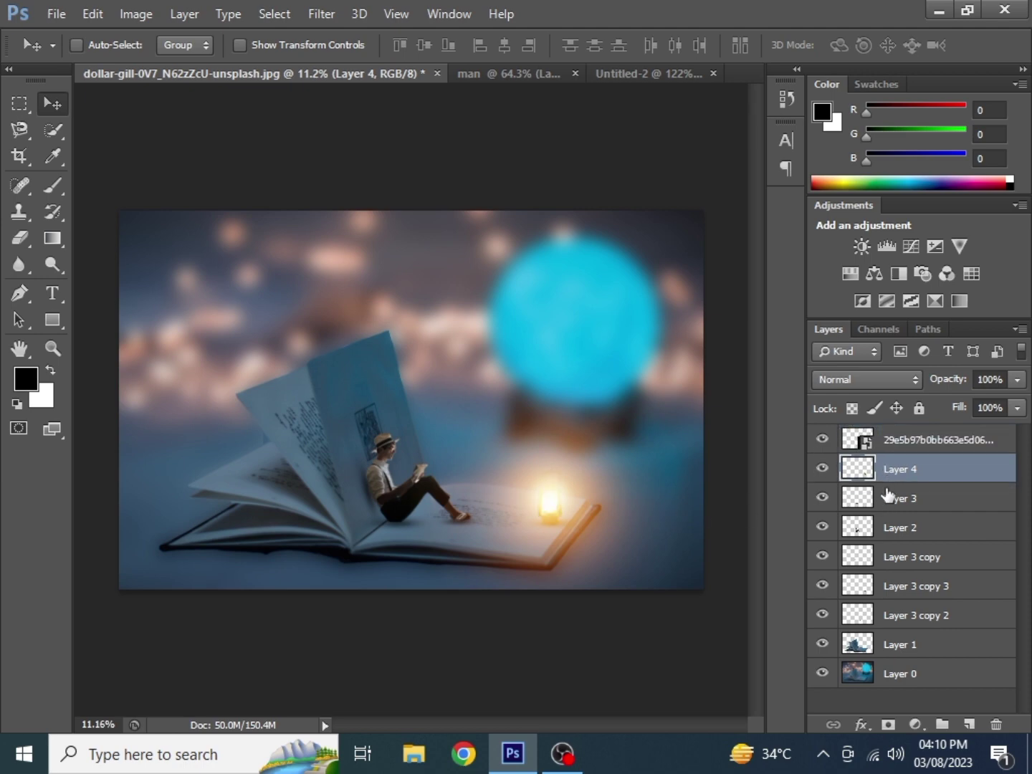
left_click(870, 506)
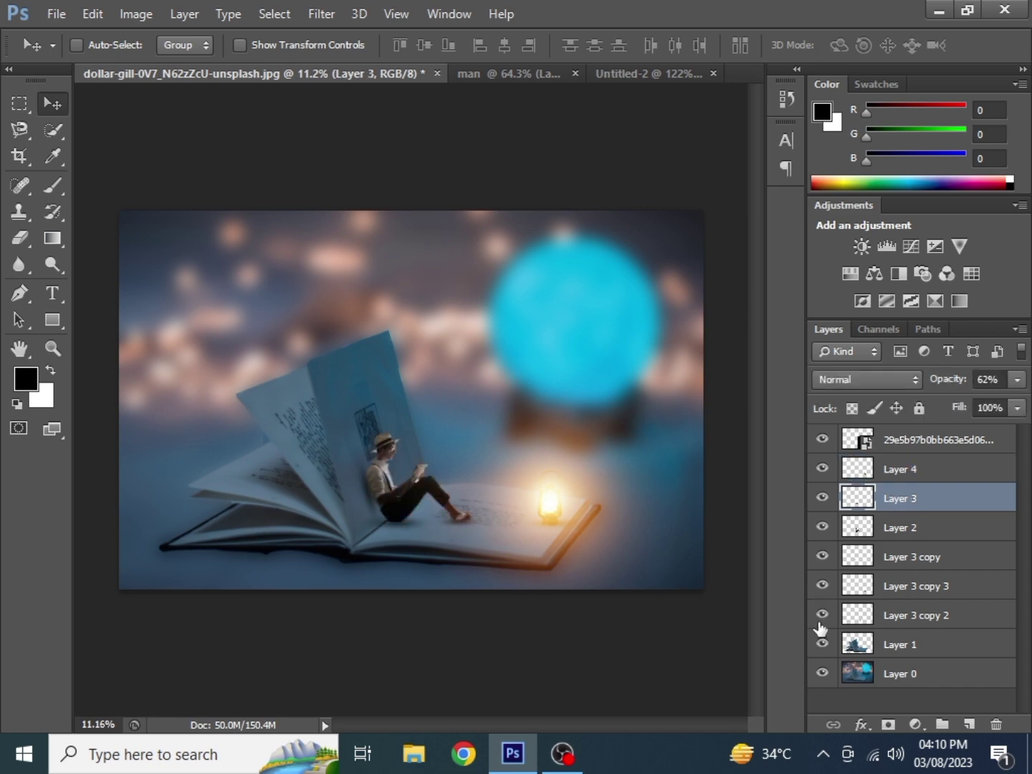
left_click_drag(893, 586, 890, 439)
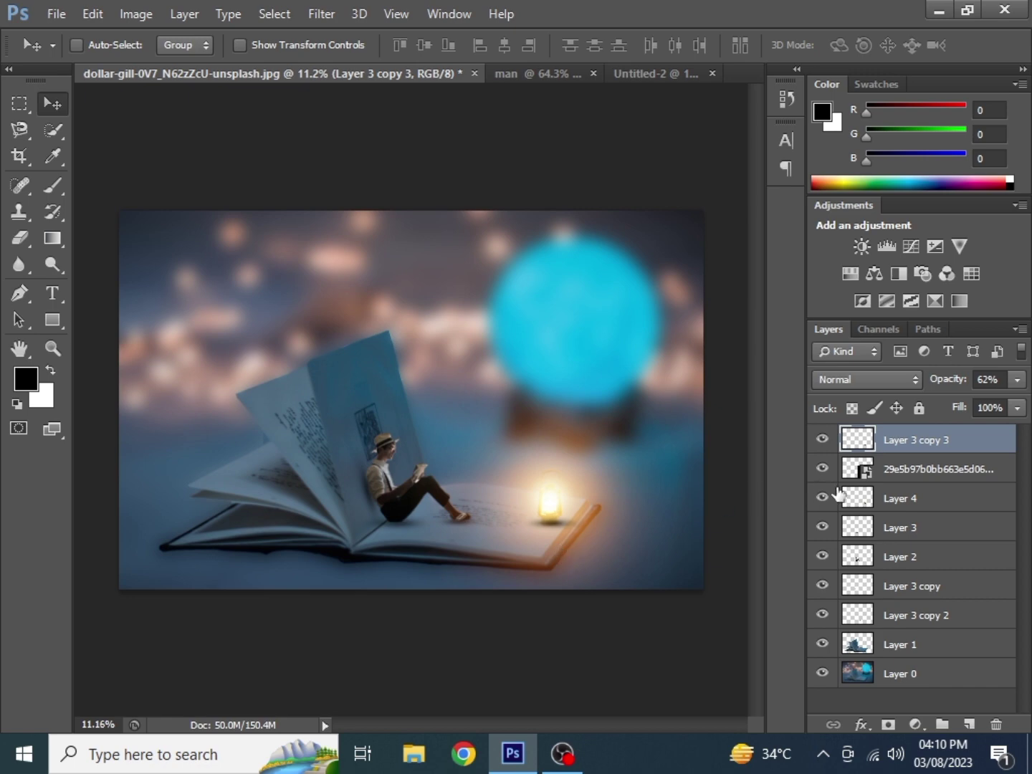
mouse_move(886, 470)
left_mouse_down()
mouse_move(868, 439)
mouse_move(866, 482)
mouse_move(876, 435)
left_mouse_up()
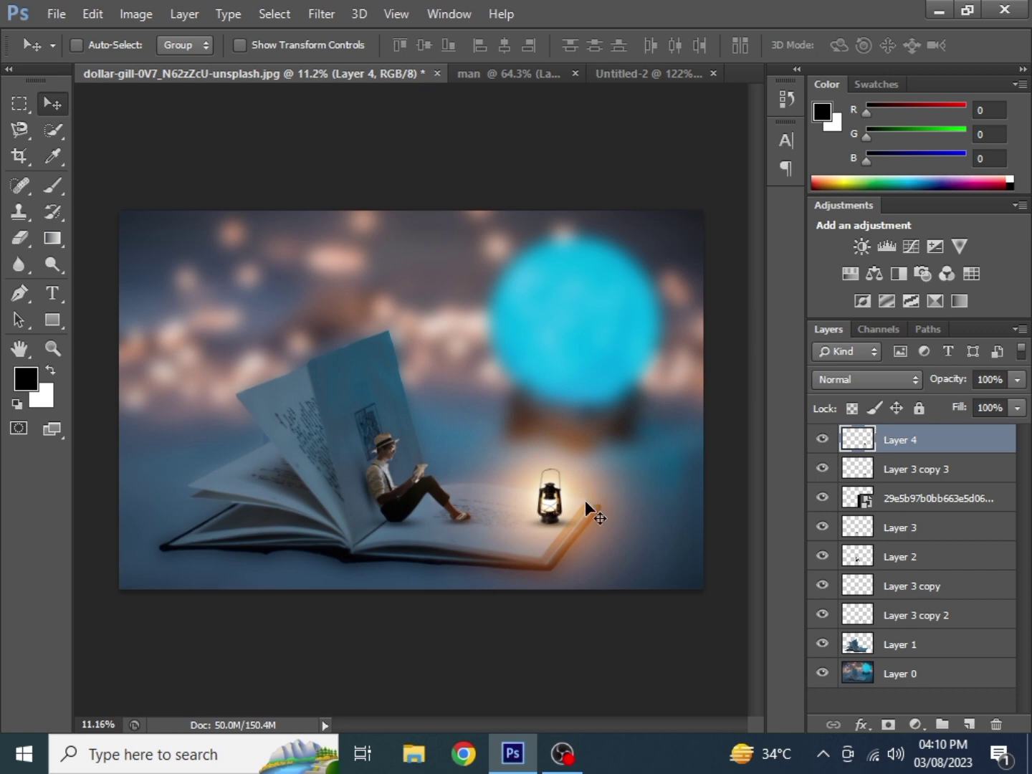
scroll(419, 498, "up", 1)
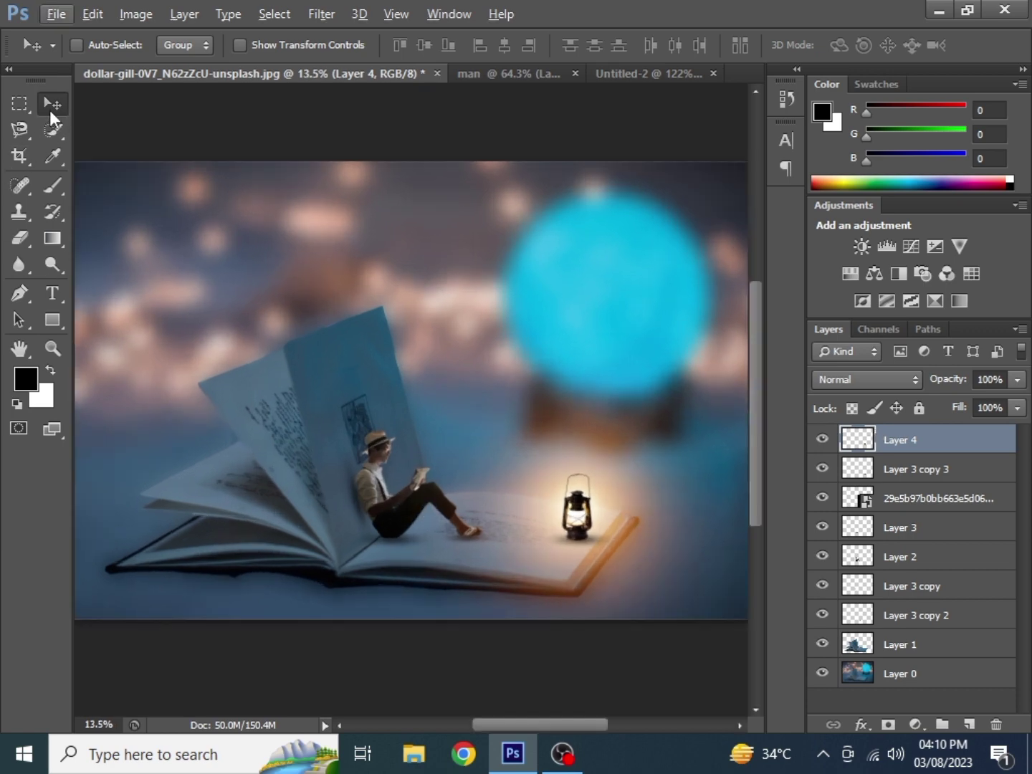
key("alt")
- Add a new layer above Layer 1 and set the foreground colour to orange FDB11F
left_click(874, 650)
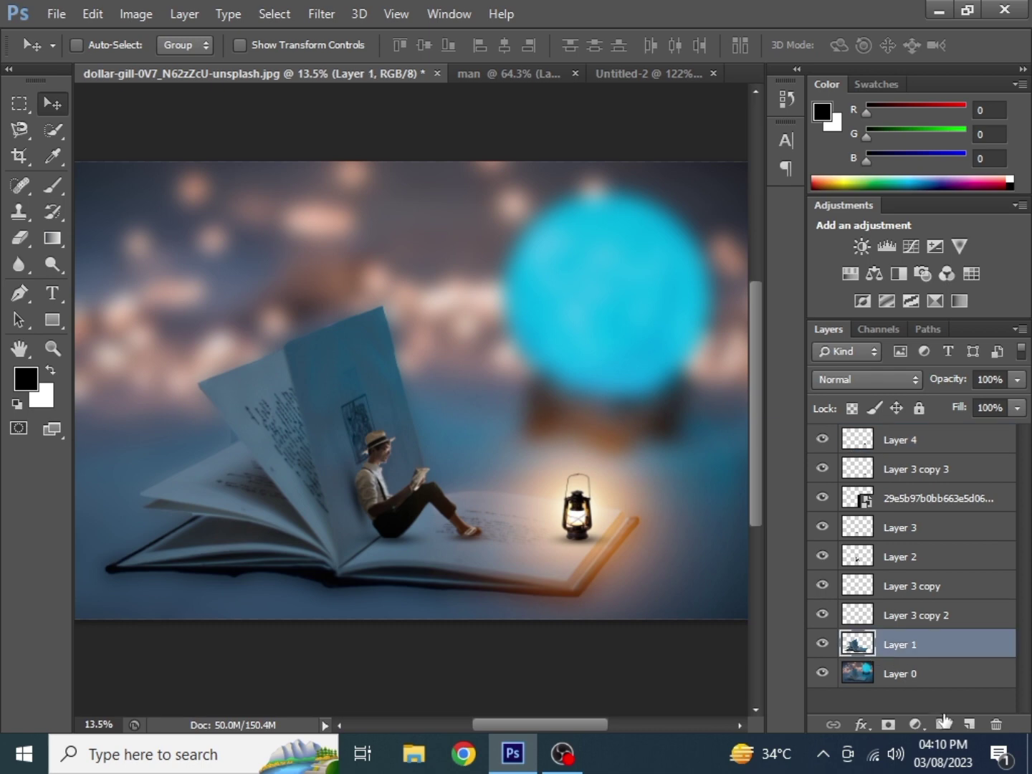
left_click(966, 724)
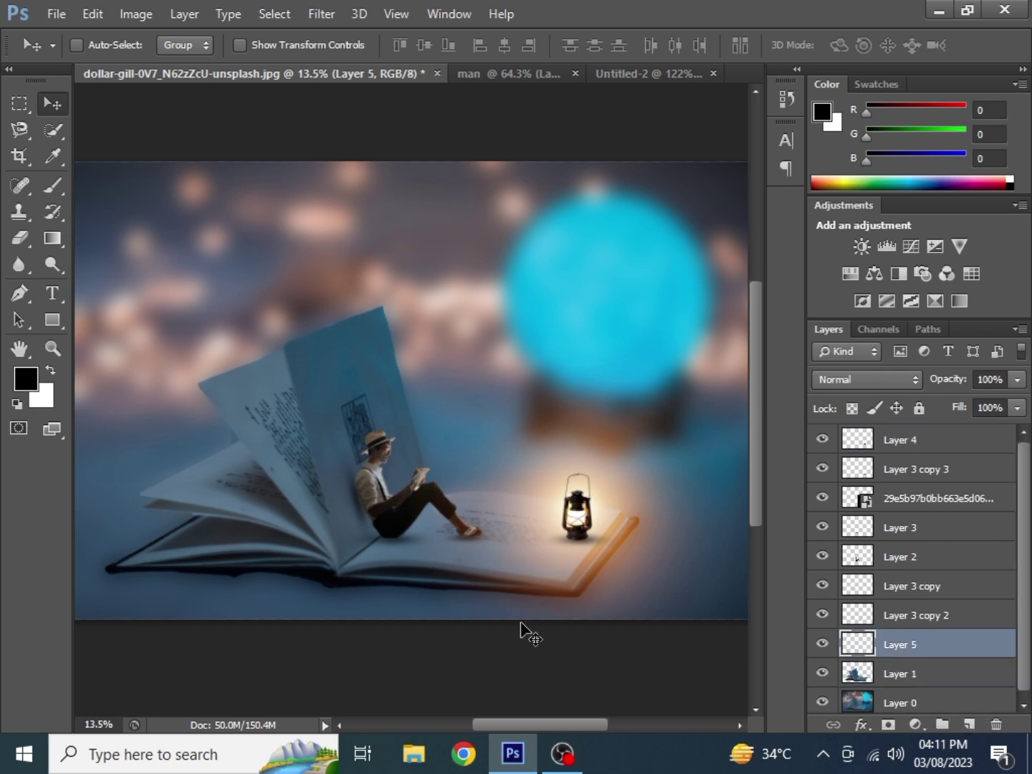
left_click(52, 187)
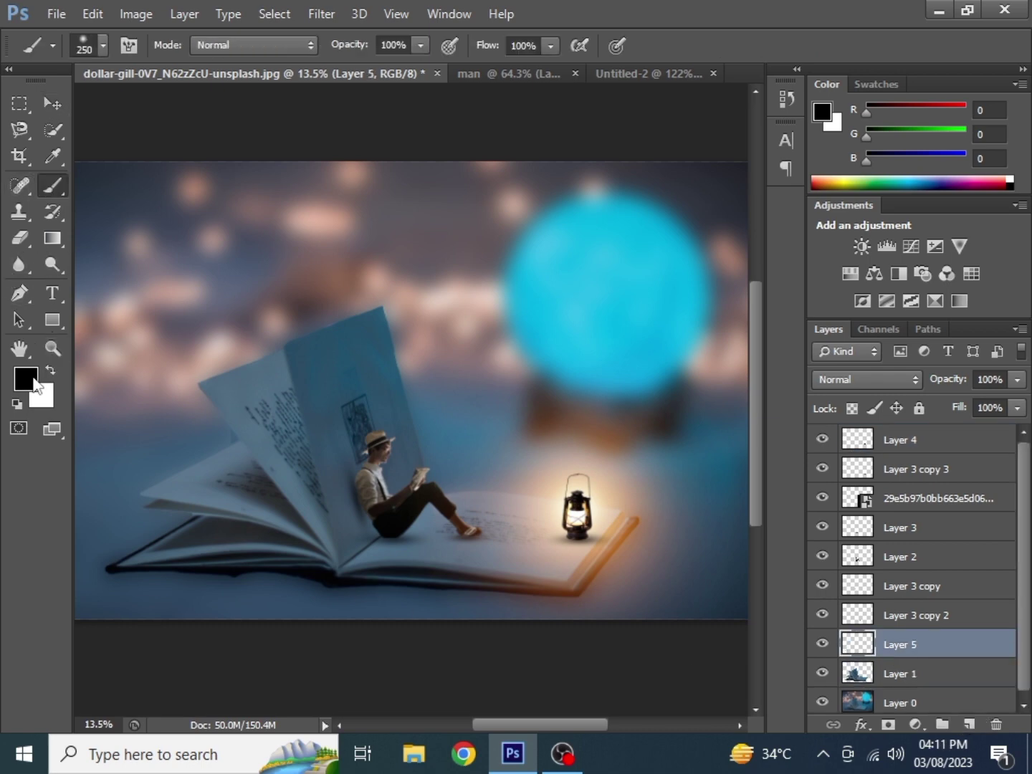
left_click(33, 382)
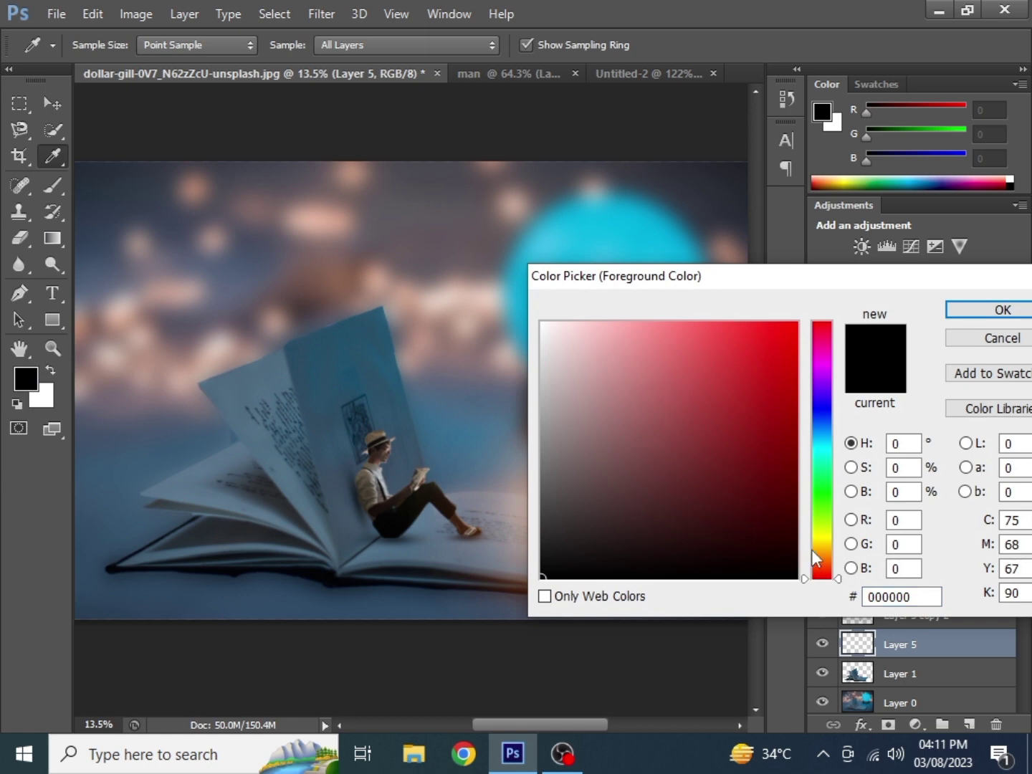
left_click_drag(817, 551, 817, 550)
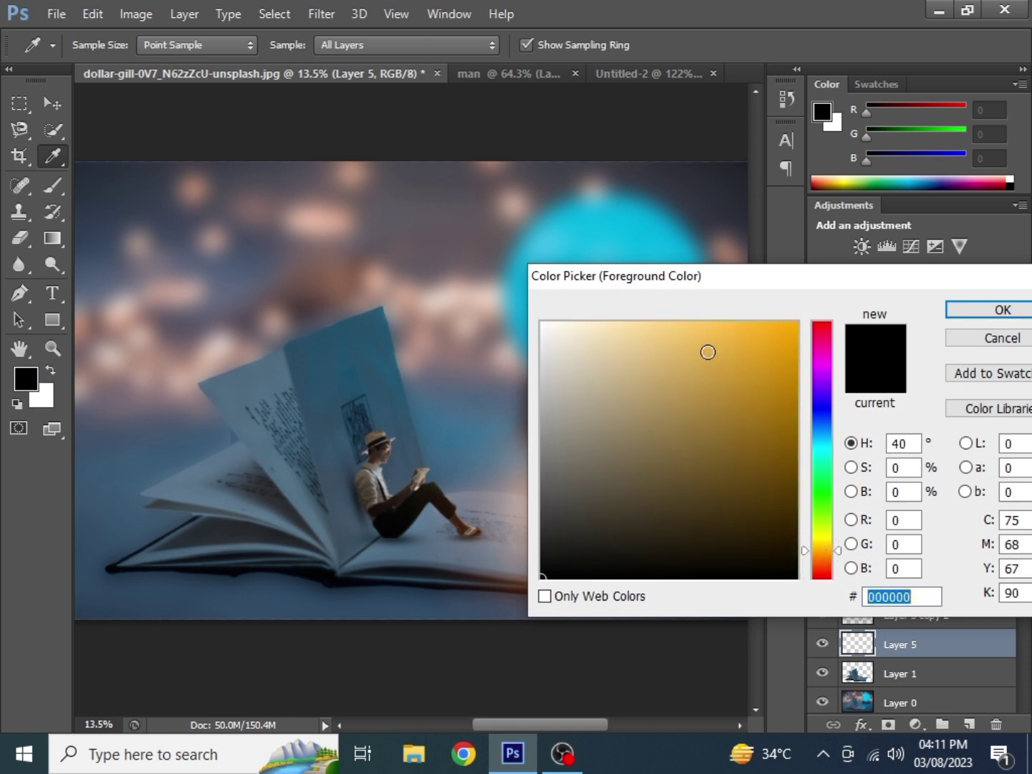
left_click(768, 323)
left_click(1003, 311)
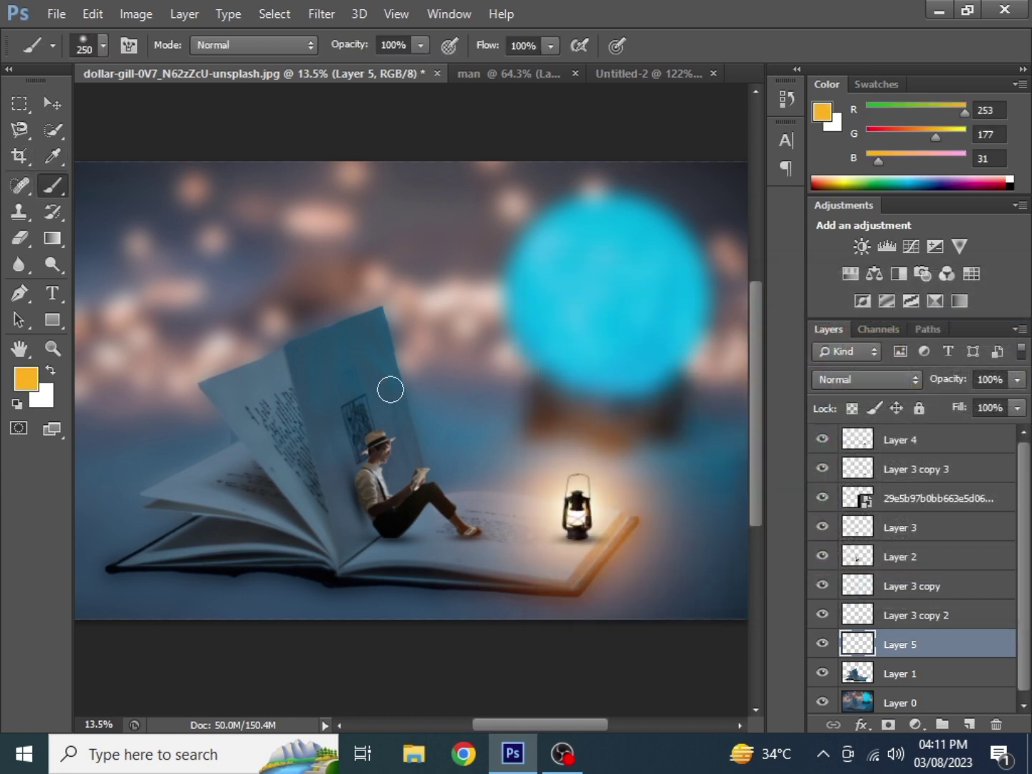
- Paint an 800px orange glow from the lantern to the reading man, clipped to Layer 1
key("bracketright")
key("bracketright")
key("bracketright")
key("bracketright")
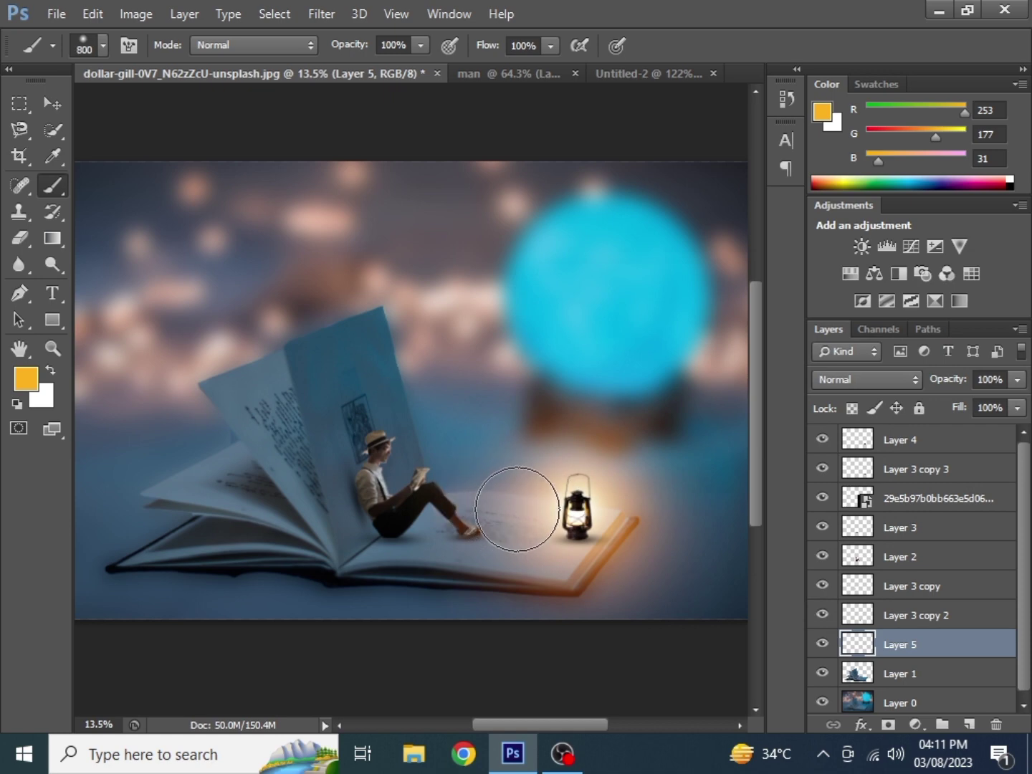
mouse_move(518, 509)
left_mouse_down()
mouse_move(416, 508)
mouse_move(498, 526)
mouse_move(391, 473)
mouse_move(372, 494)
left_mouse_up()
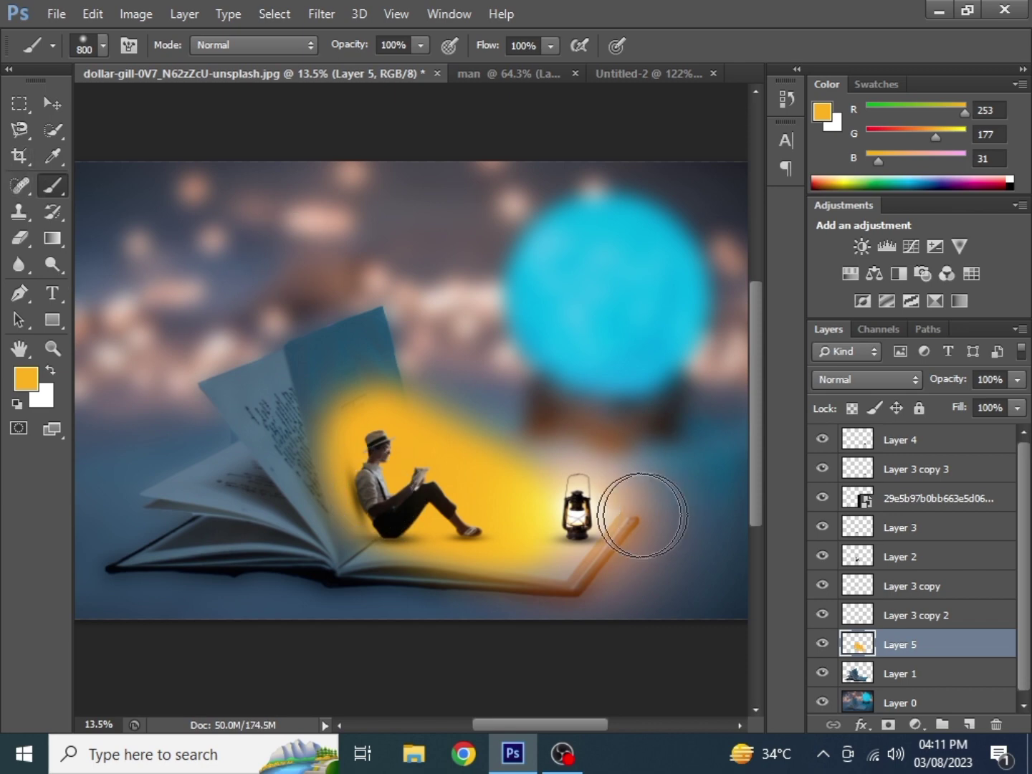
left_click(52, 104)
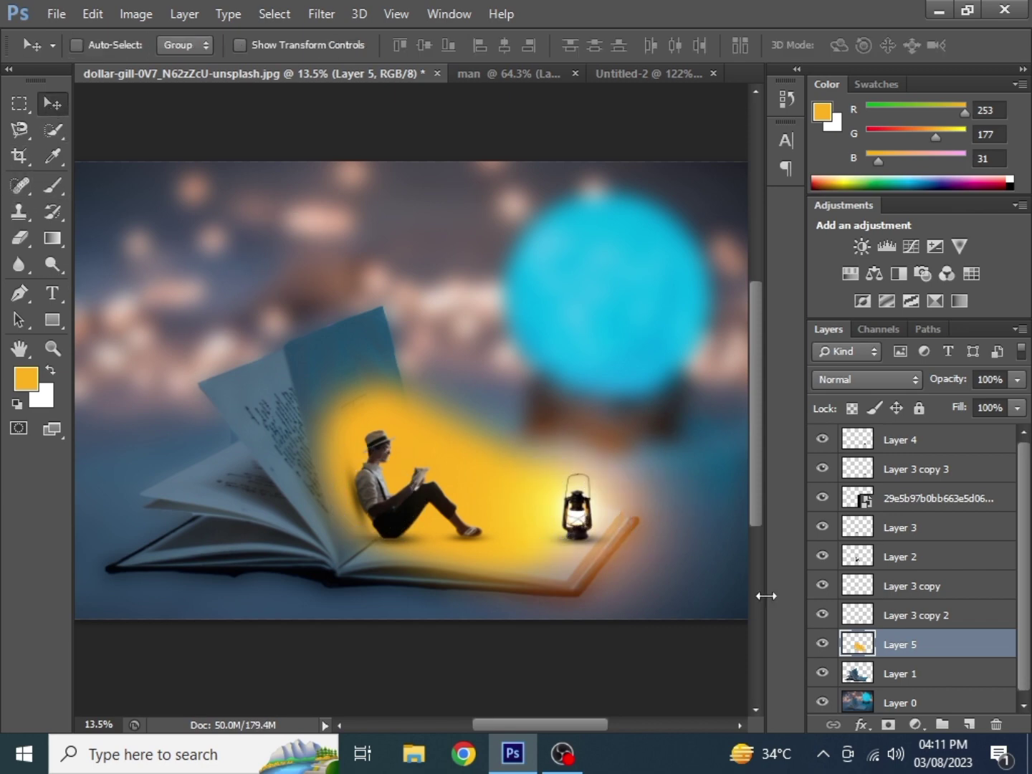
left_click(846, 655, "alt")
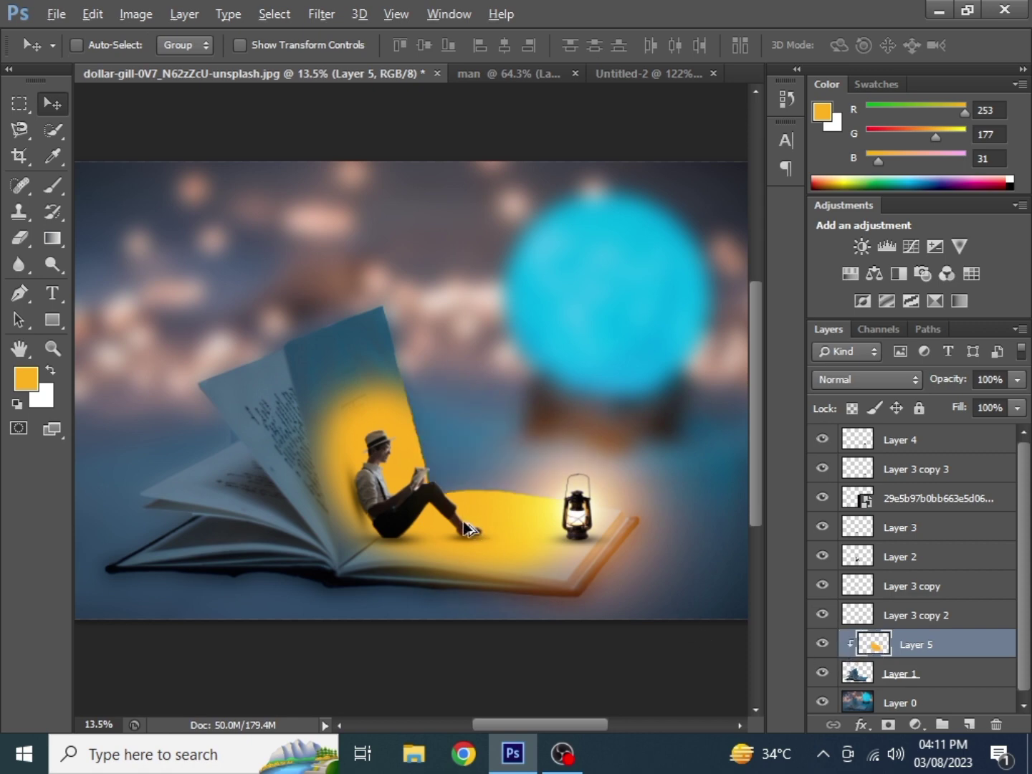
scroll(468, 530, "up", 1)
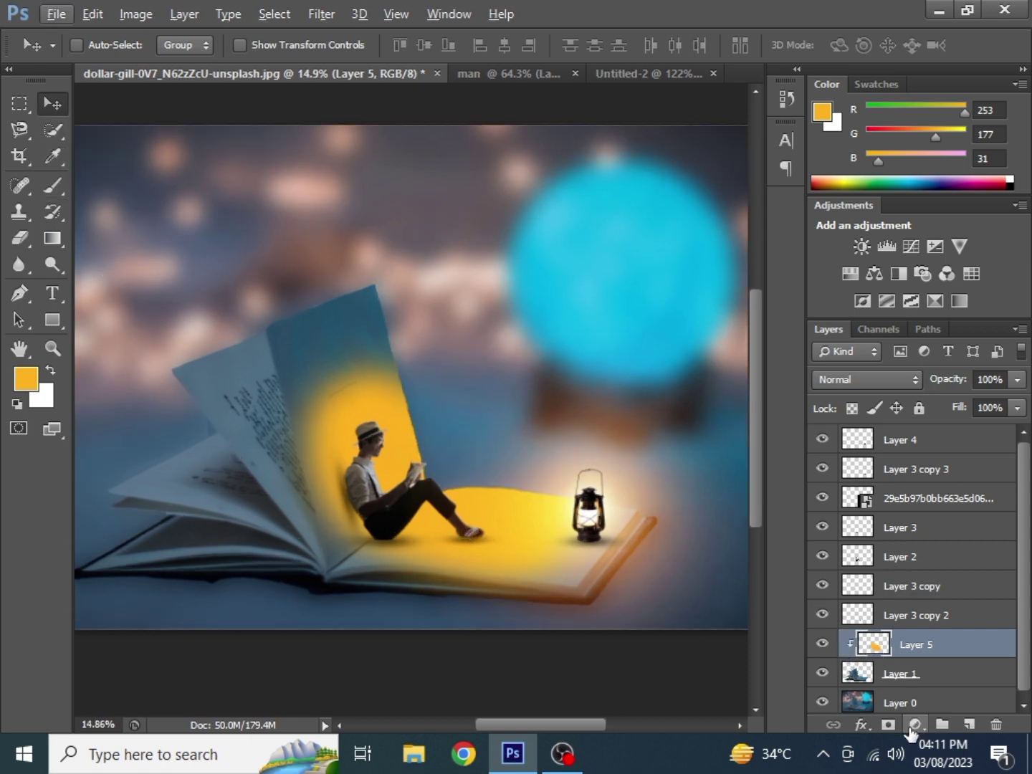
- Add a layer mask to Layer 5 and paint out the glow's top on the upright page
left_click(887, 726)
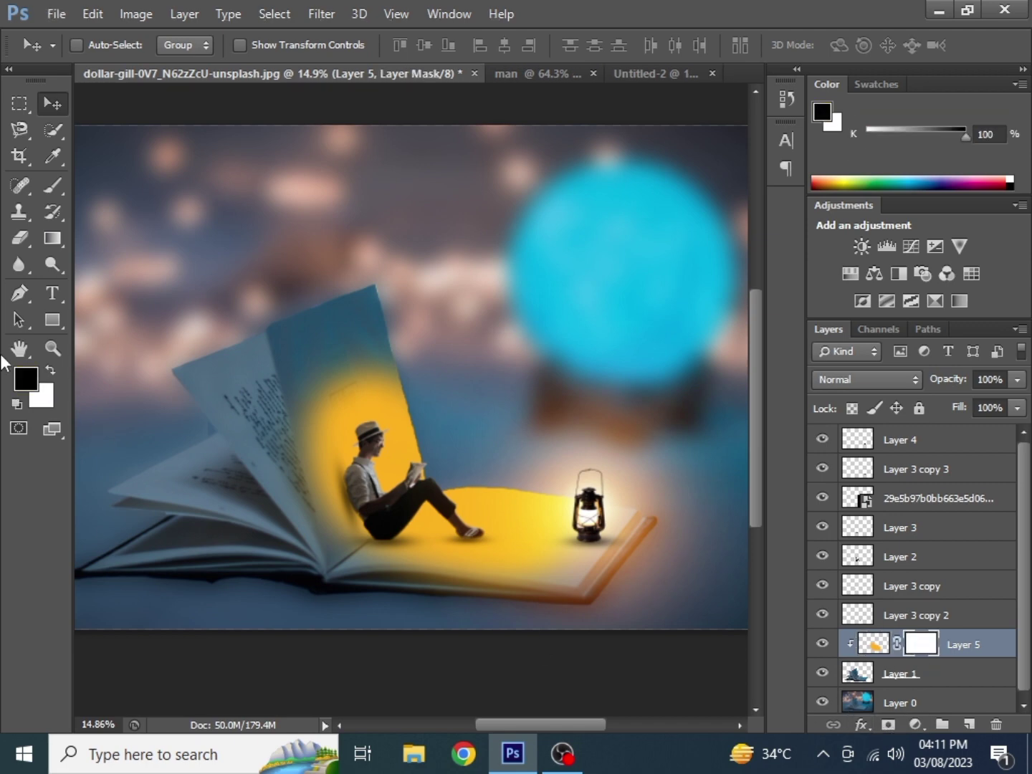
left_click(53, 185)
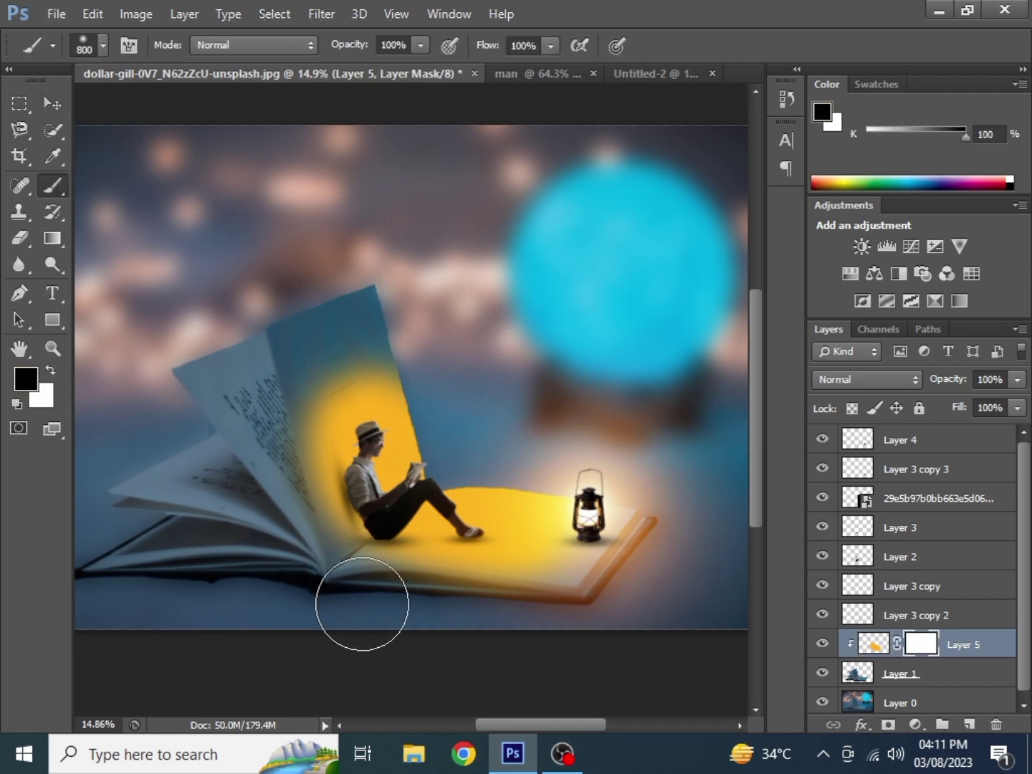
left_click_drag(357, 357, 375, 345)
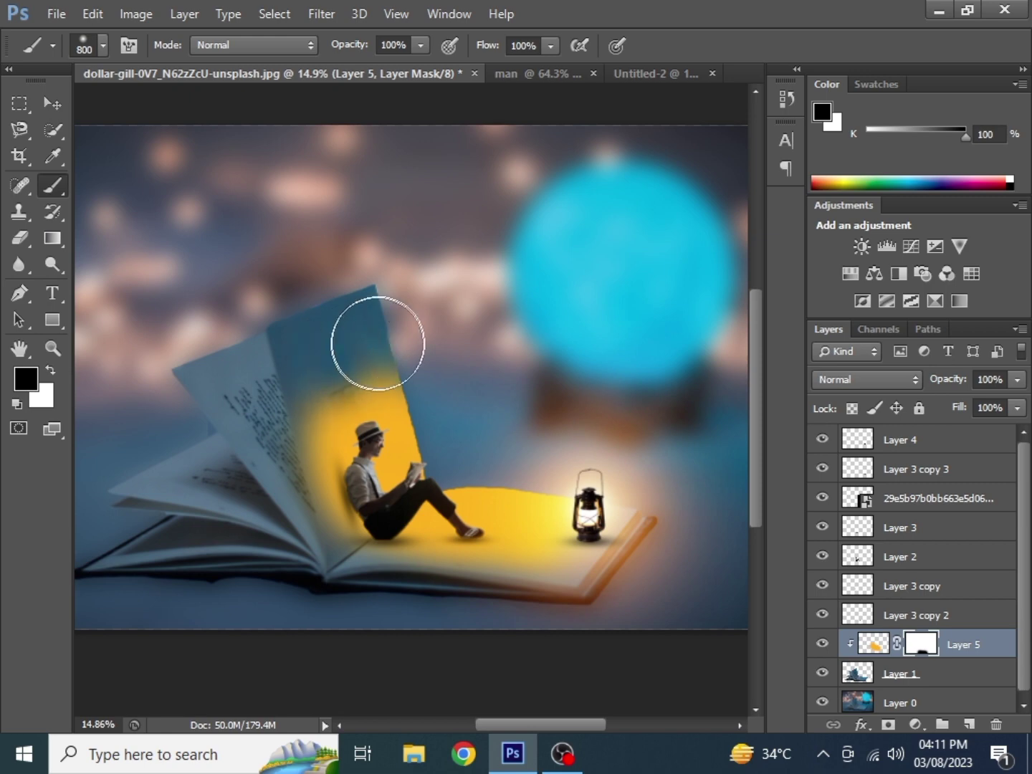
scroll(299, 364, "down", 1)
scroll(300, 365, "down", 1)
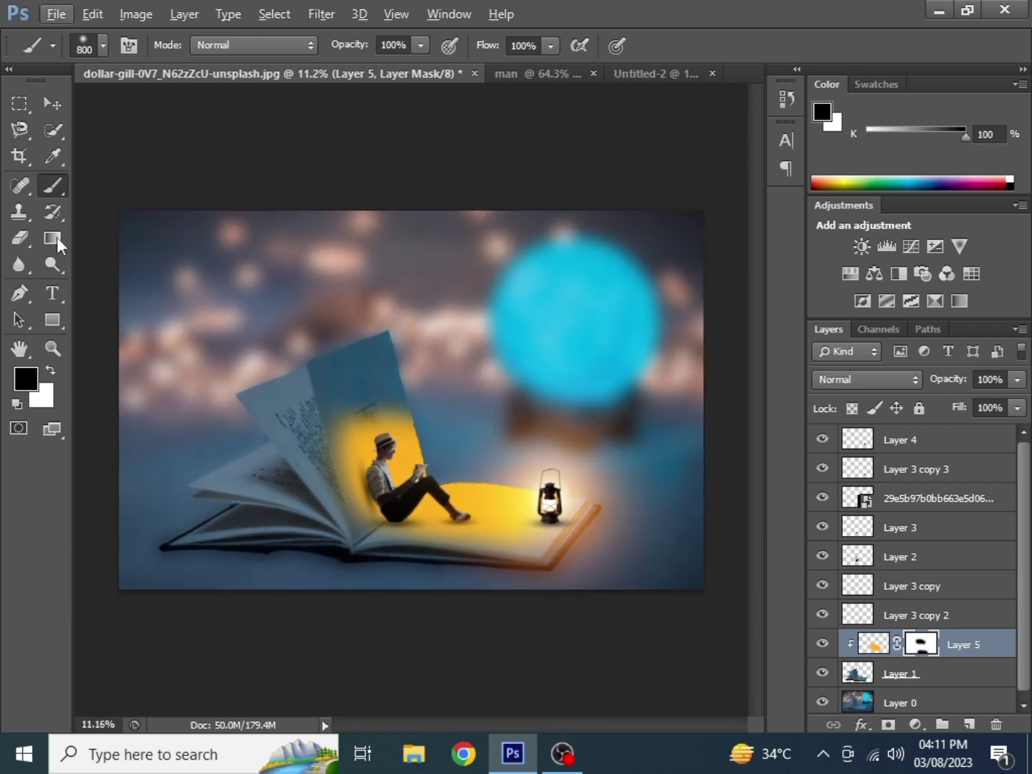
- Set Layer 5's blend mode to Hard Light with 63% opacity
left_click(51, 104)
left_click(888, 379)
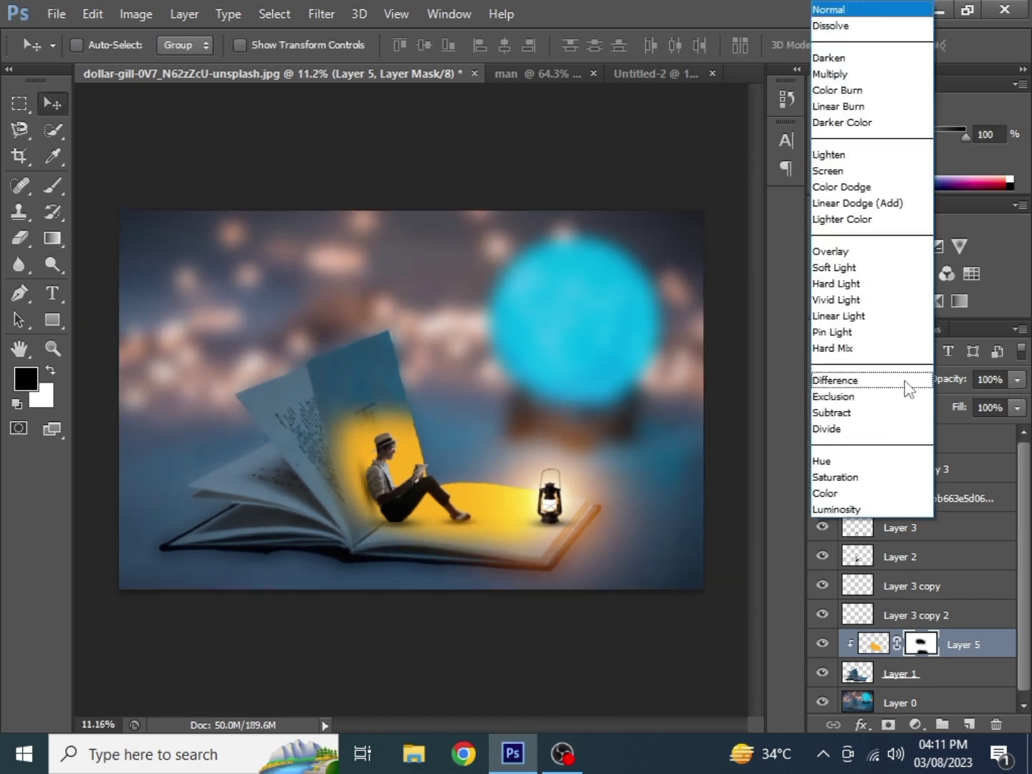
left_click(838, 347)
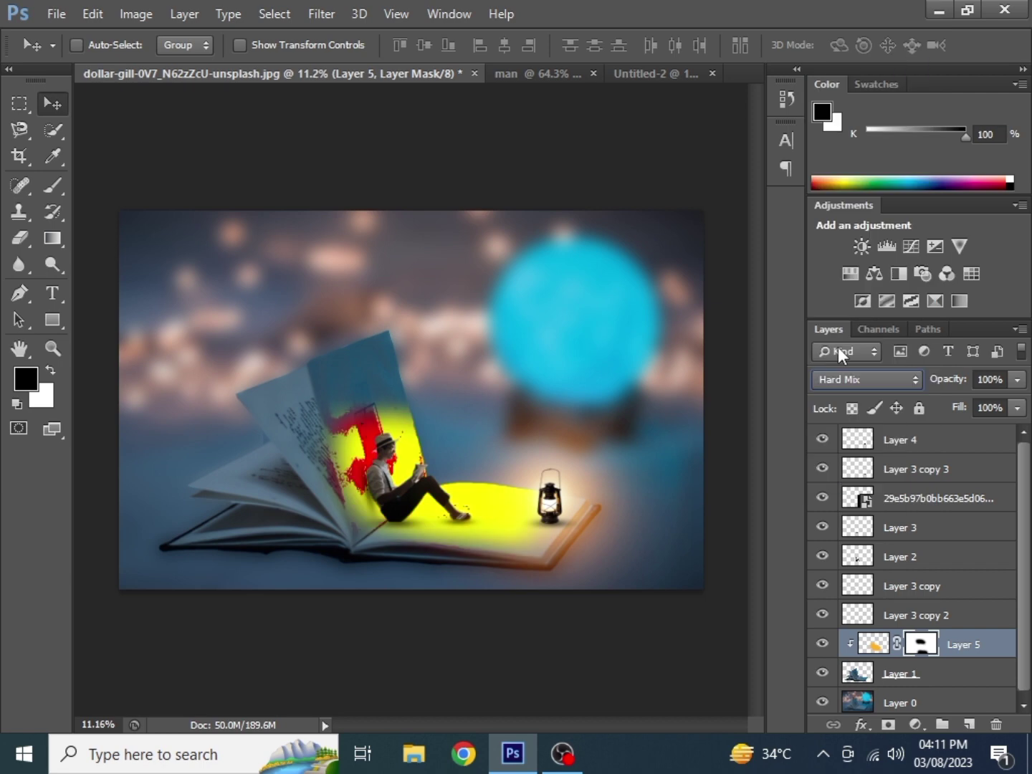
key("4")
key("9")
left_click(871, 377)
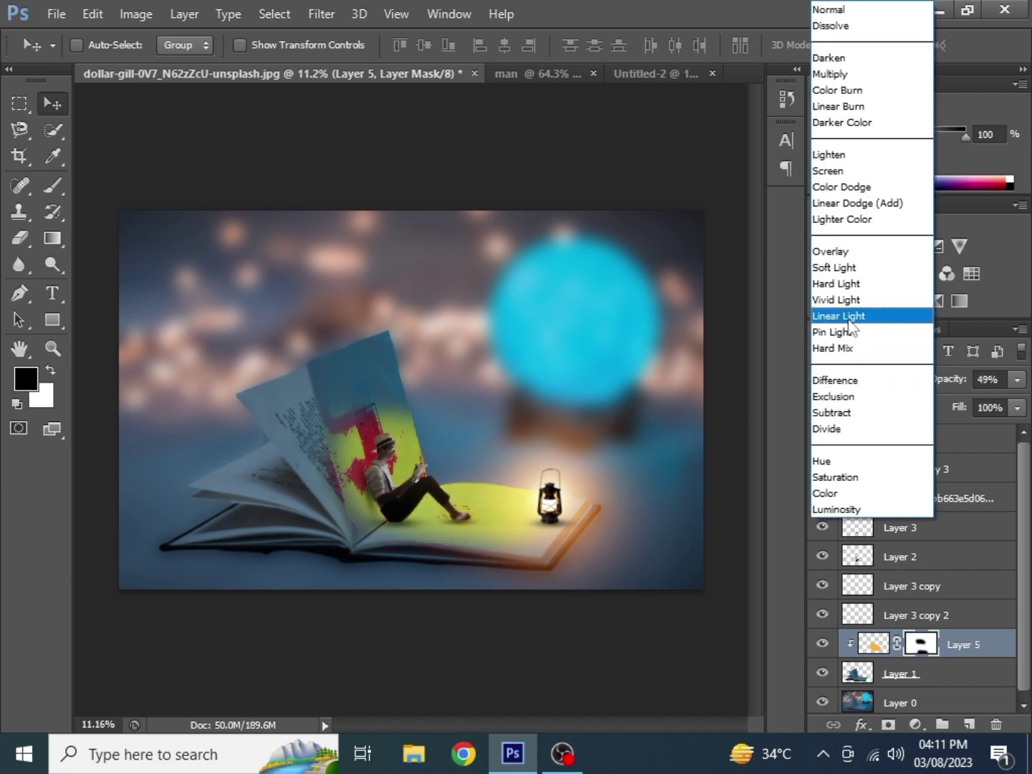
left_click(853, 286)
left_click(1018, 381)
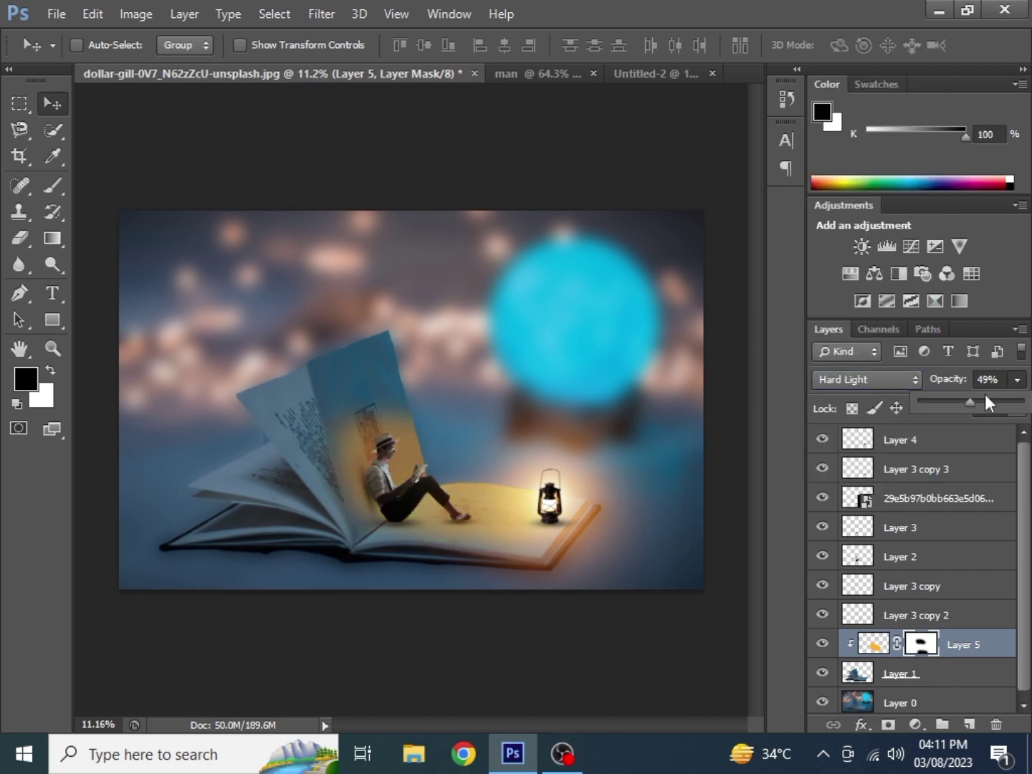
mouse_move(997, 401)
left_mouse_down()
mouse_move(1027, 403)
mouse_move(1003, 404)
left_mouse_up()
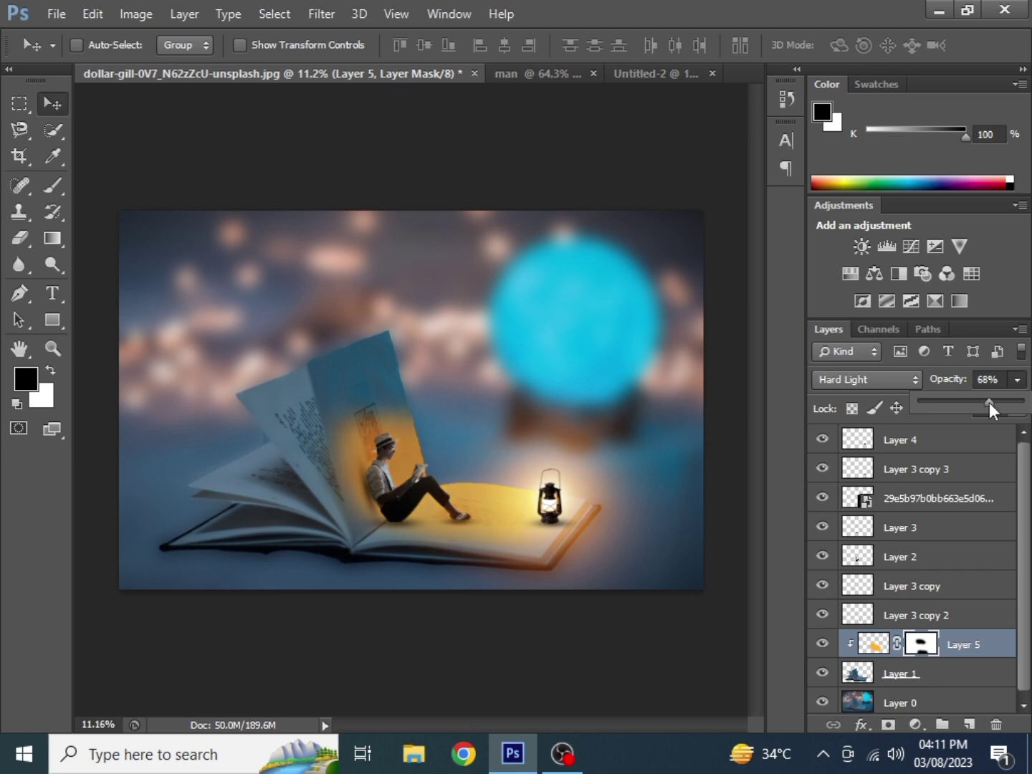
left_click_drag(984, 401, 978, 401)
scroll(696, 452, "down", 2)
scroll(423, 408, "down", 1)
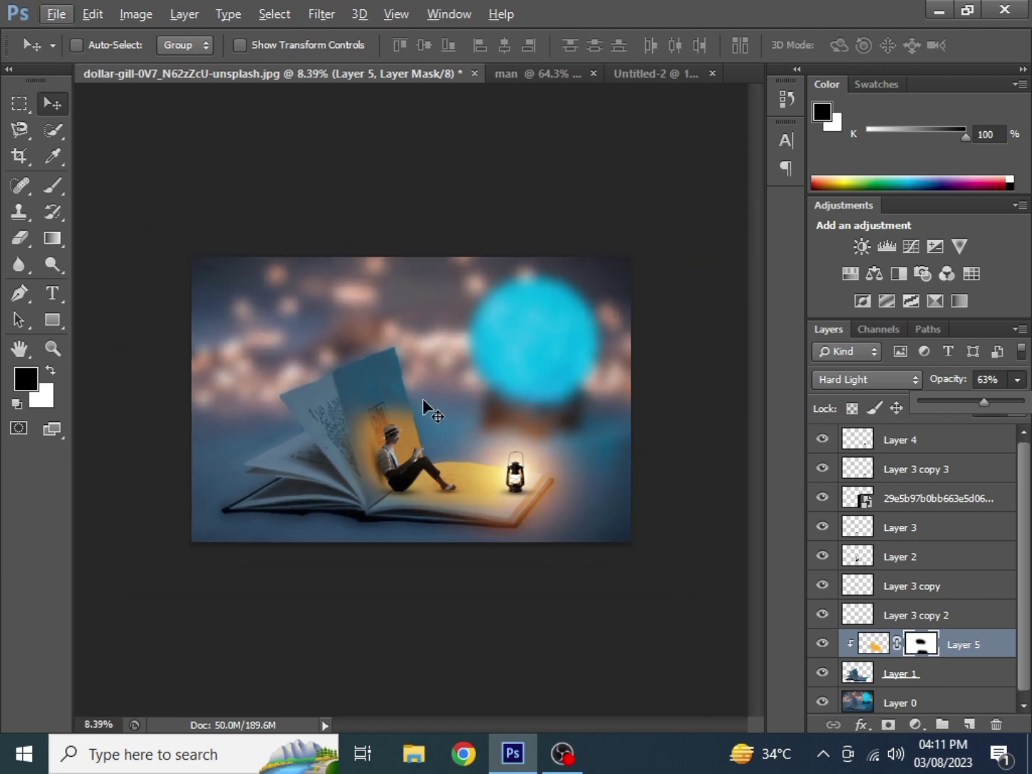
scroll(272, 298, "up", 2)
scroll(276, 306, "up", 1)
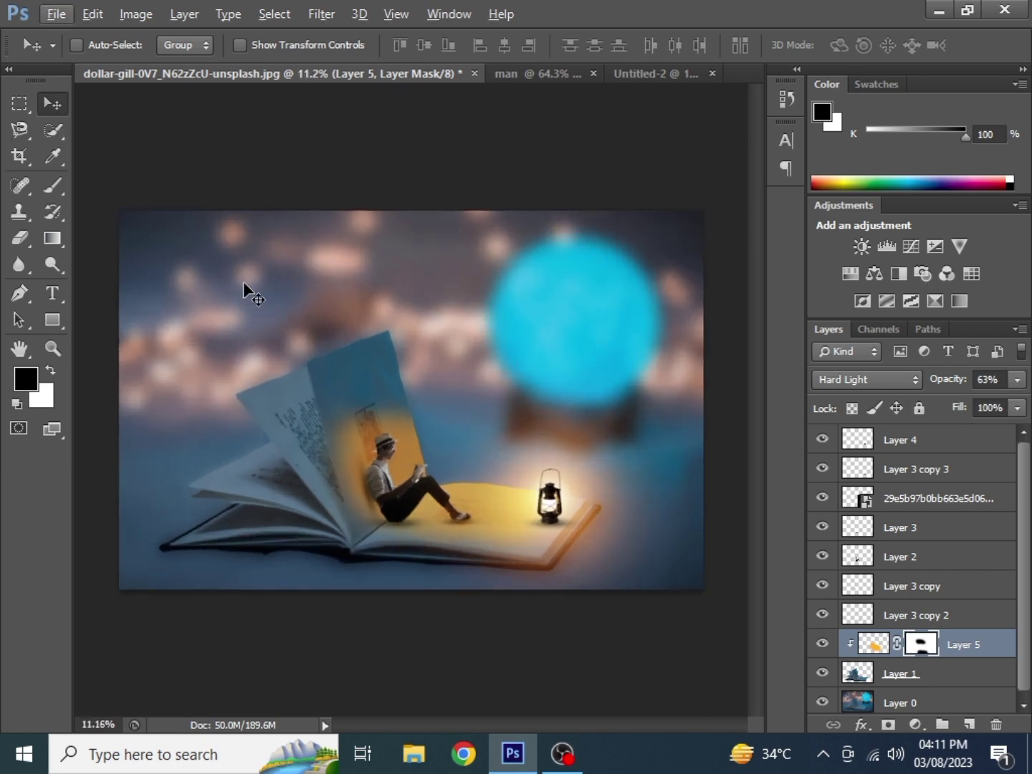
- Bring the Sky-PNG-HD cloud into the composition above the book and enlarge it
left_click(58, 14)
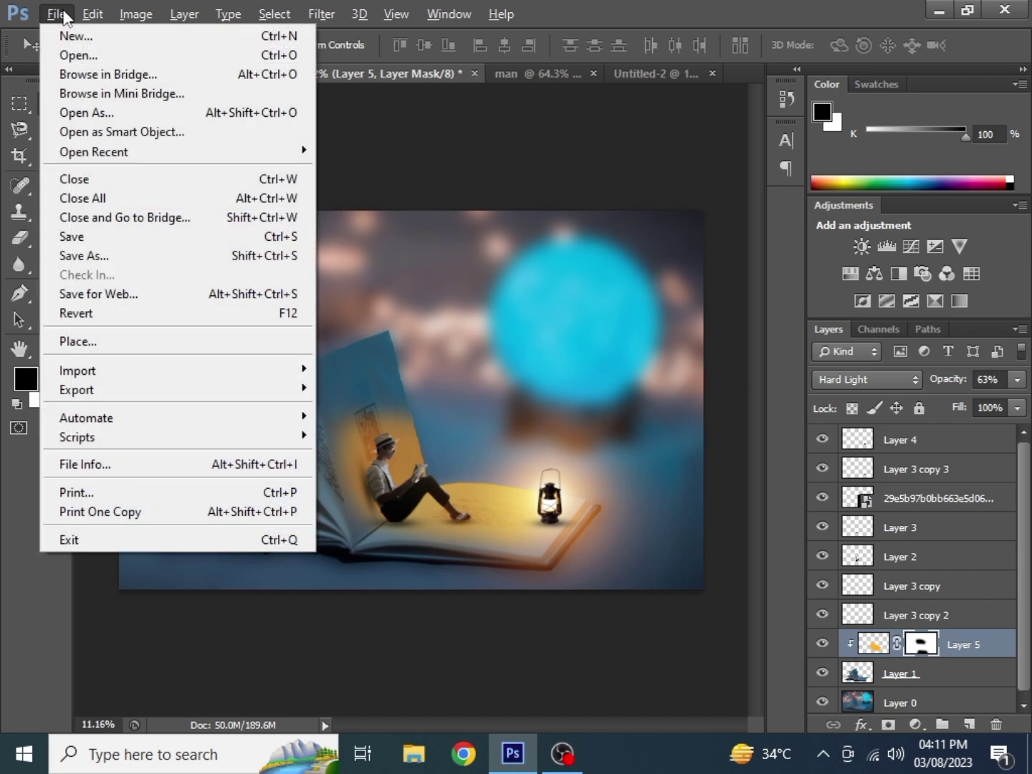
left_click(81, 55)
scroll(681, 445, "down", 5)
left_click(785, 394)
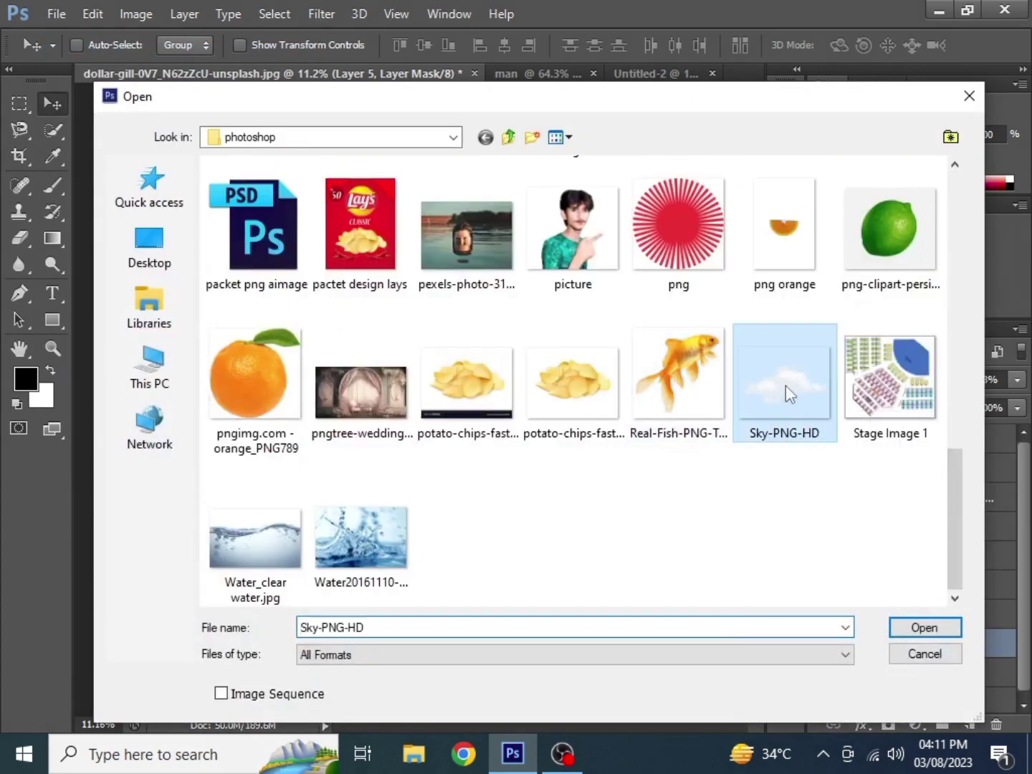
left_click(923, 628)
mouse_move(518, 323)
left_mouse_down()
mouse_move(449, 311)
mouse_move(240, 74)
left_mouse_up()
left_click_drag(170, 76, 277, 172)
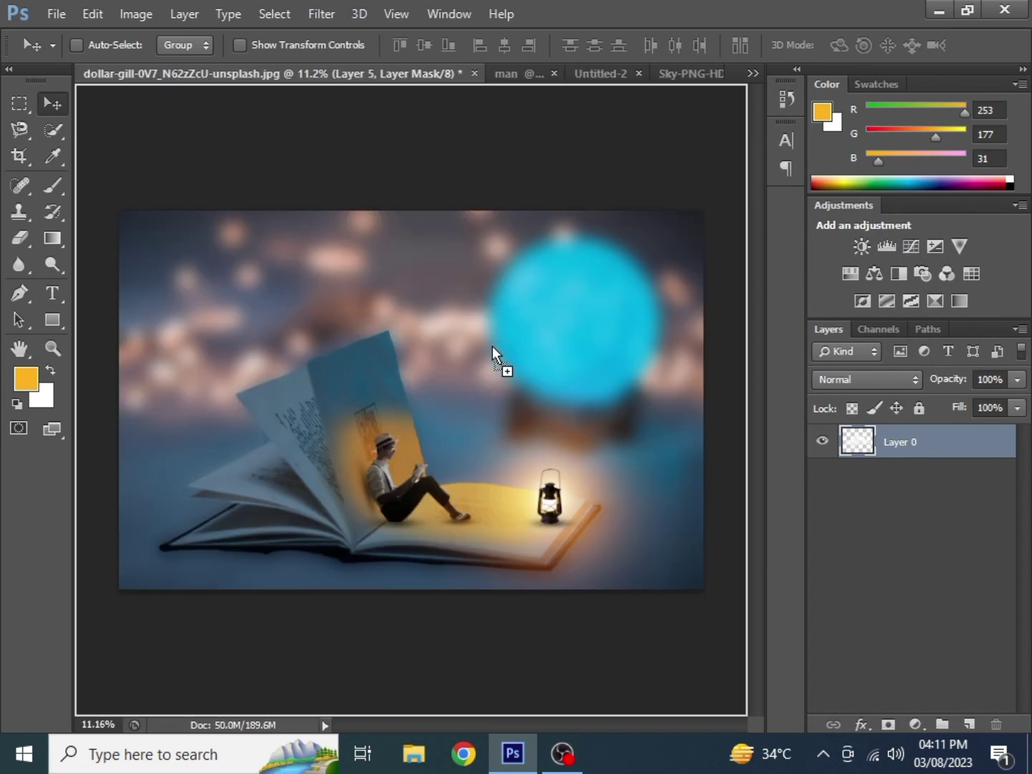
mouse_move(493, 346)
left_mouse_down()
mouse_move(561, 294)
mouse_move(474, 320)
left_mouse_up()
key("ctrl+t")
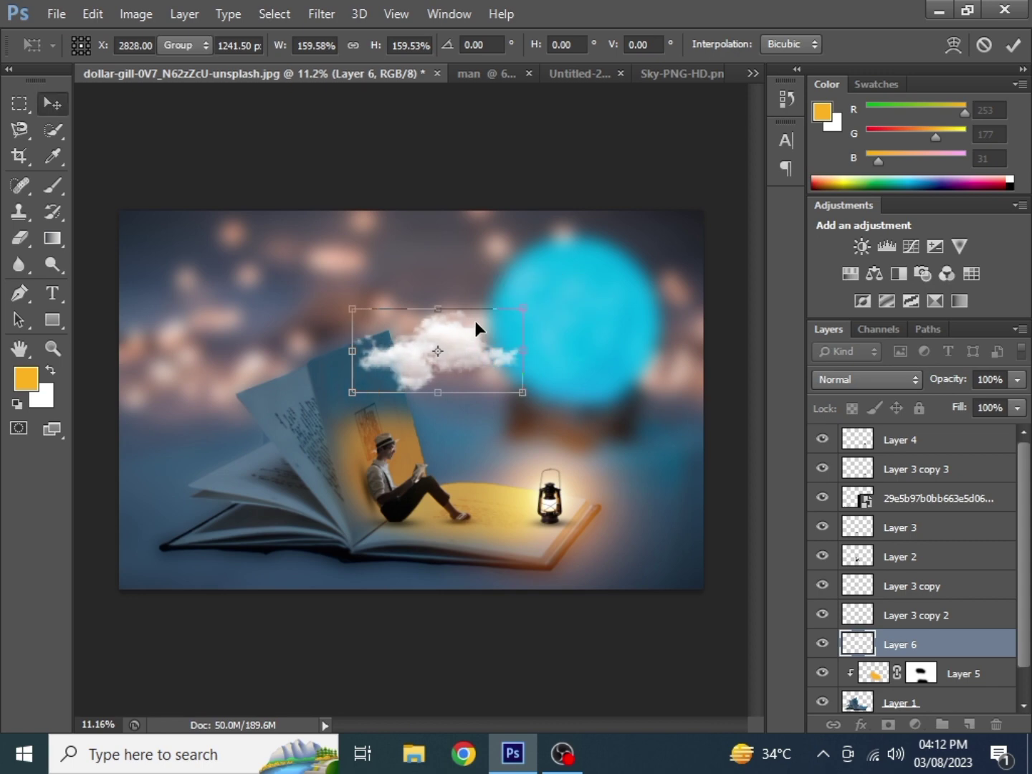
key("Return")
- Duplicate the cloud, then move the smaller copy toward the blue glowing sphere
key("ctrl+j")
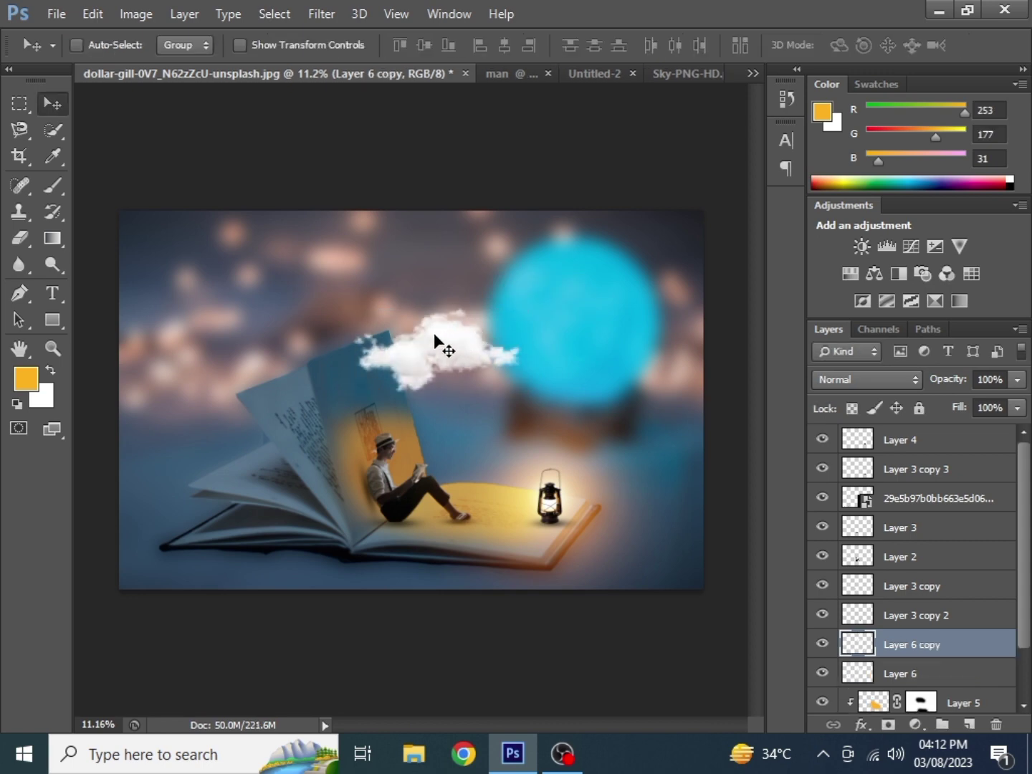
mouse_move(434, 345)
left_mouse_down()
mouse_move(525, 369)
mouse_move(519, 362)
left_mouse_up()
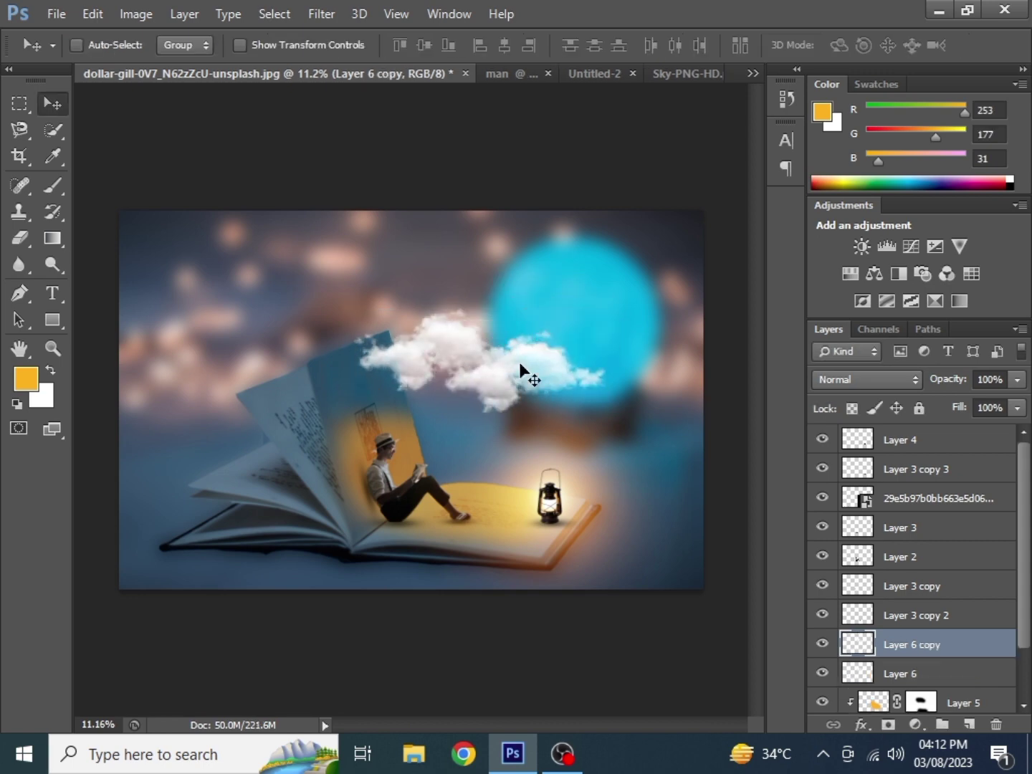
key("ctrl+t")
left_click_drag(606, 334, 541, 362)
key("Return")
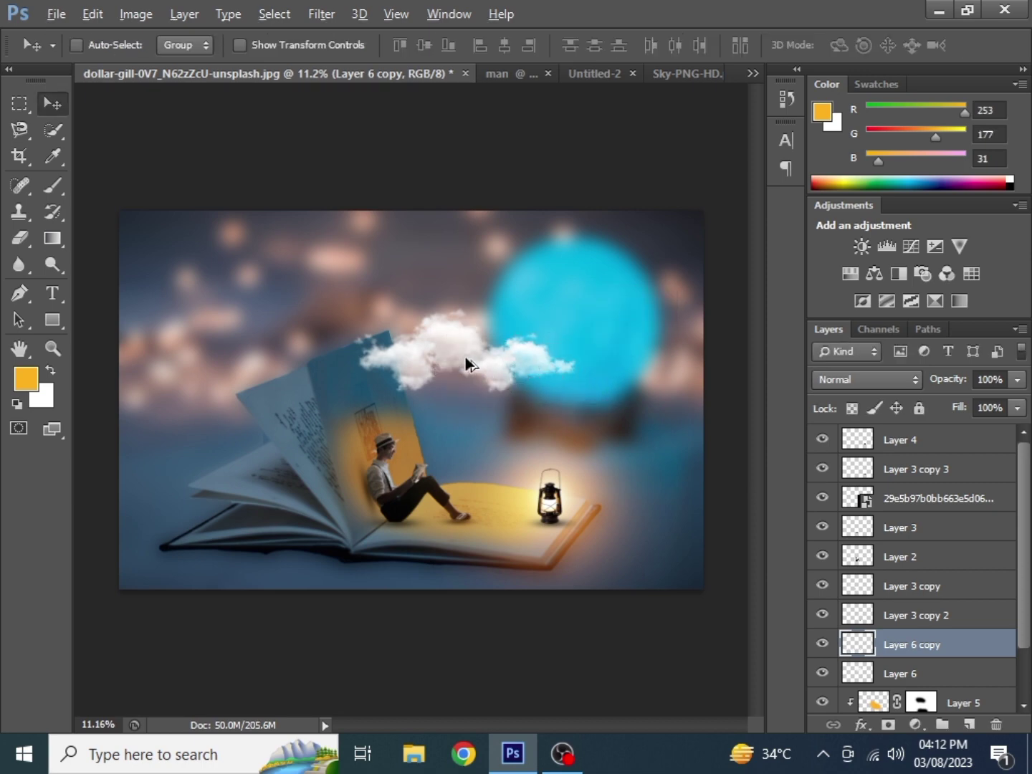
scroll(399, 365, "up", 1)
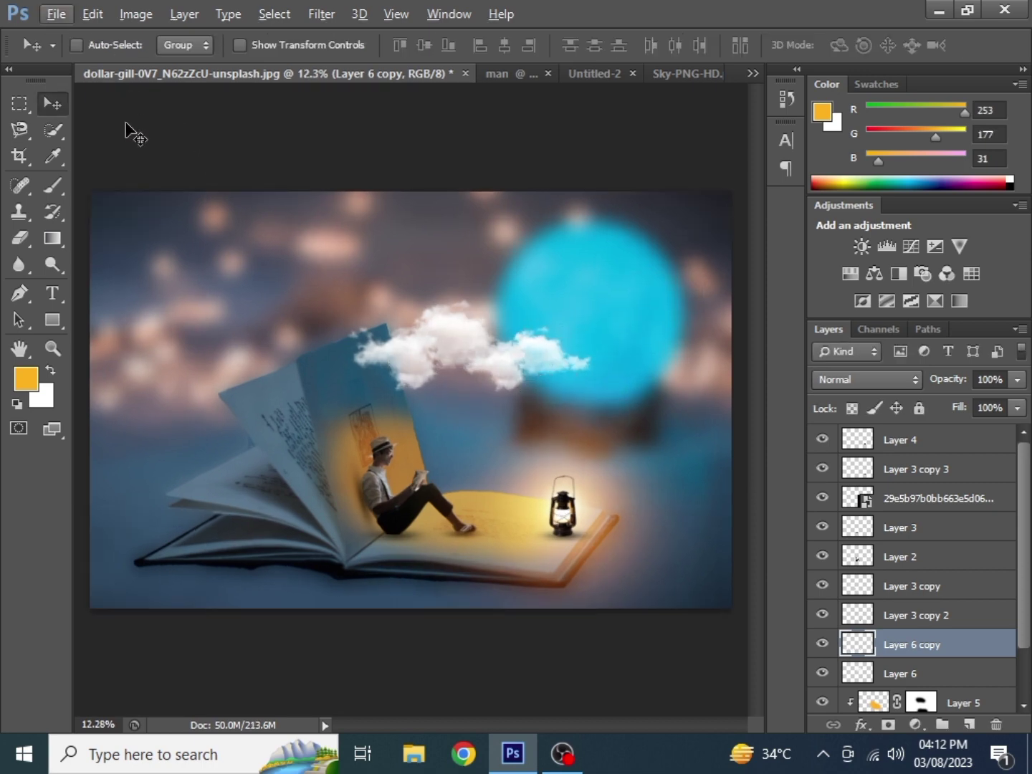